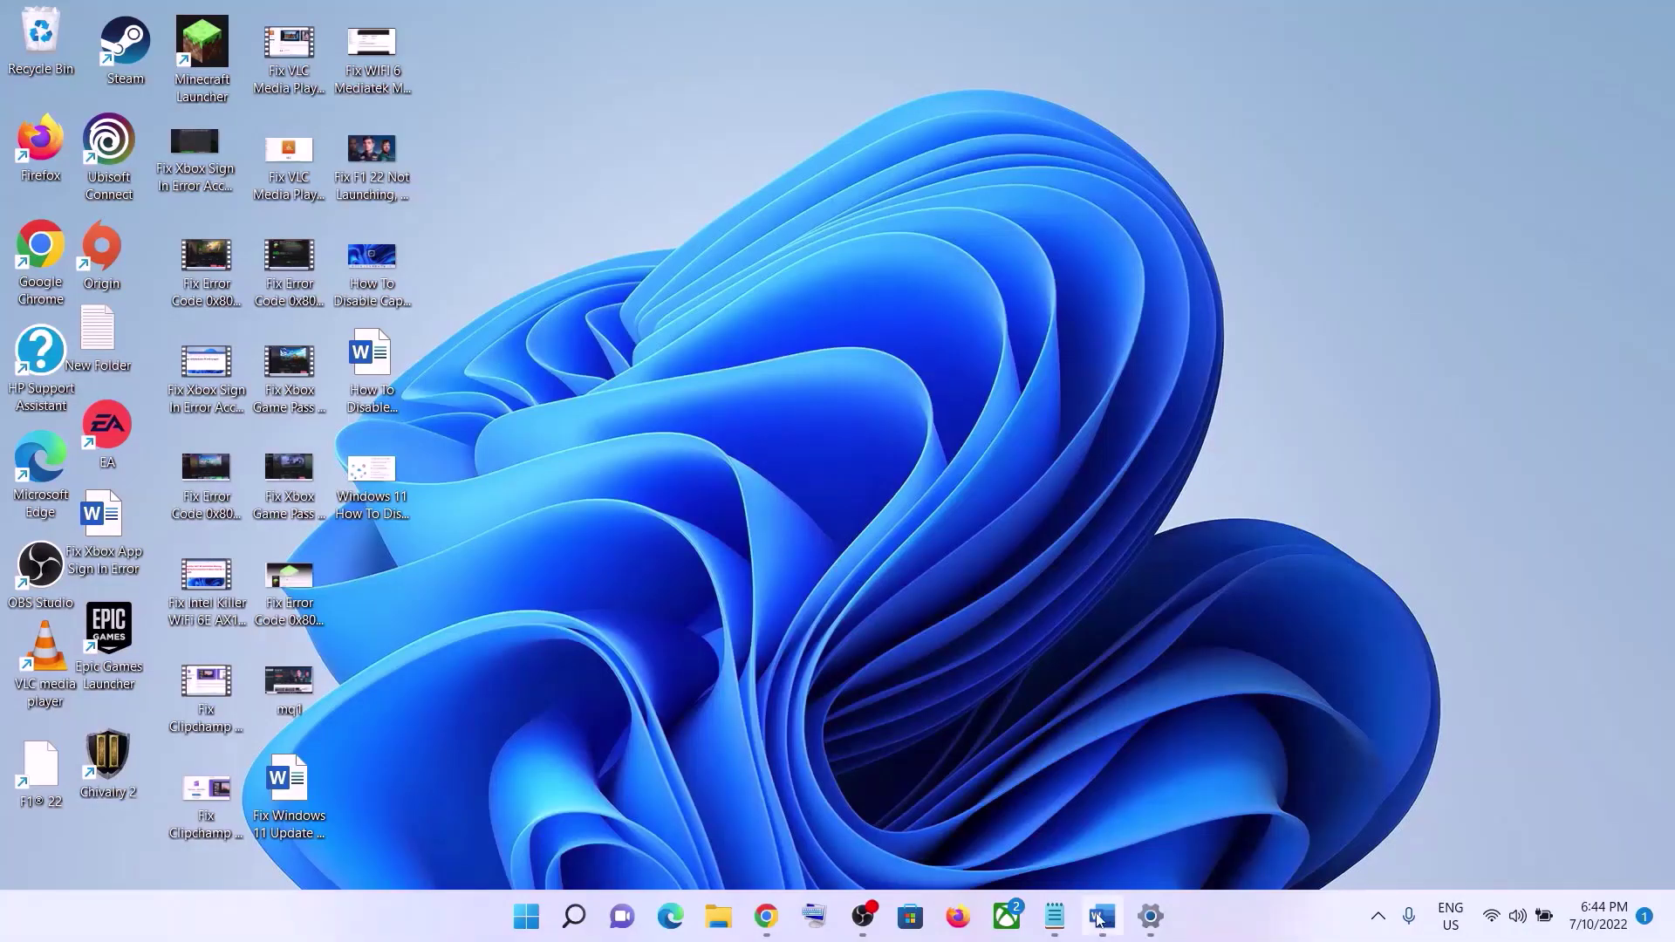
- Restore the 'Fix Windows 11 Update Error 0x80073712' Word guide from the taskbar
click(1101, 916)
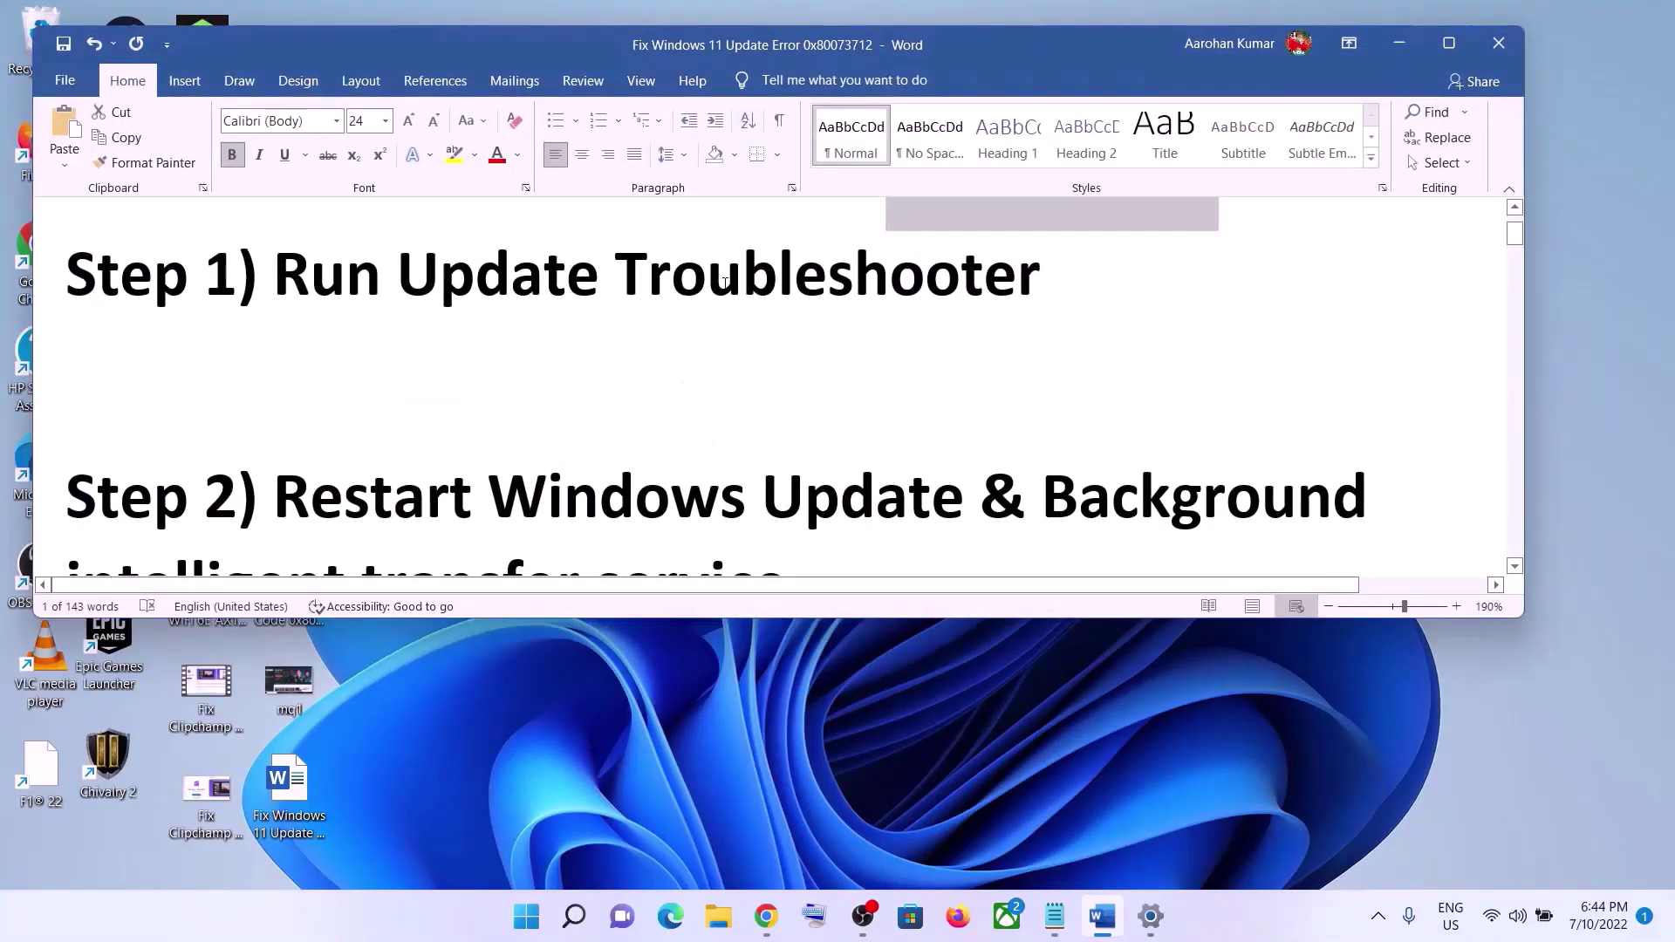
- Run the Windows Update troubleshooter from Settings > System > Troubleshoot > Other troubleshooters
click(527, 916)
click(786, 365)
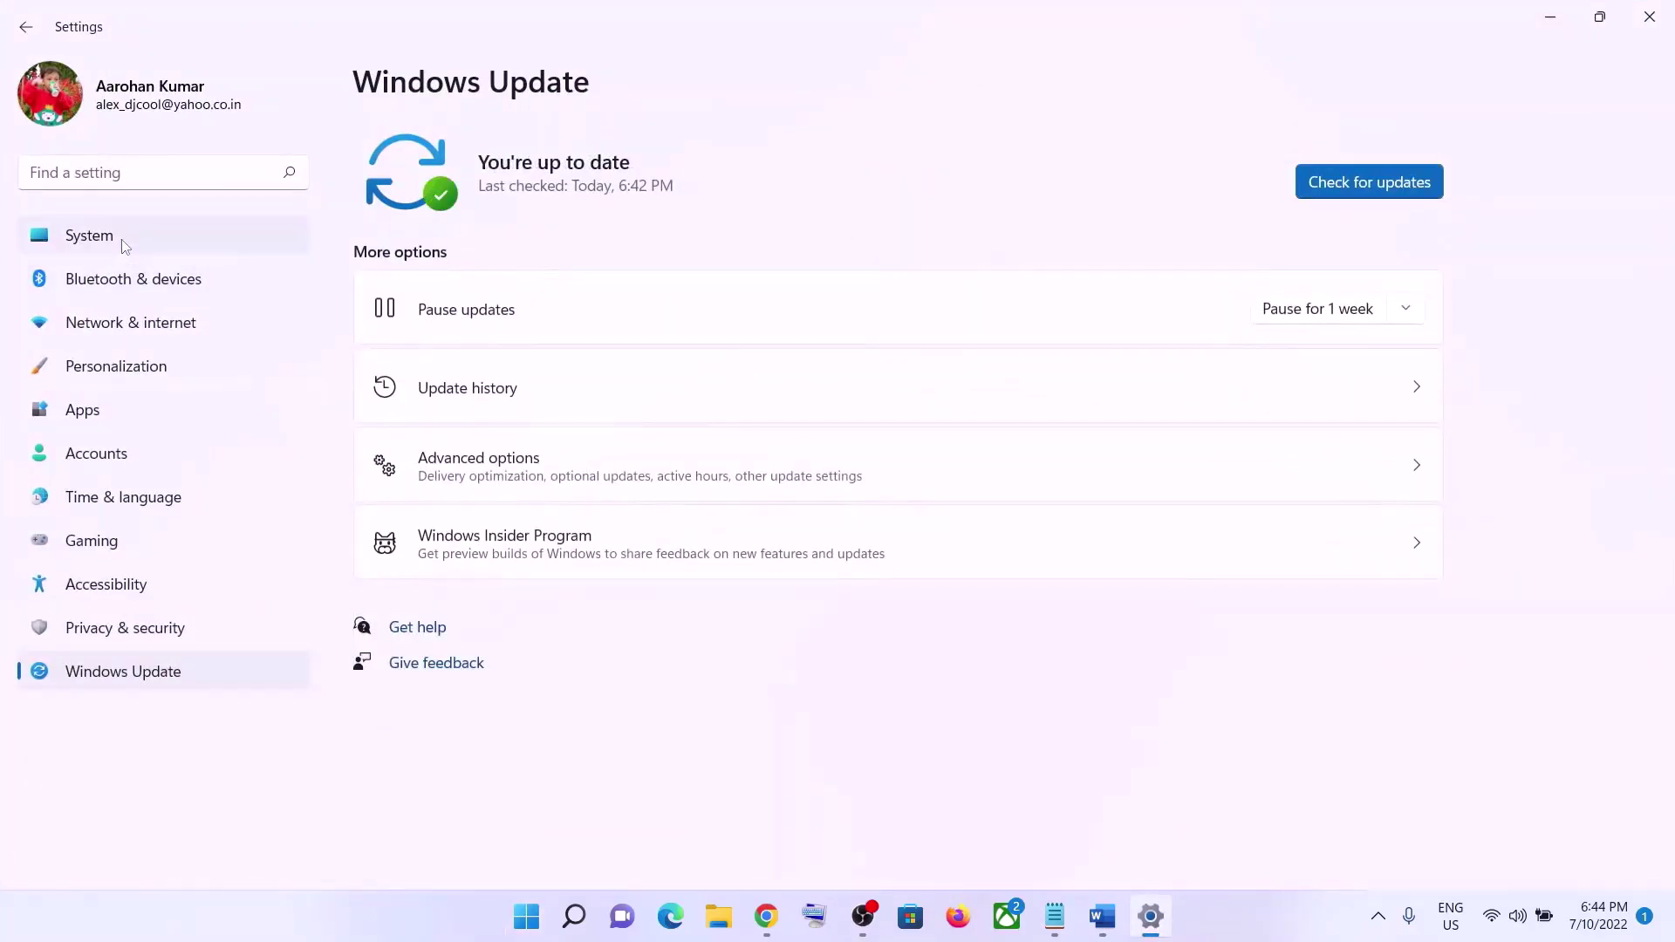
click(123, 246)
scroll(561, 515, down, 2)
scroll(561, 515, down, 3)
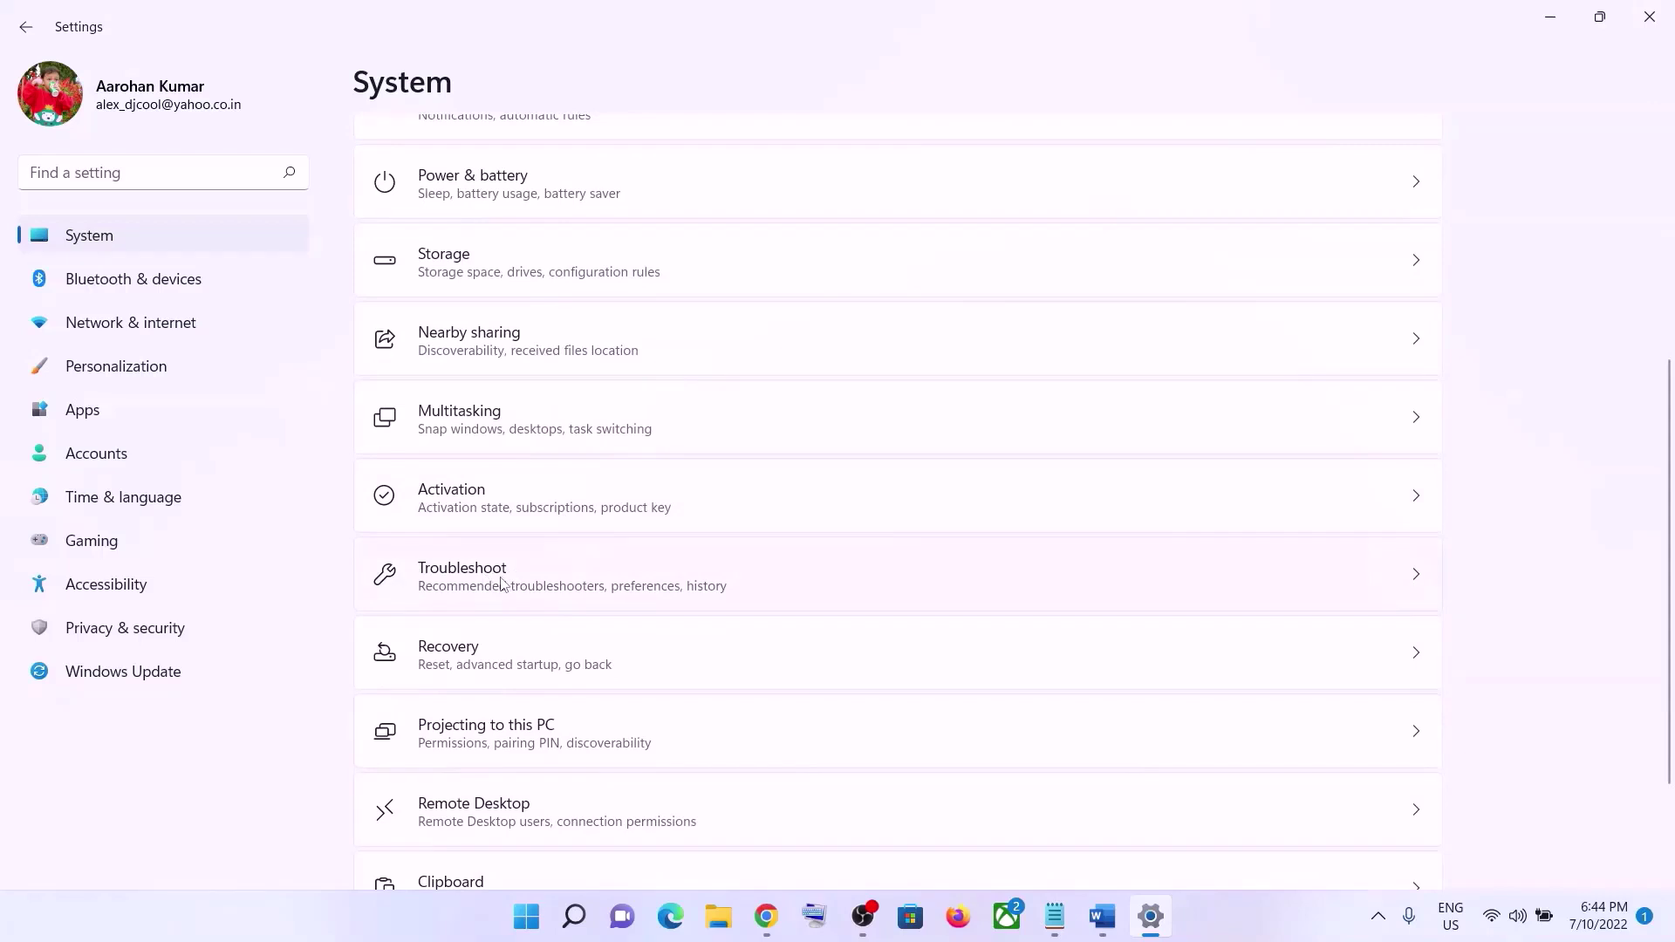
click(503, 582)
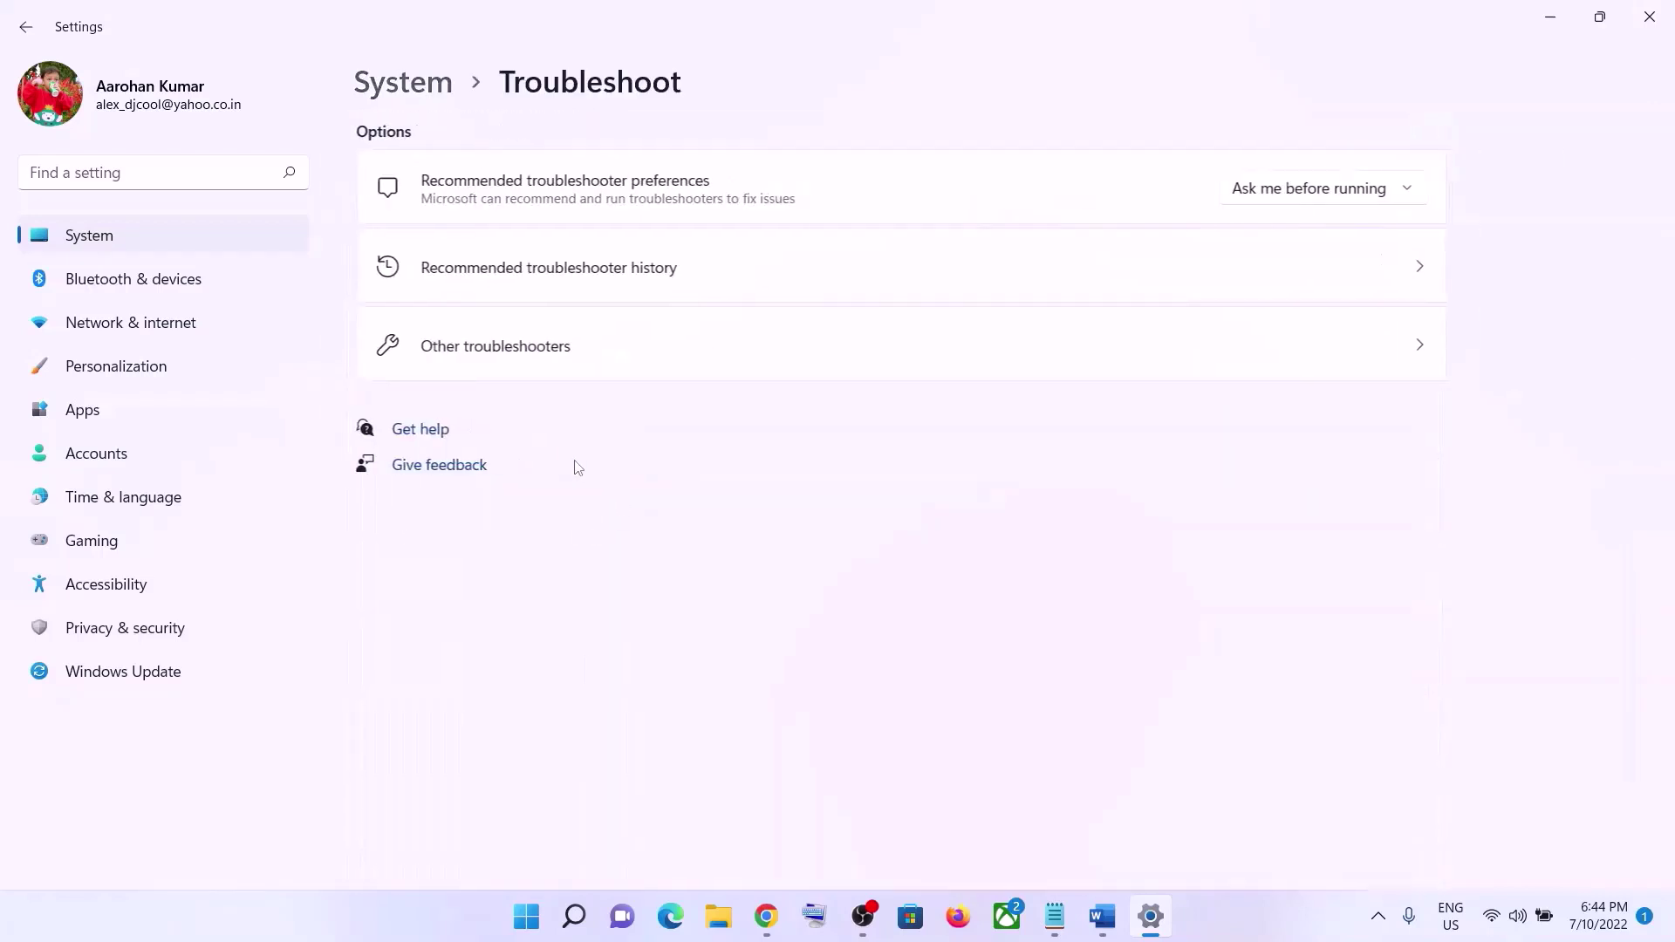
click(514, 358)
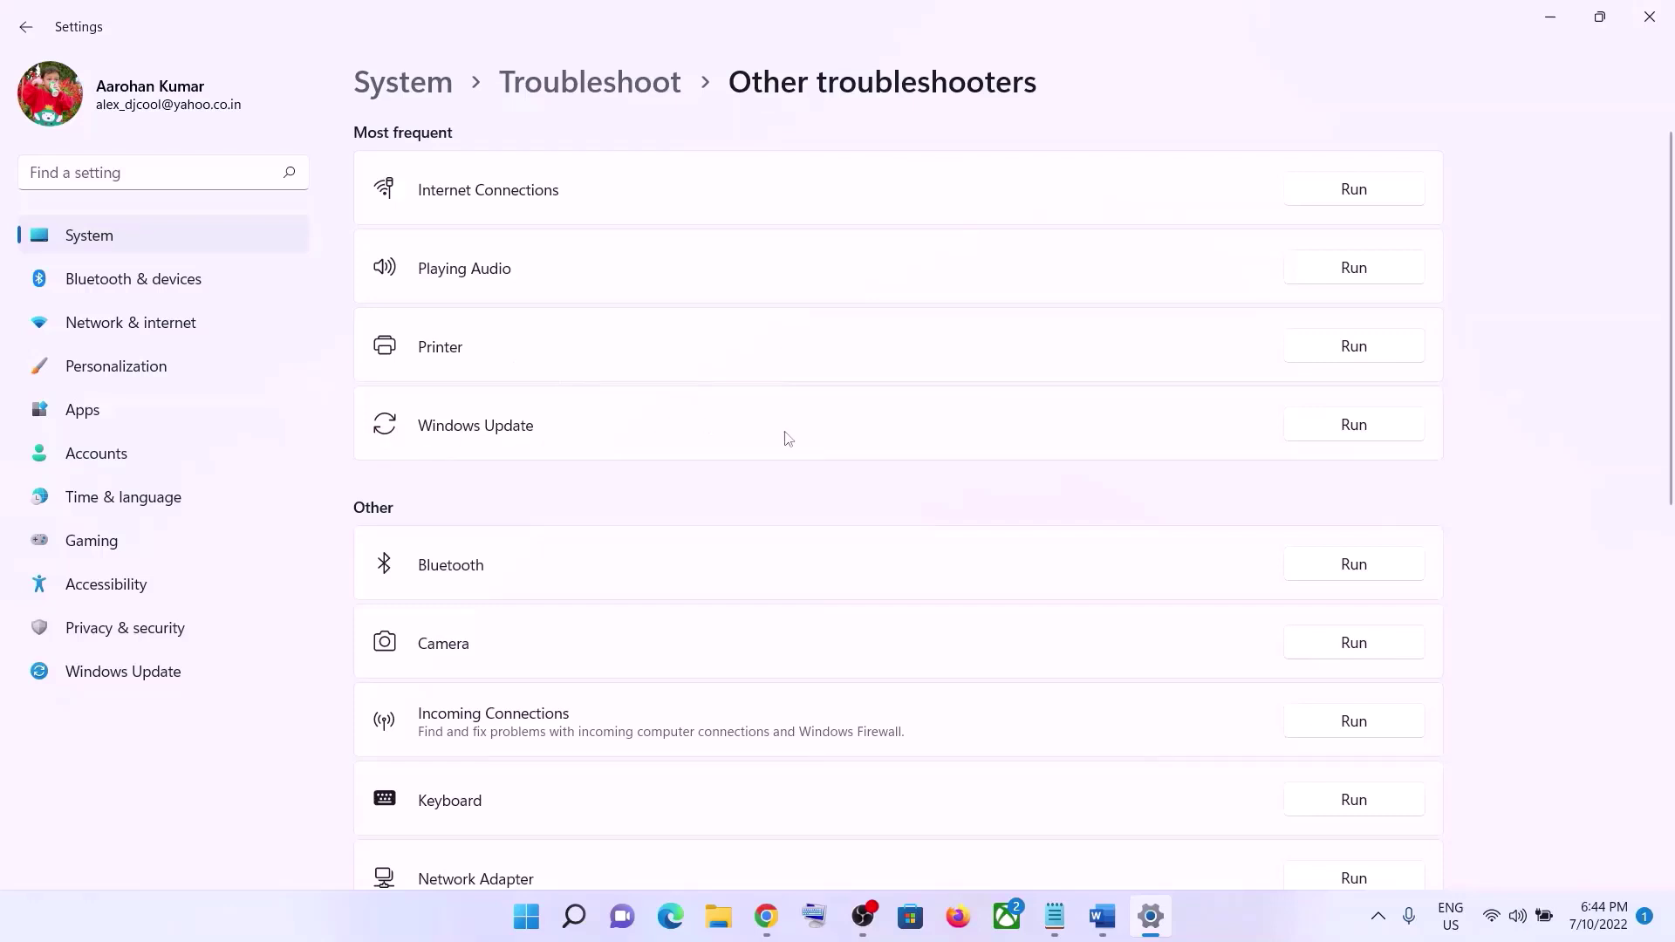
click(1376, 431)
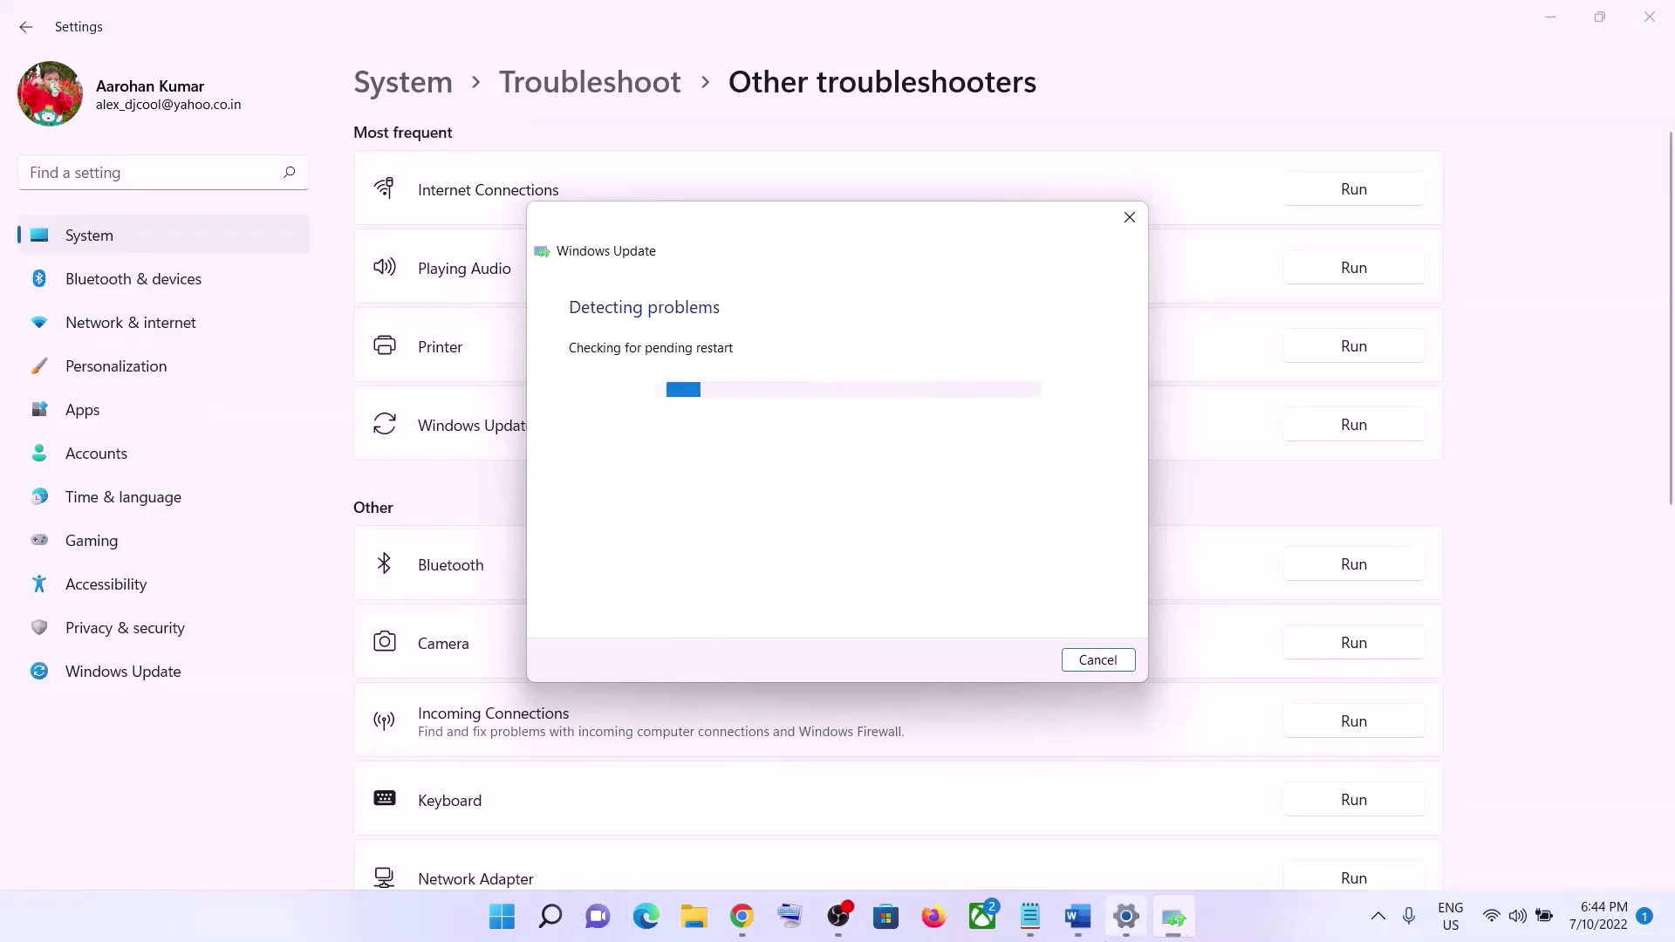
- Bring the Word guide back and review Step 2 on restarting the update services
click(1078, 916)
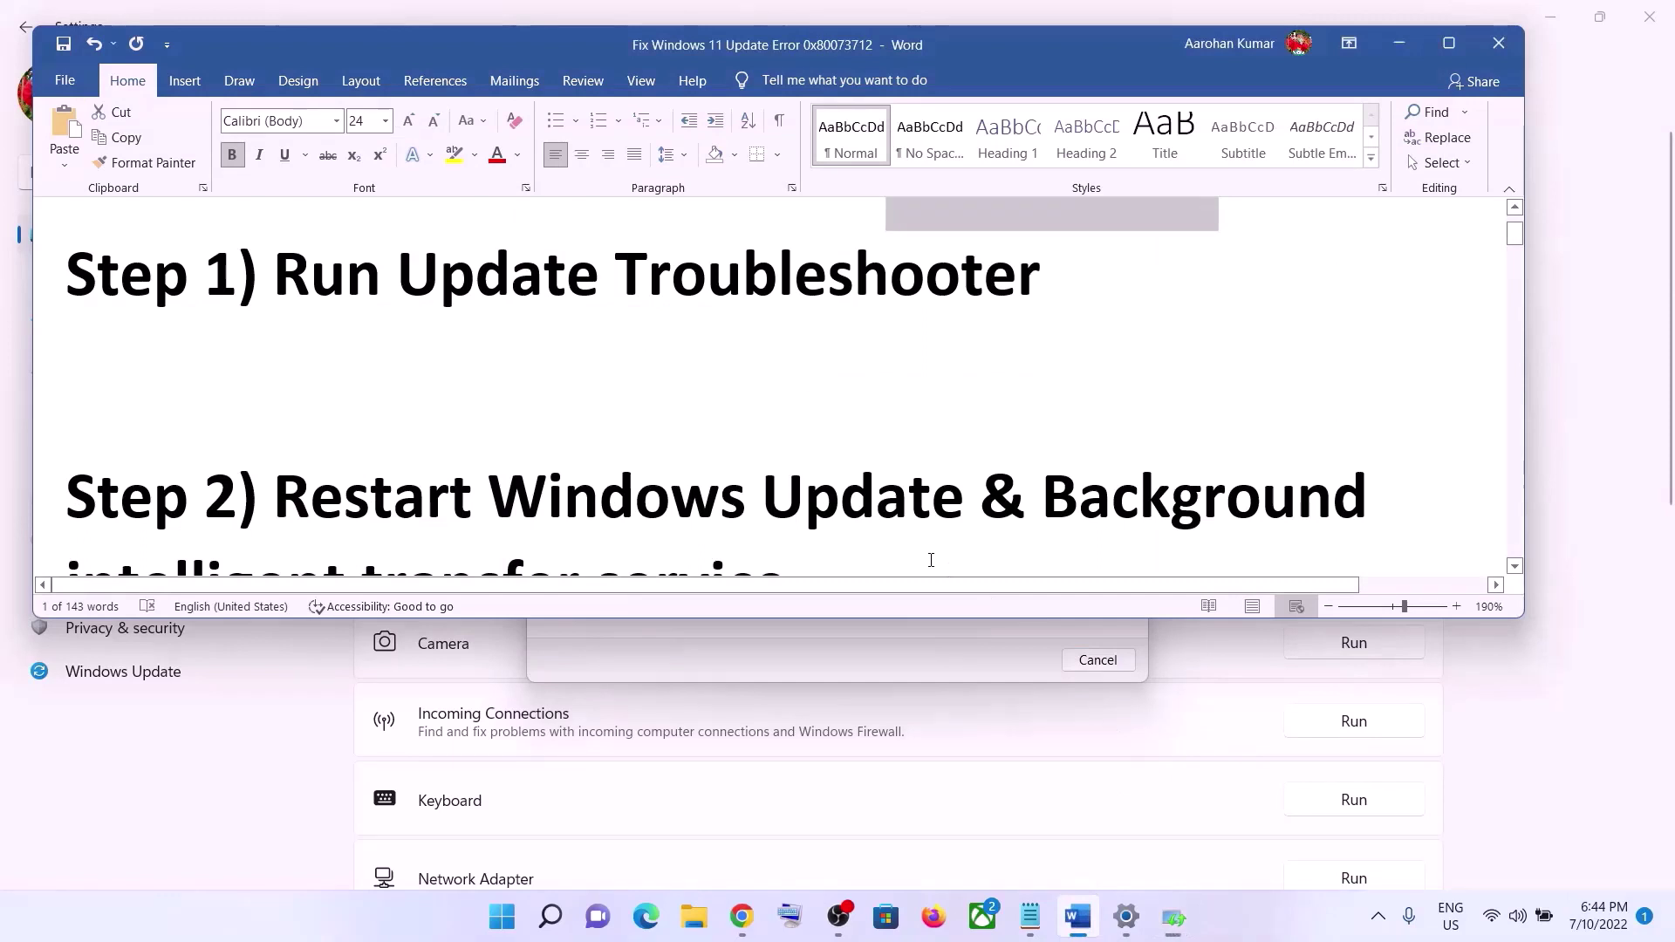
scroll(931, 560, down, 2)
scroll(931, 561, up, 2)
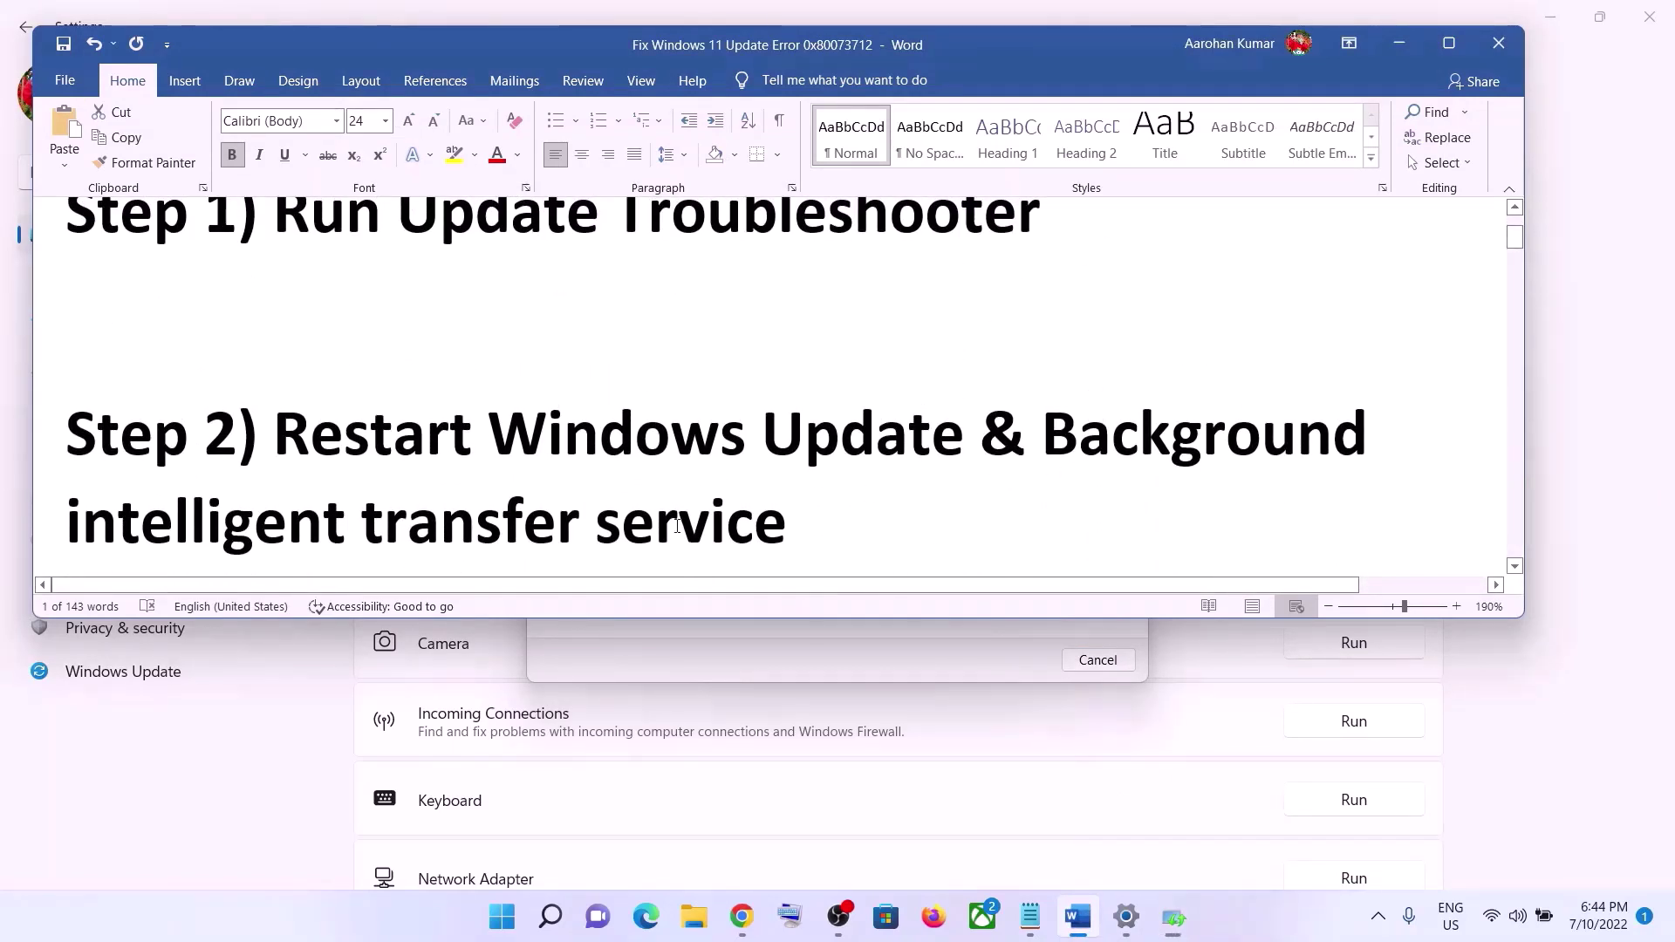
- Search for 'services' and open the Services console
click(513, 918)
text(s)
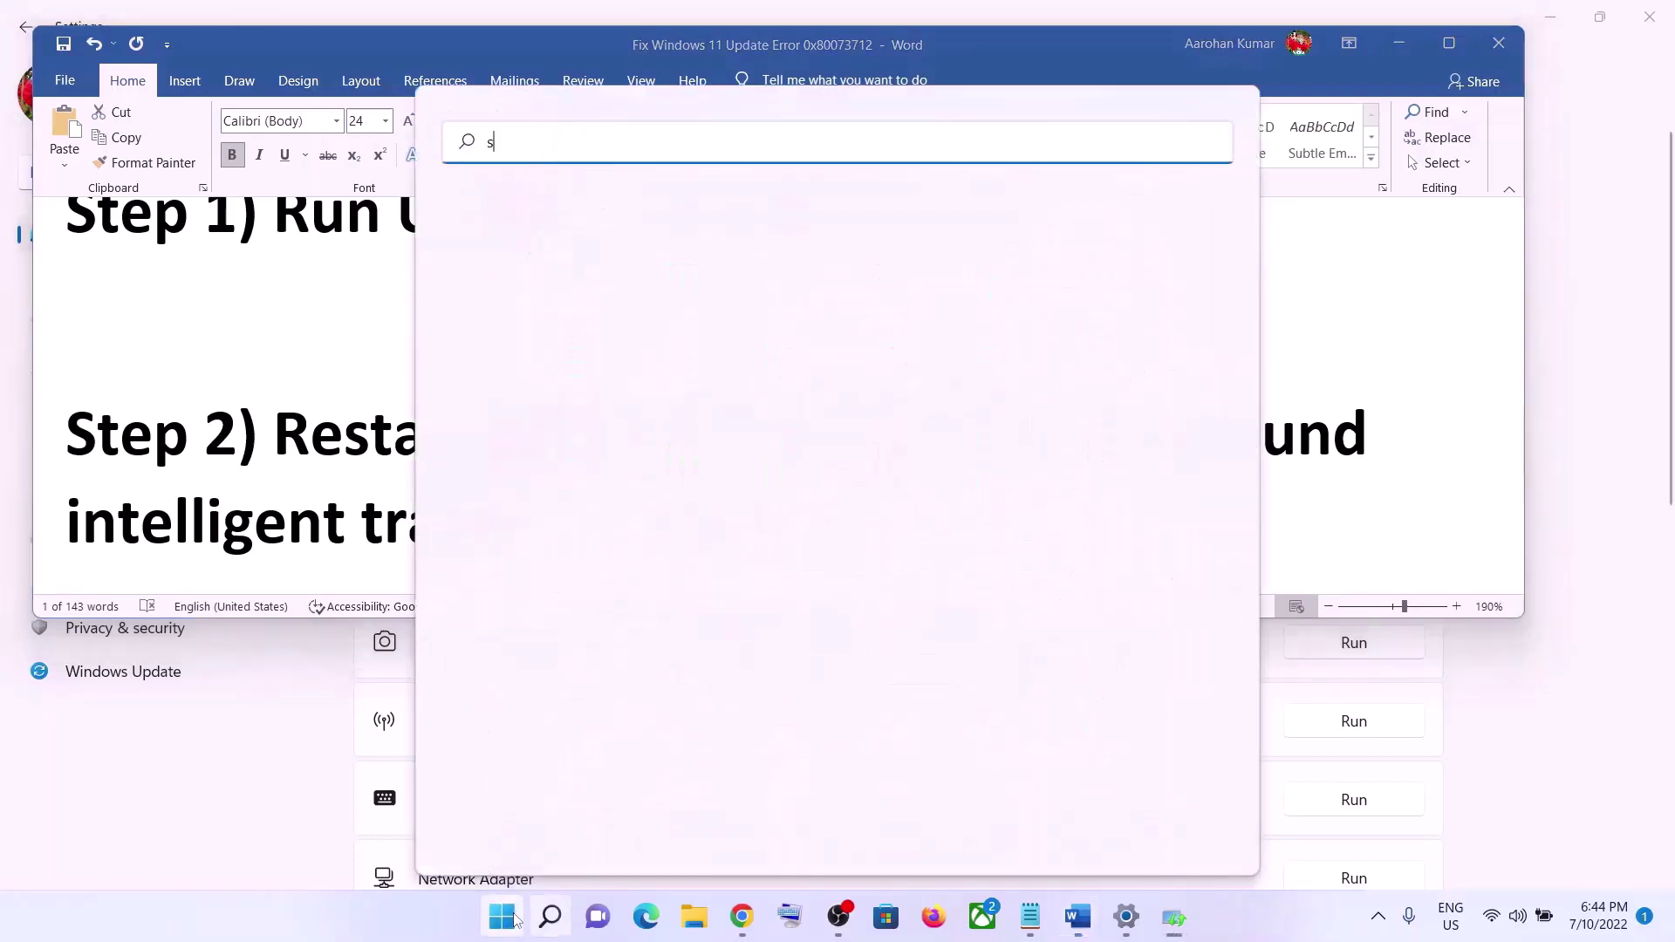
text(ervices)
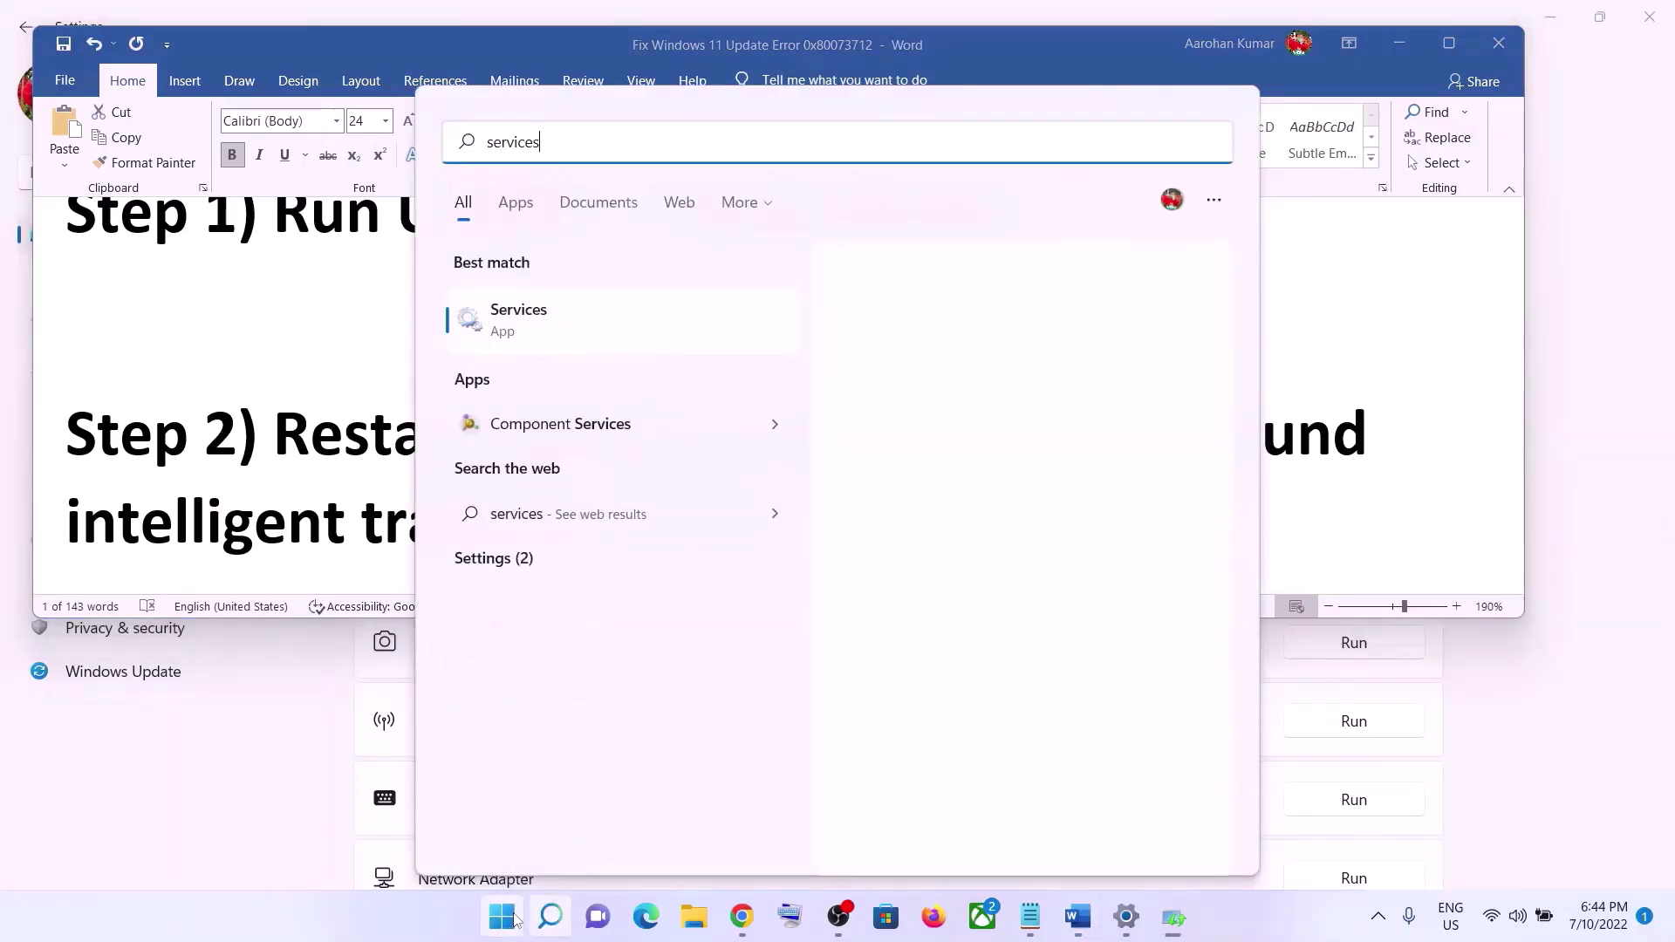
click(569, 337)
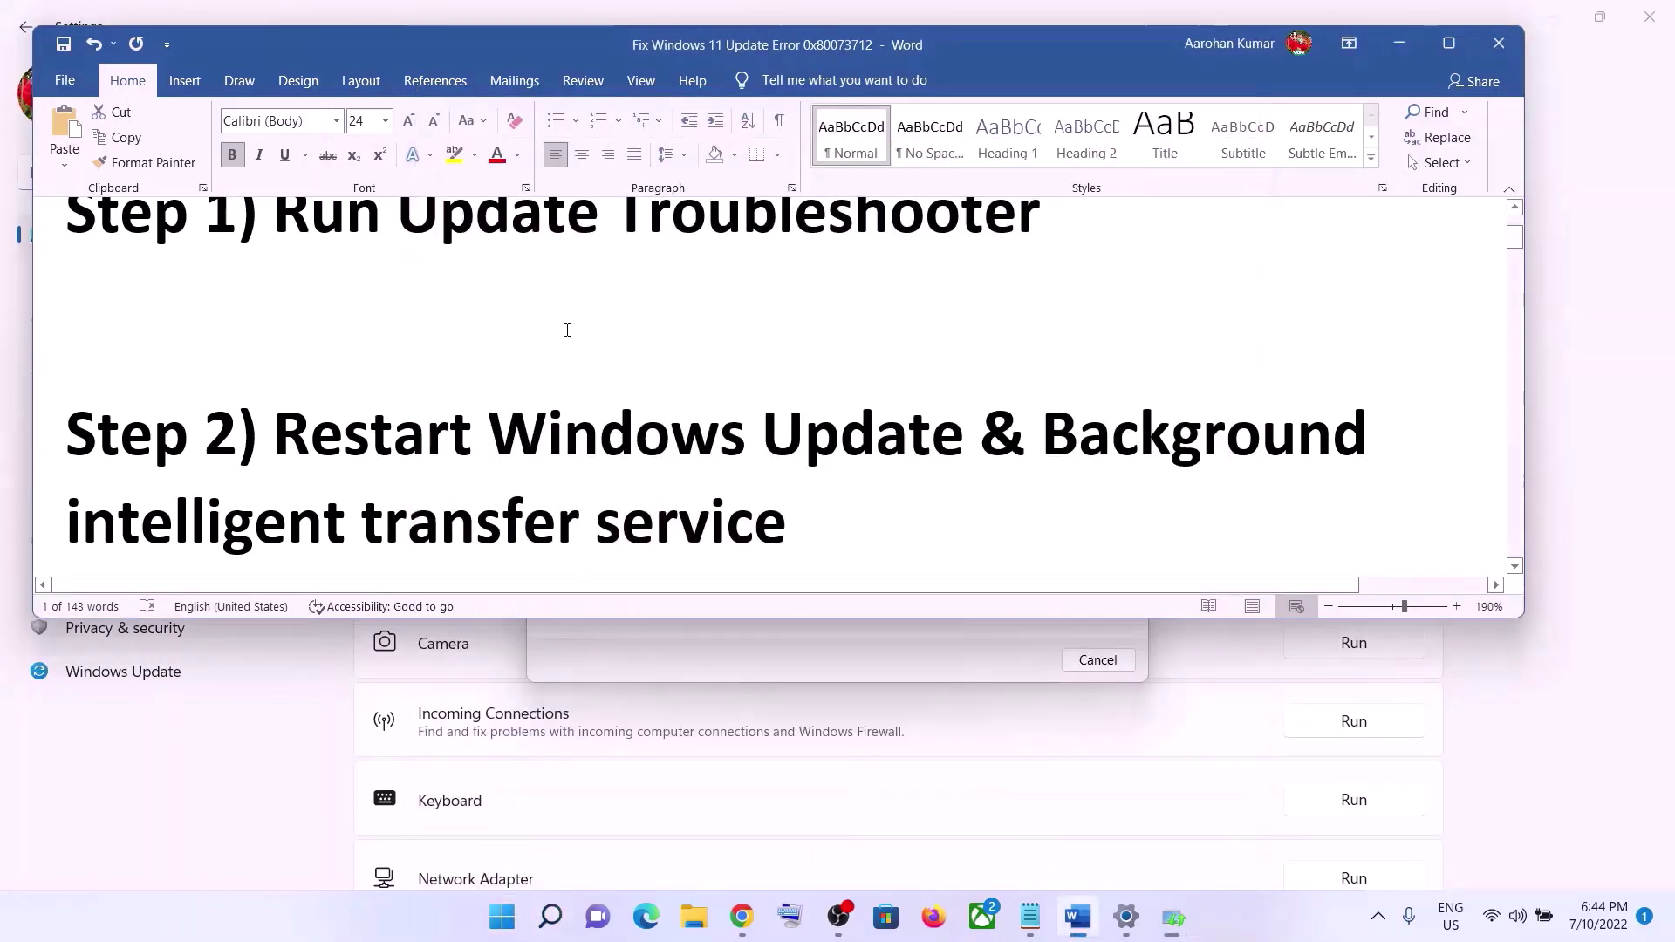
click(626, 563)
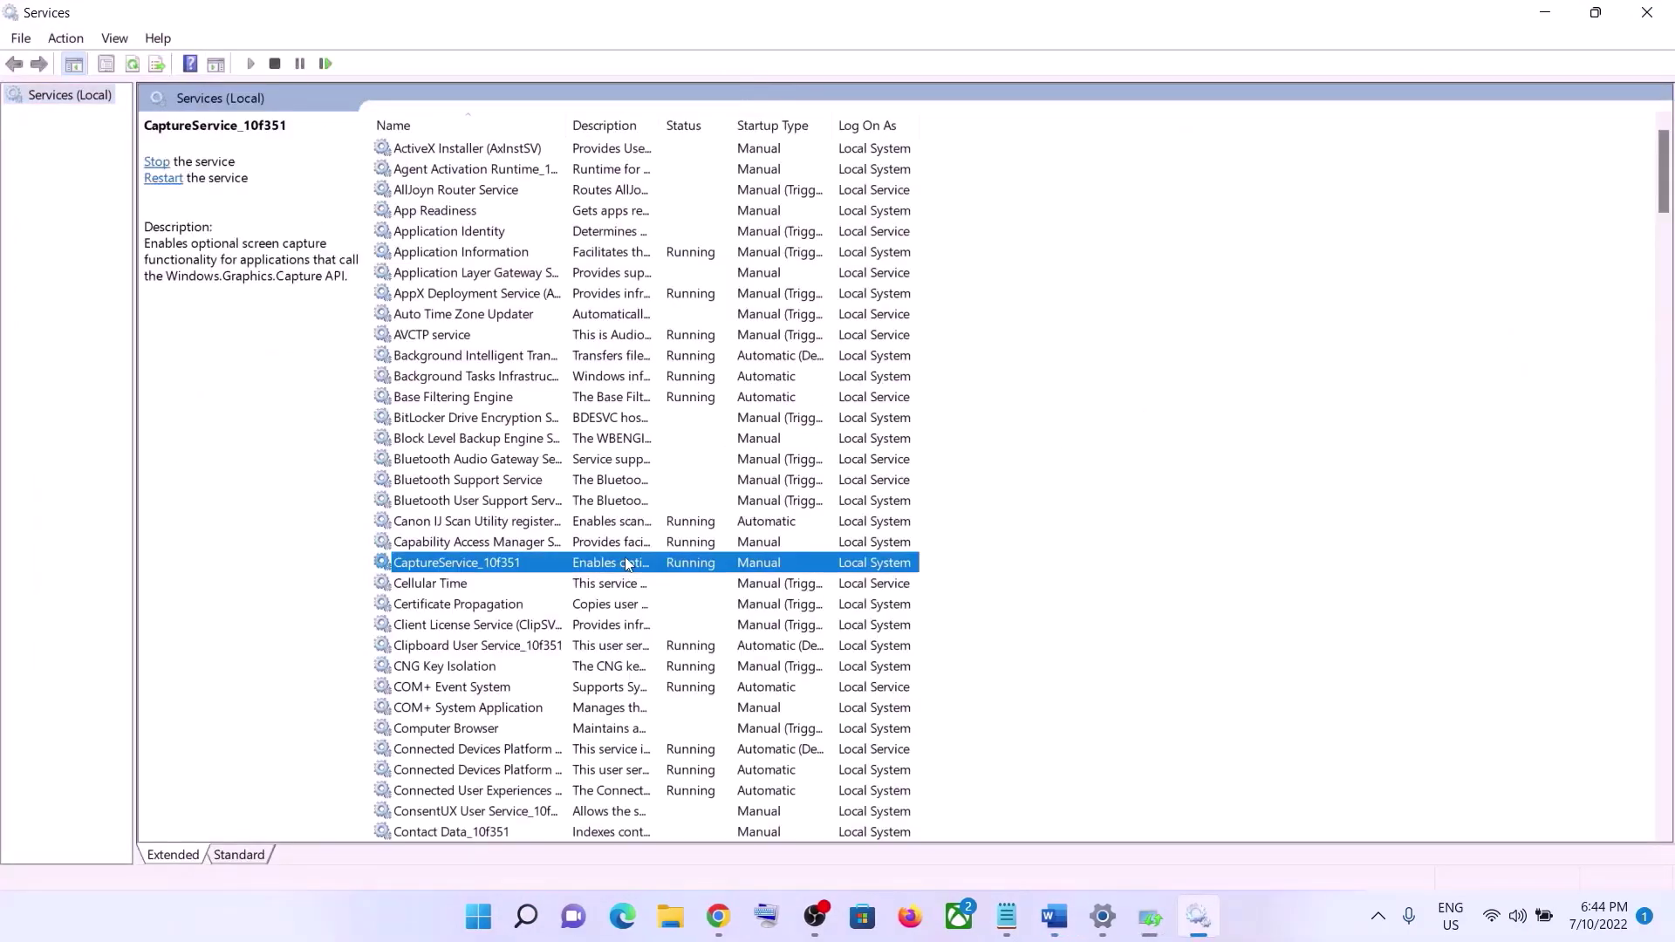
- Keep Windows Update's startup type Automatic and apply it, closing the finished troubleshooter report
key(w)
scroll(524, 581, down, 6)
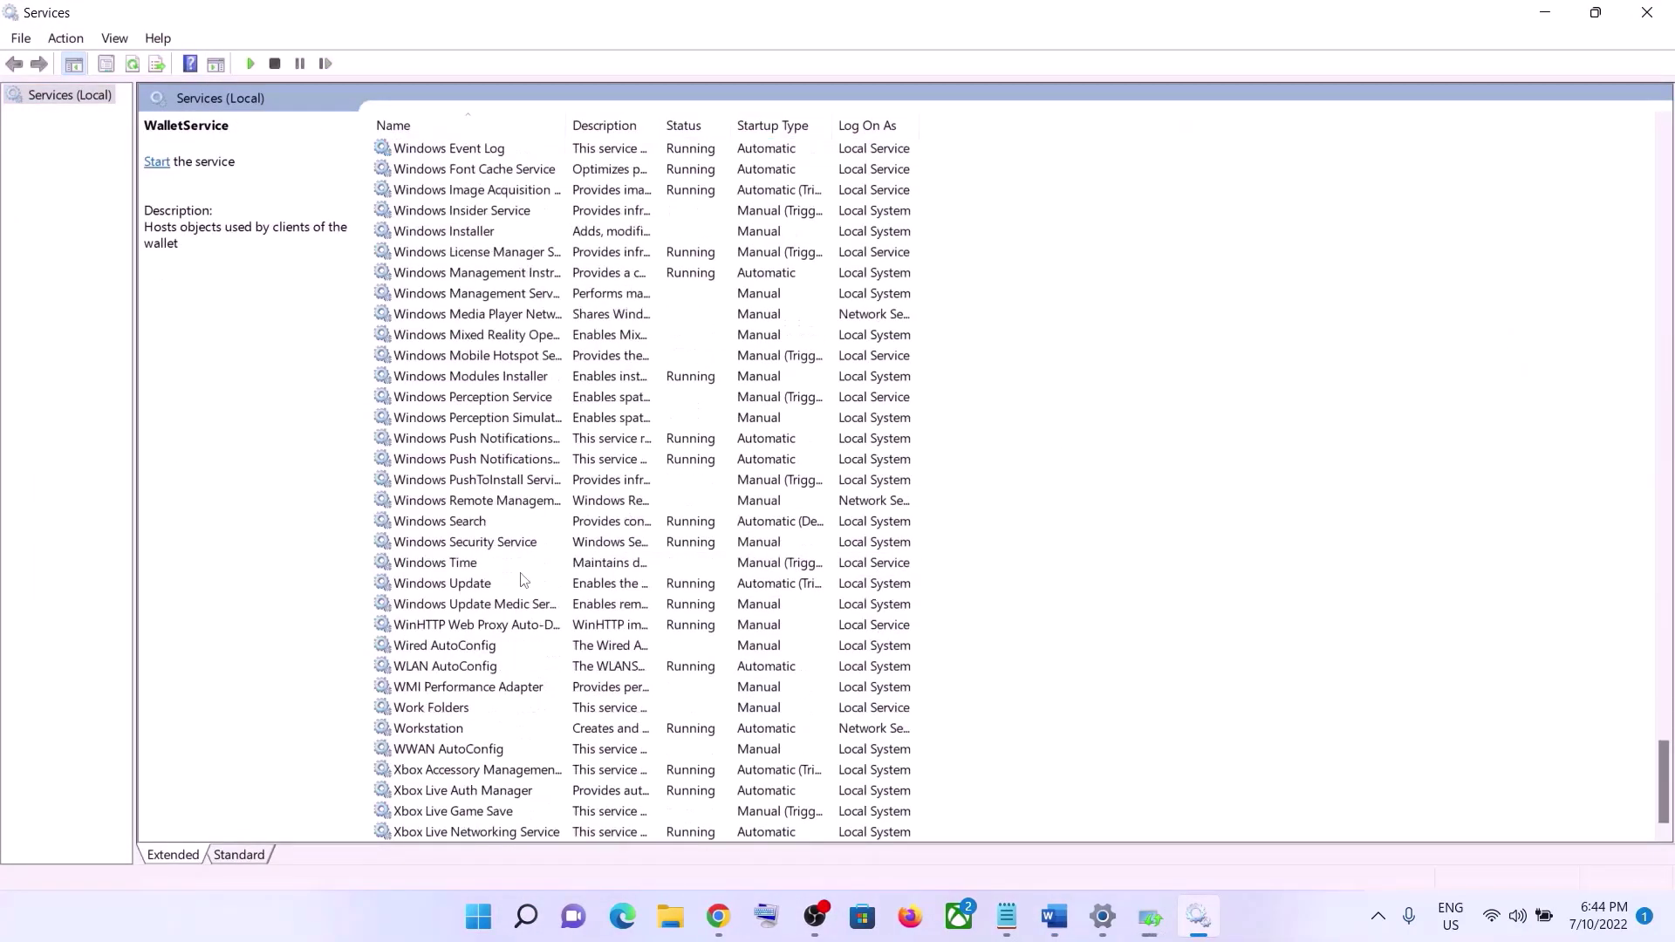
click(474, 587)
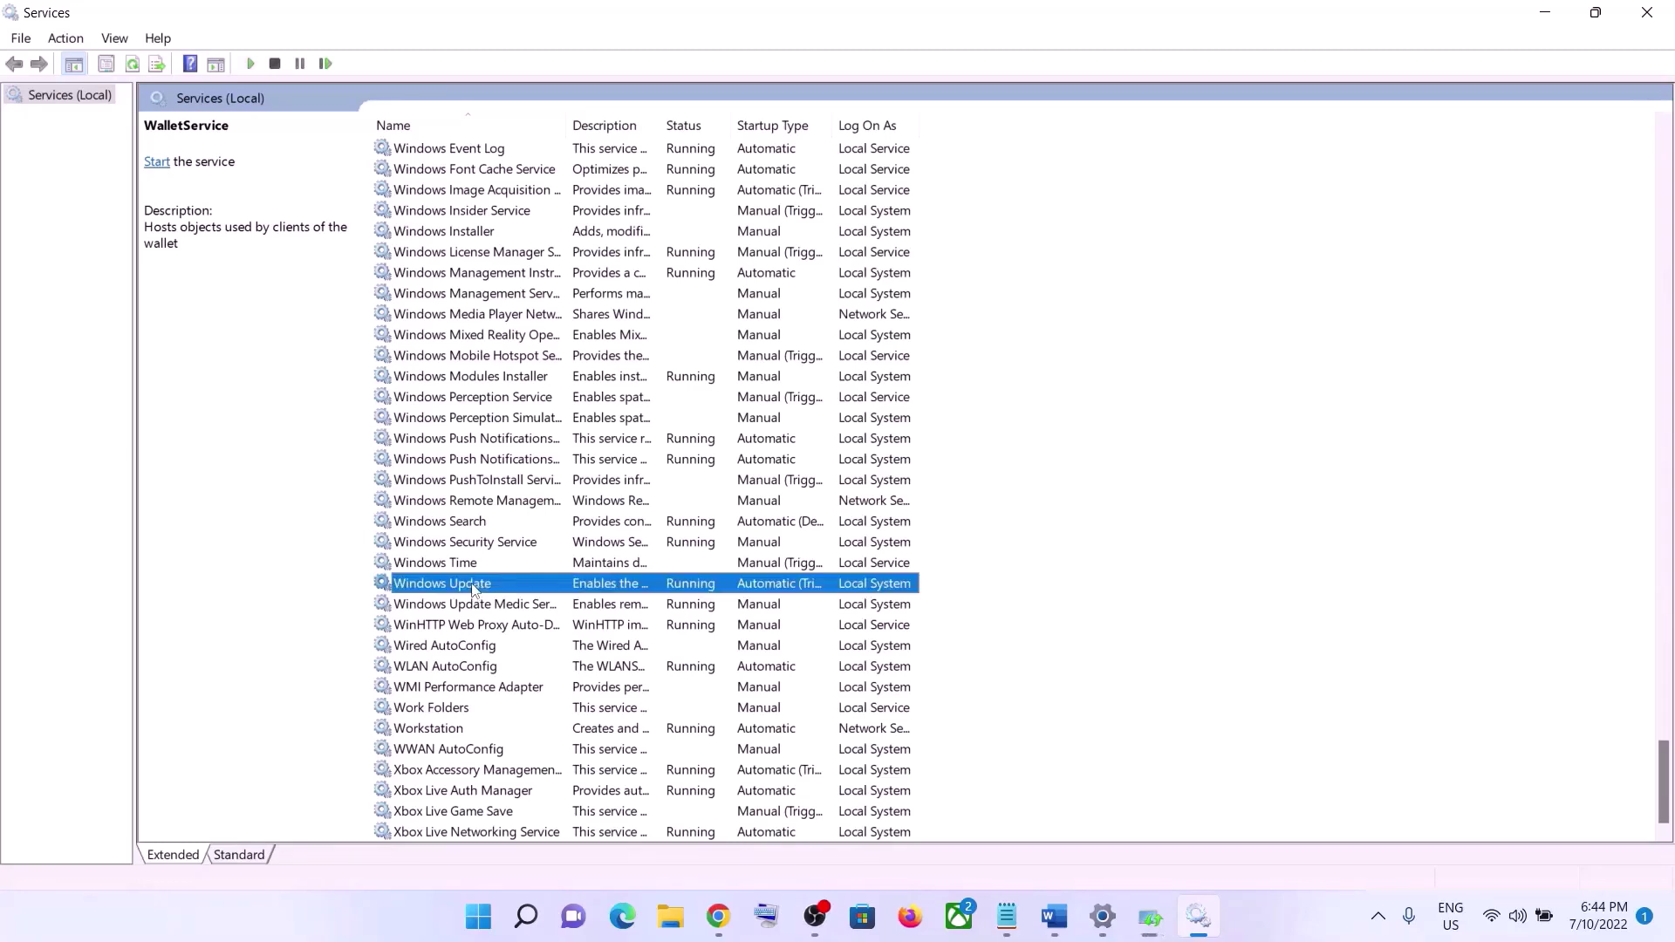
double_click(511, 584)
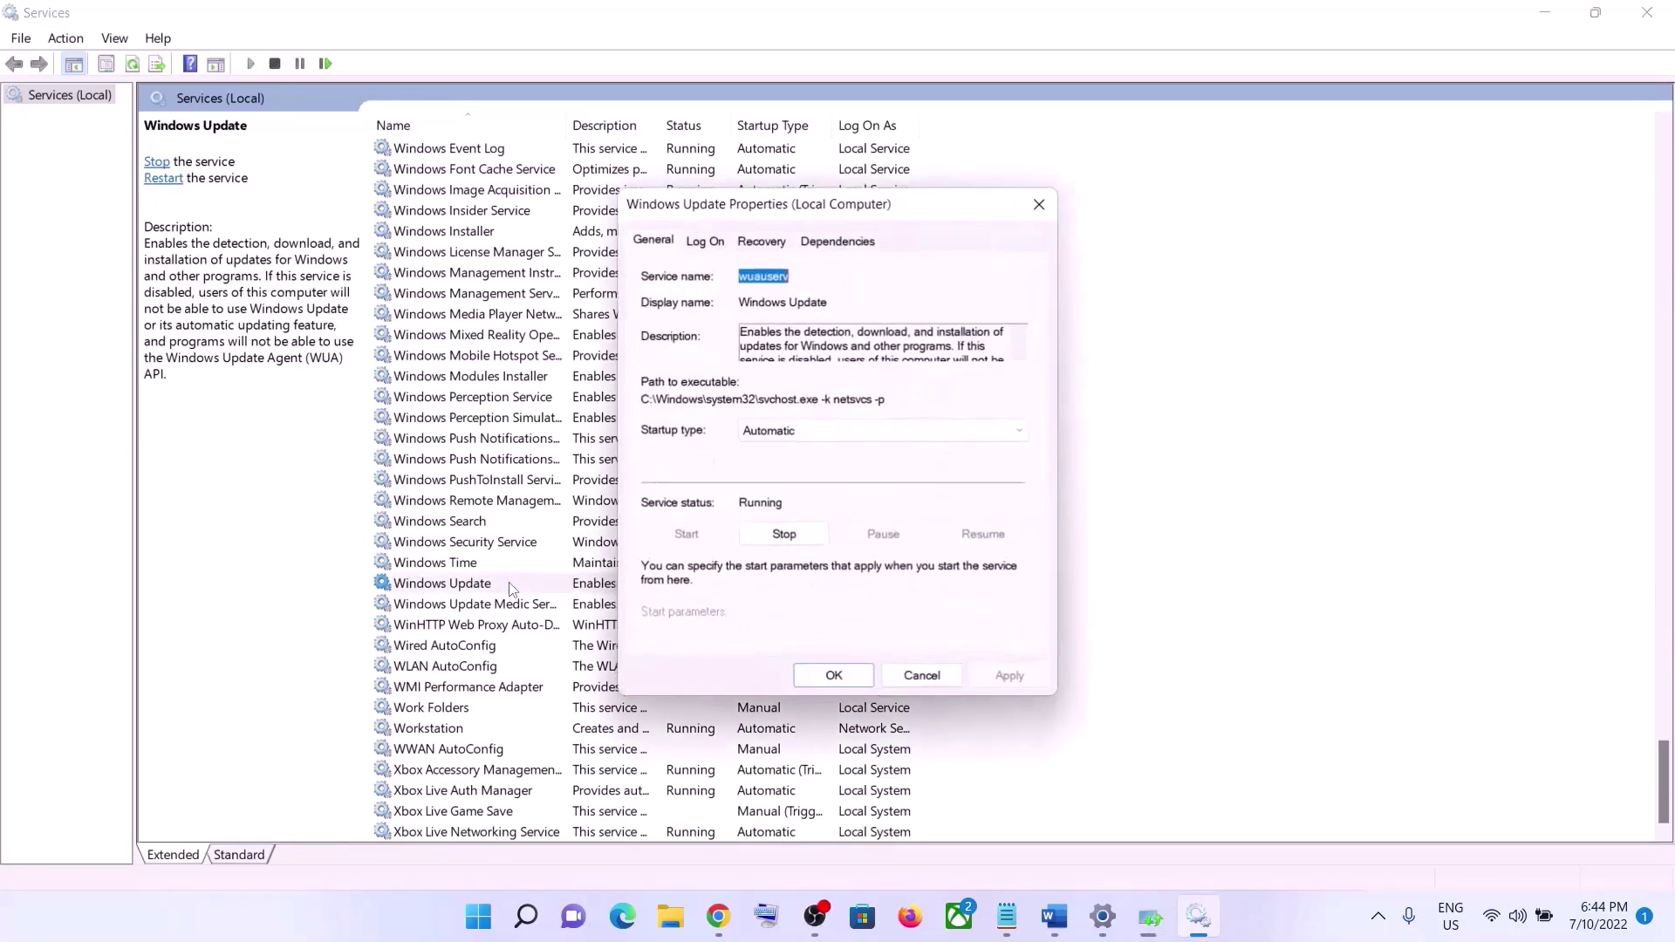
click(766, 435)
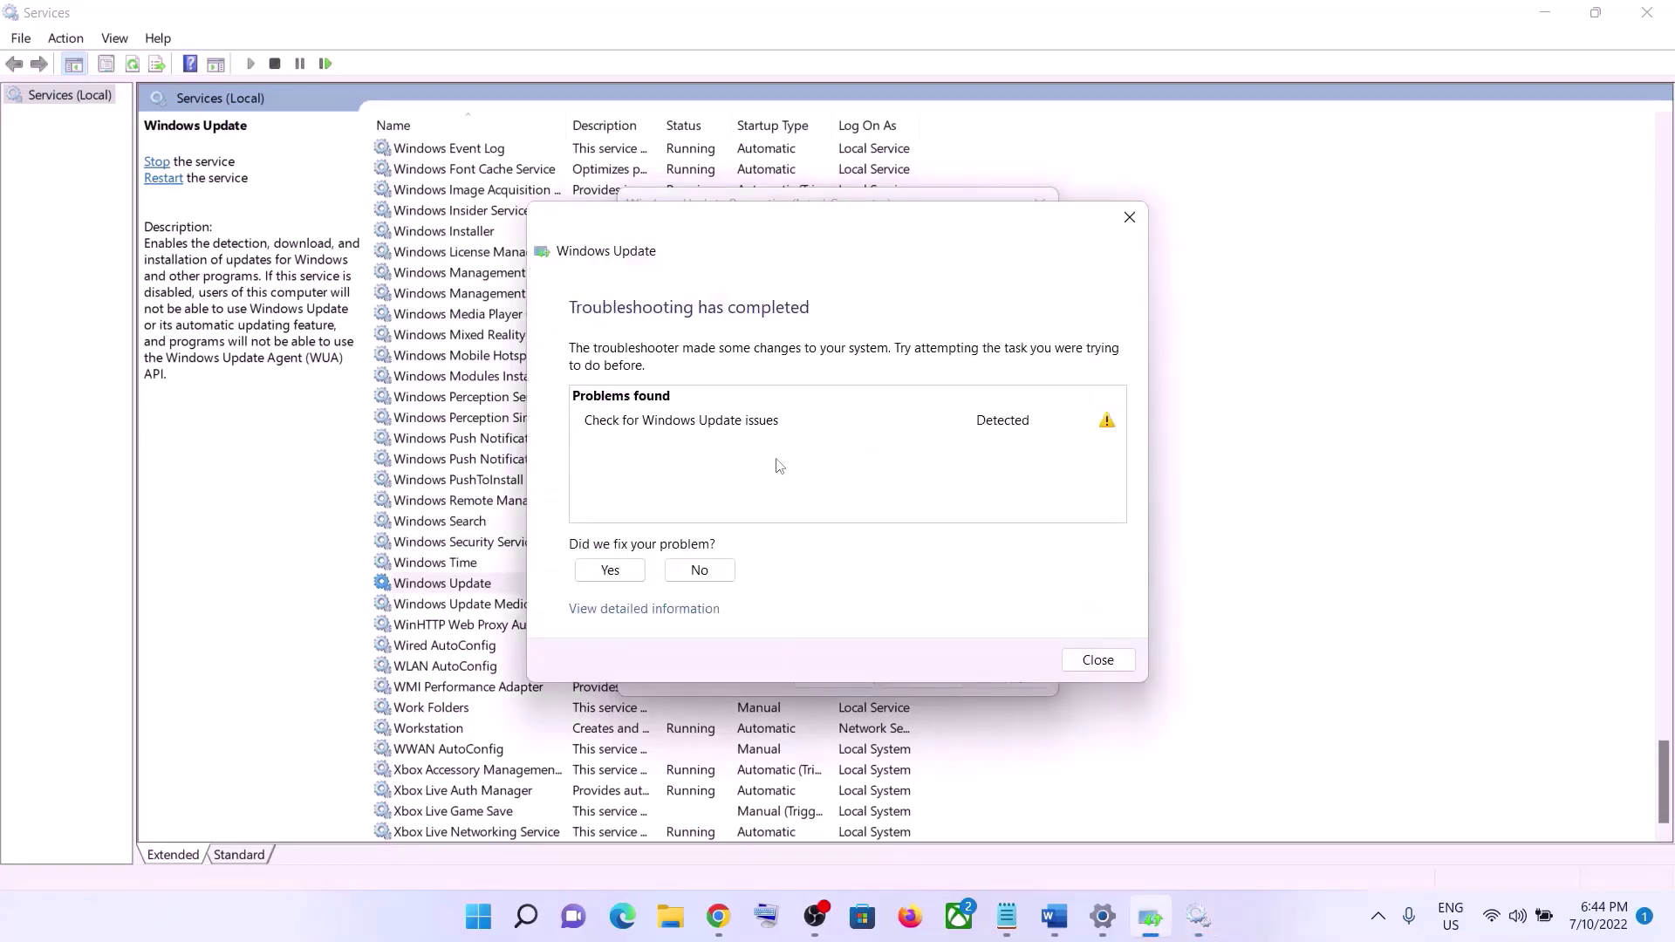
click(1097, 660)
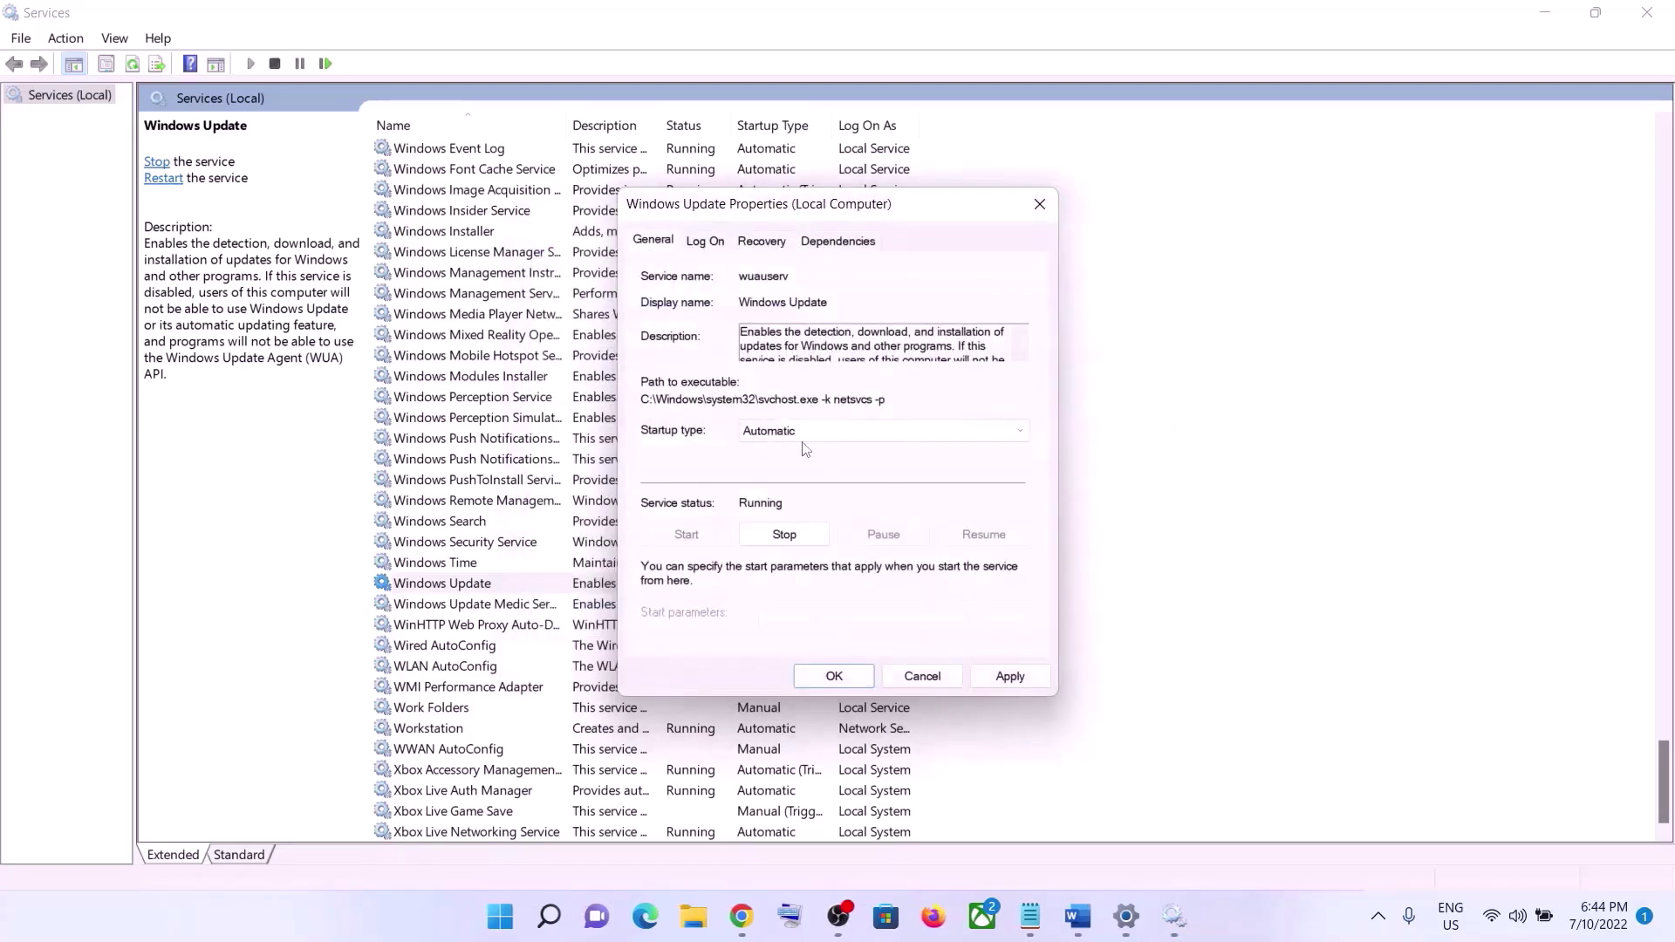
click(799, 434)
click(796, 467)
click(1005, 677)
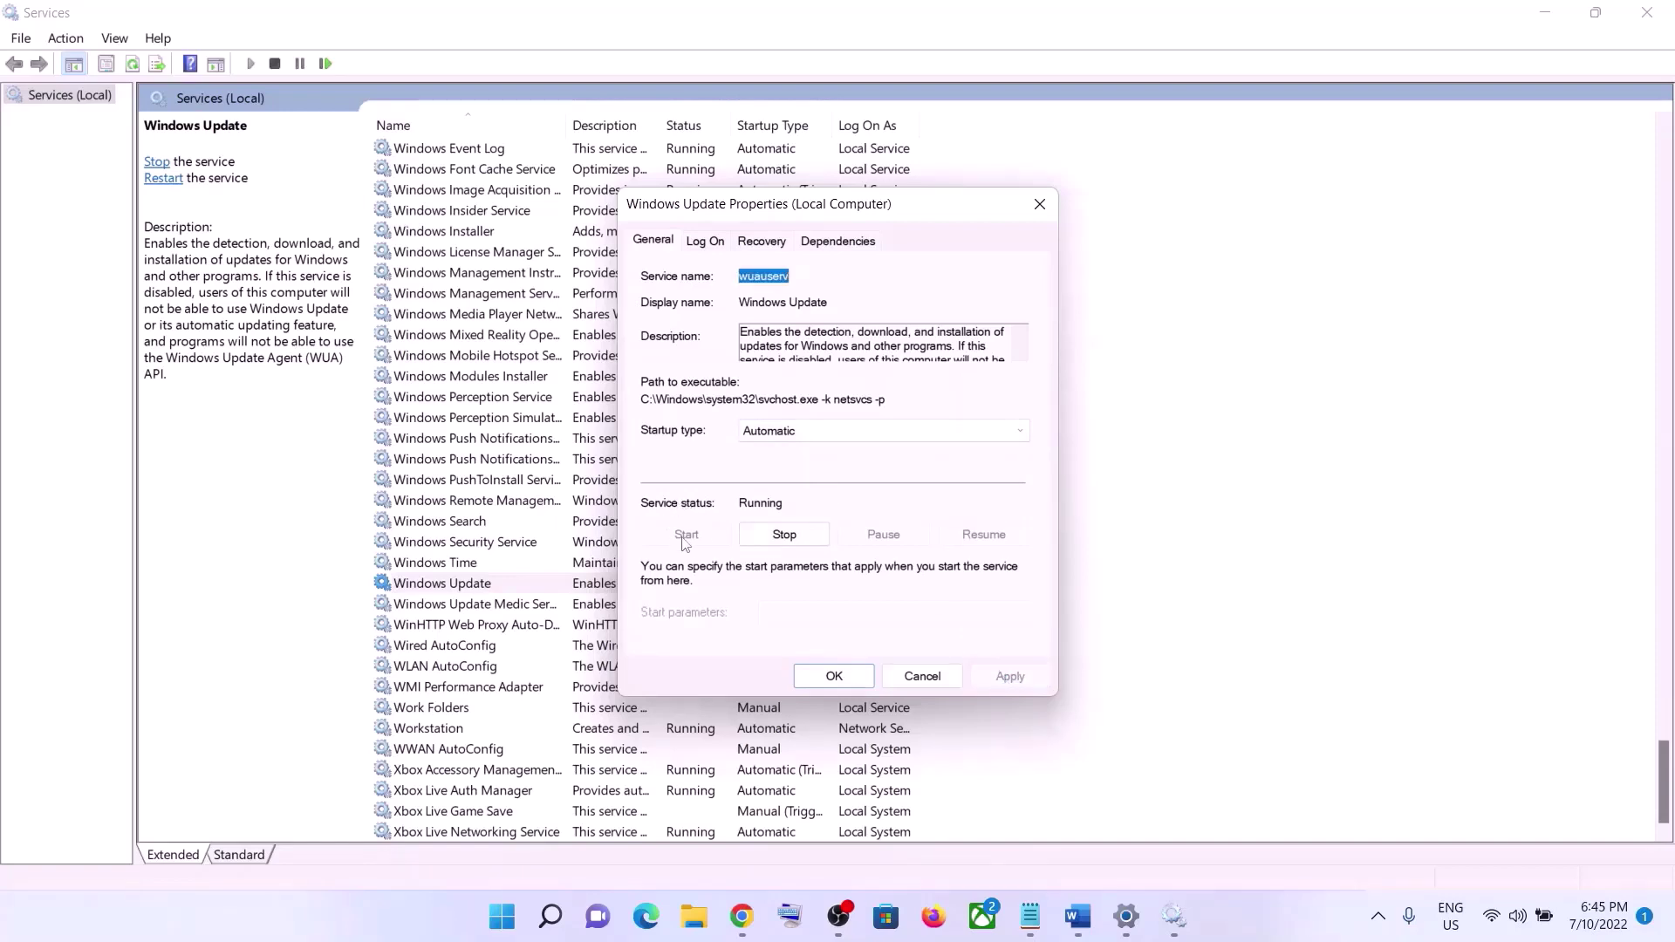
click(831, 682)
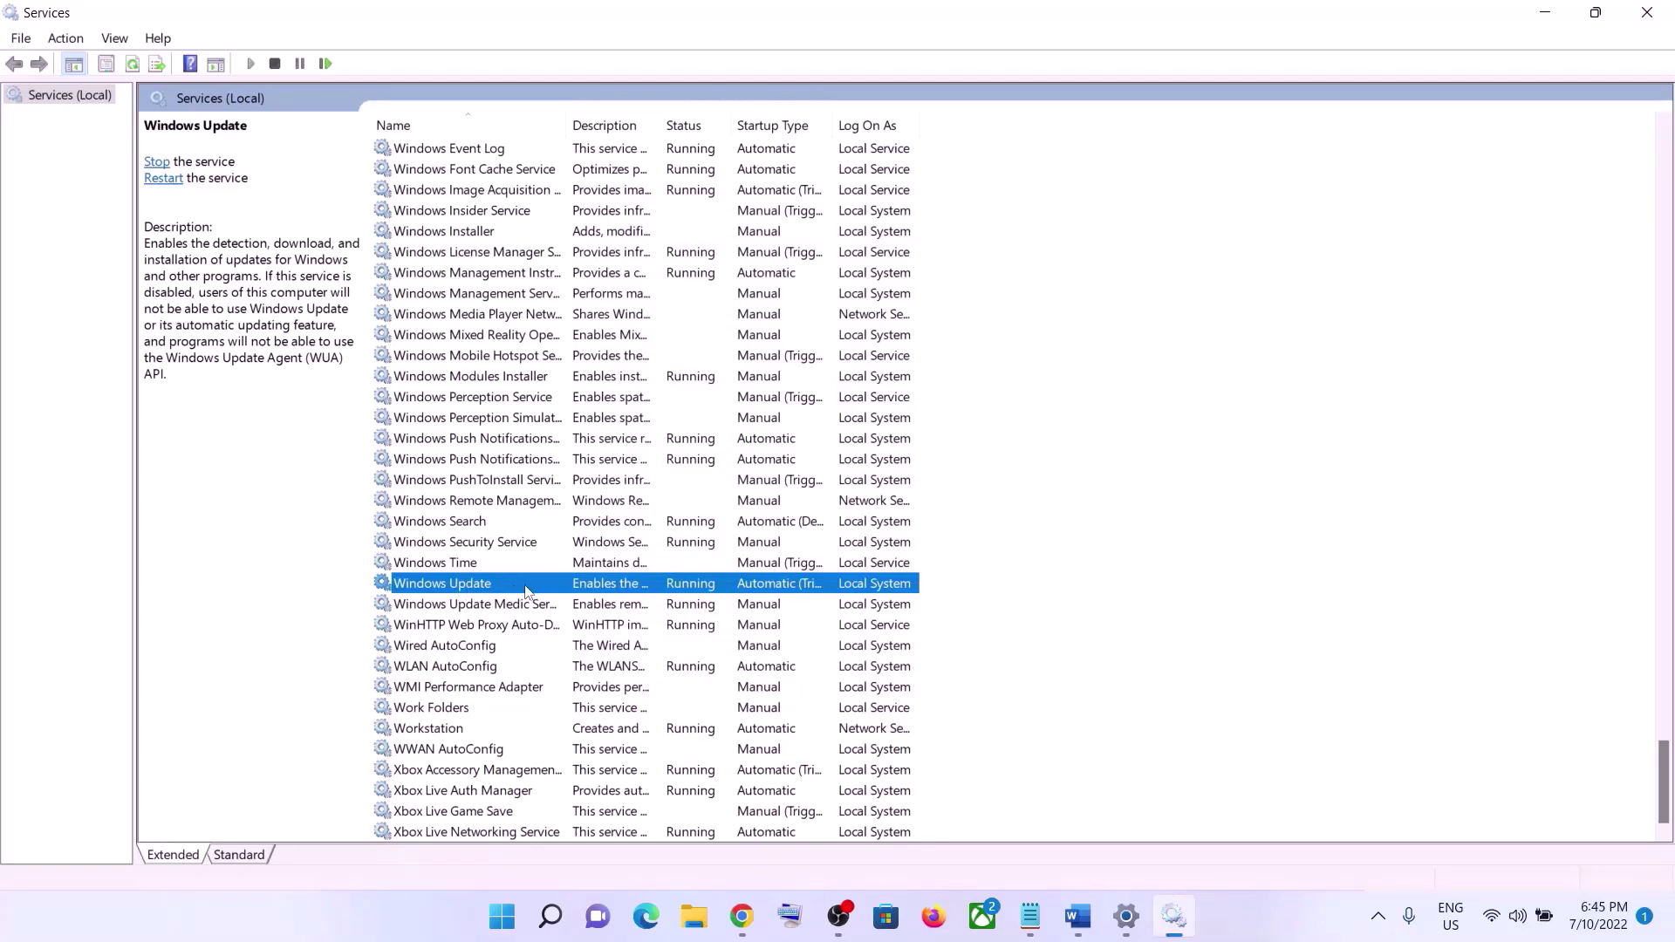
- Restart the Windows Update service, then locate Background Intelligent Transfer Service in the list
click(164, 179)
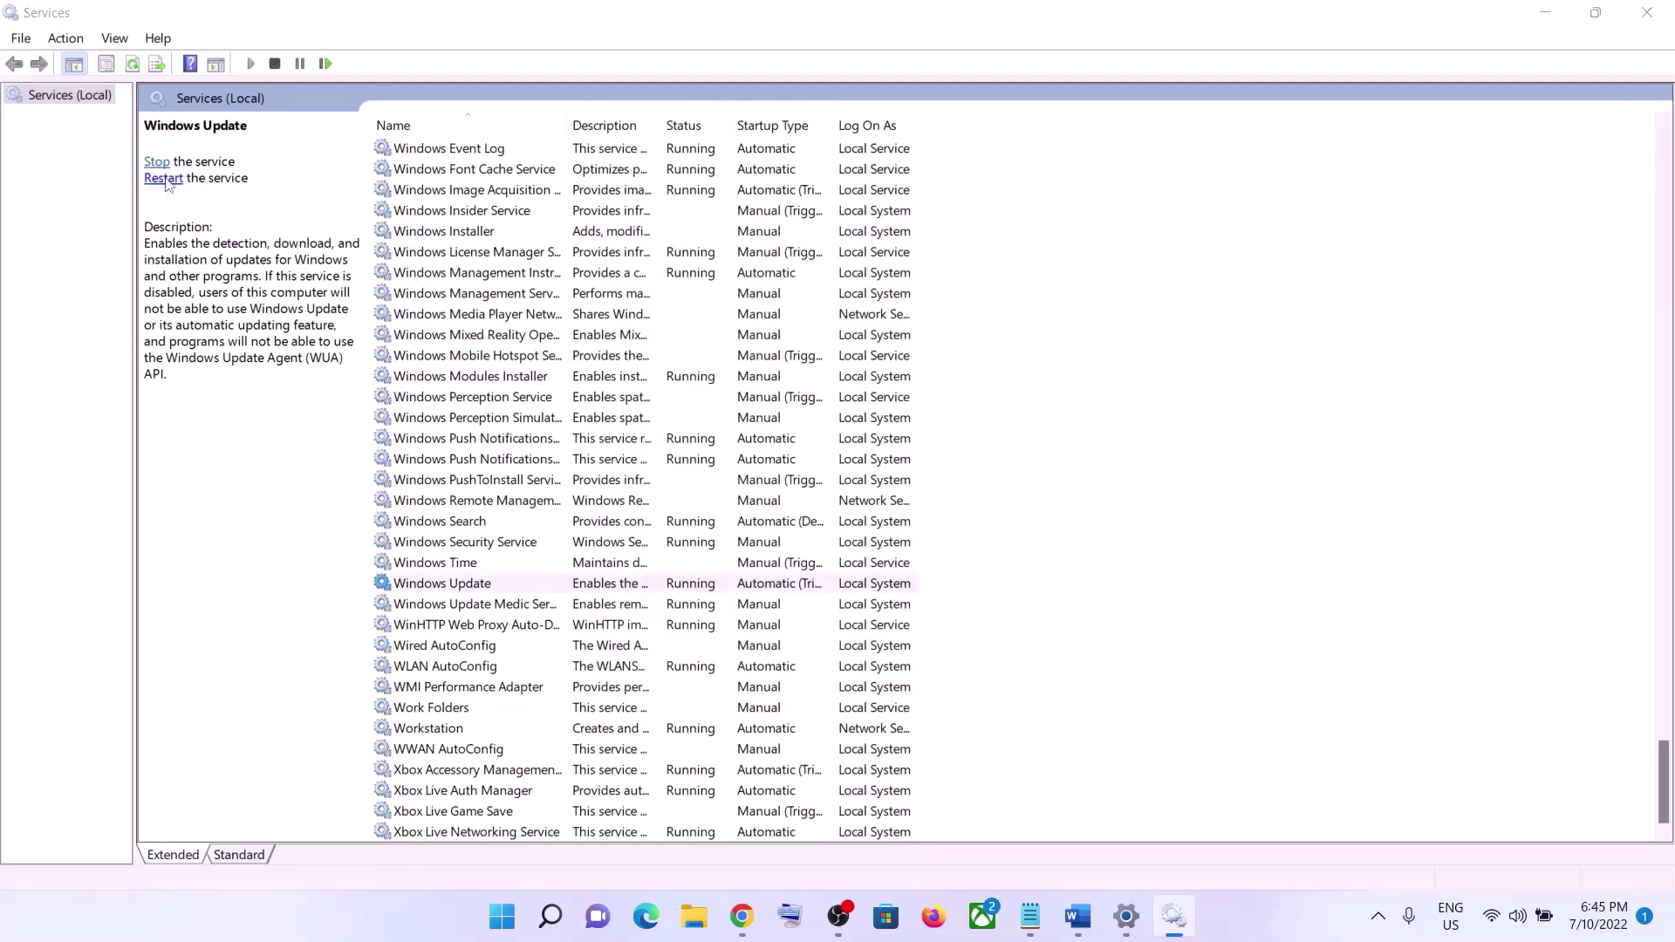
click(542, 446)
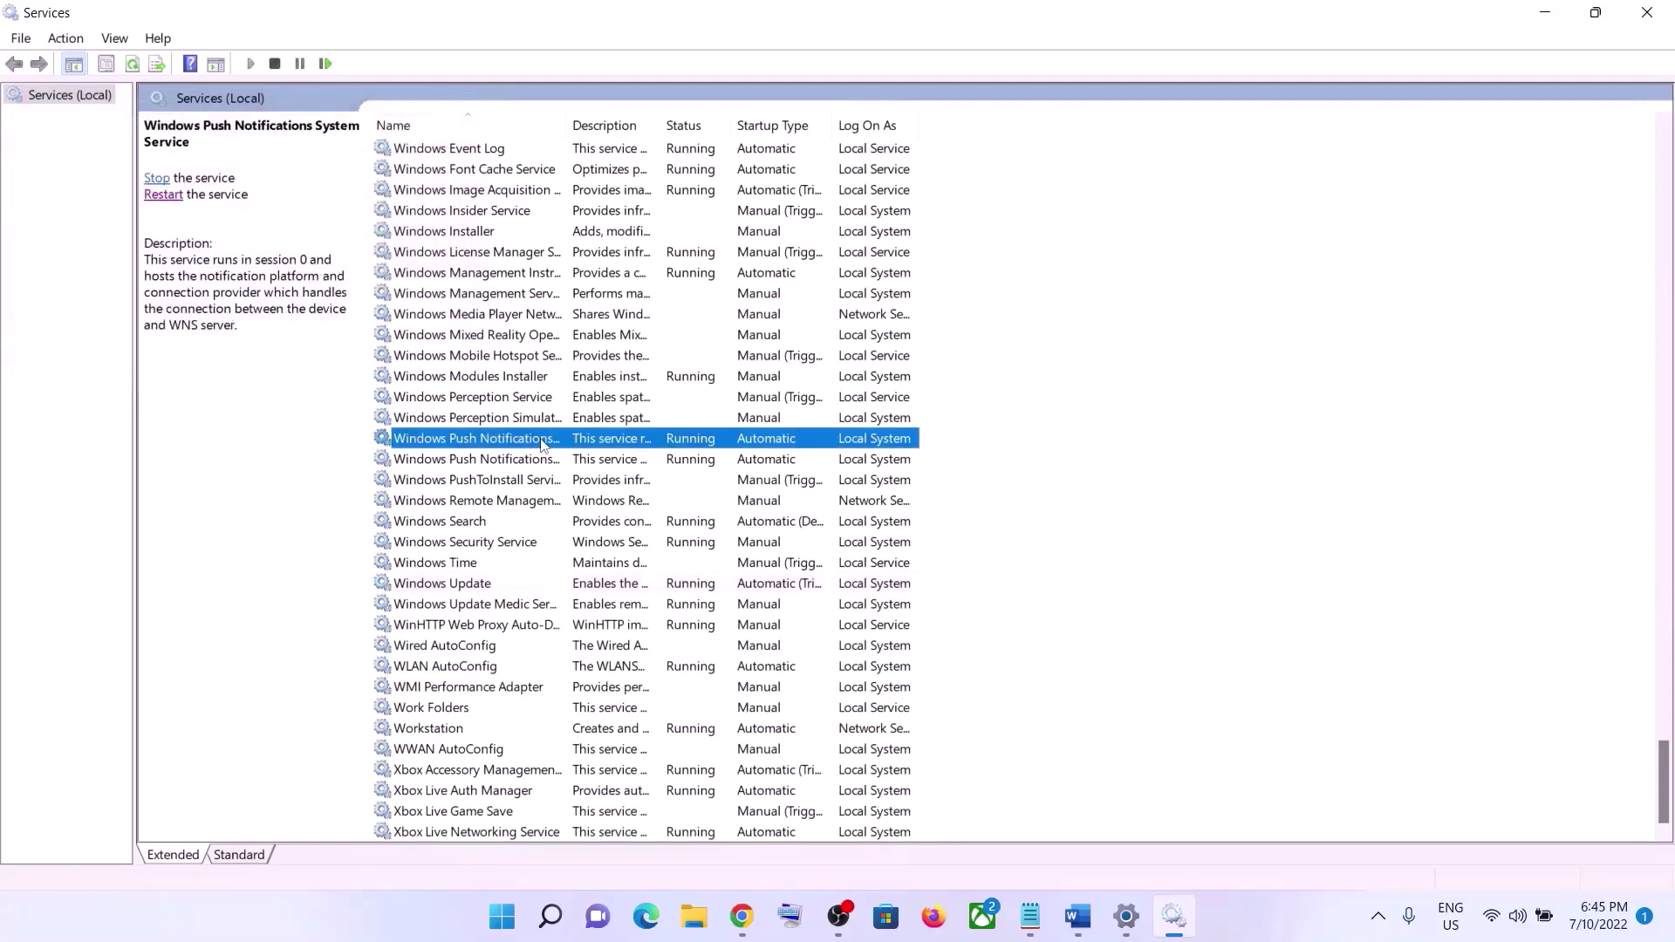
key(b)
scroll(542, 441, up, 3)
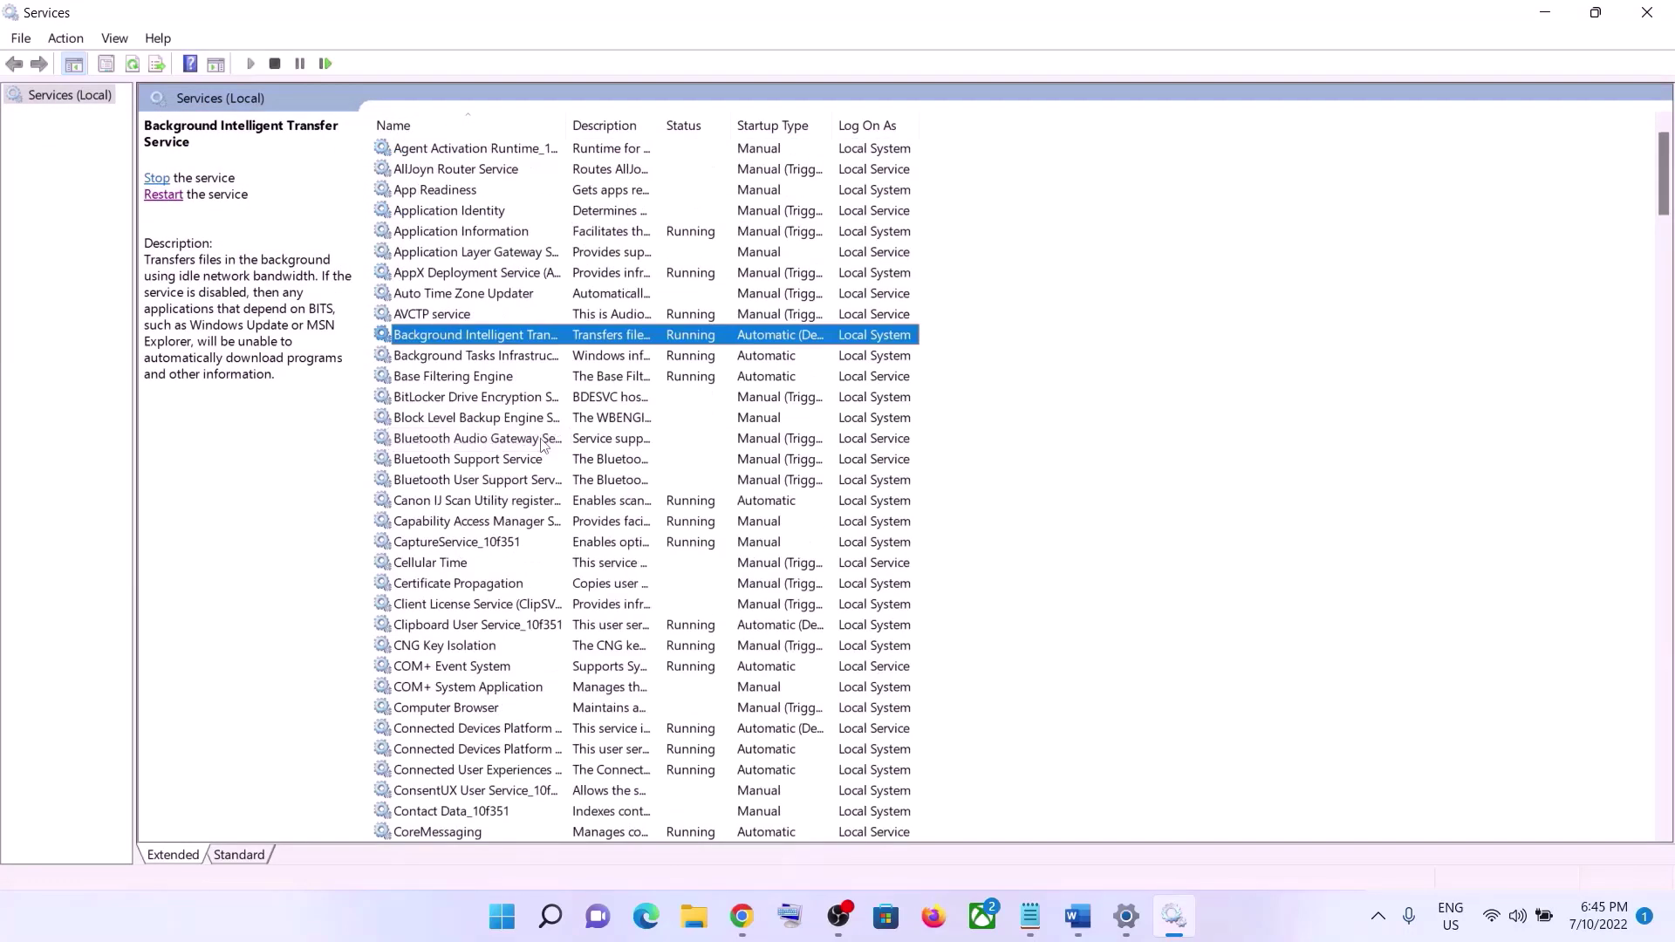
- Change Background Intelligent Transfer Service startup to Automatic, apply it, and restart the service
double_click(565, 122)
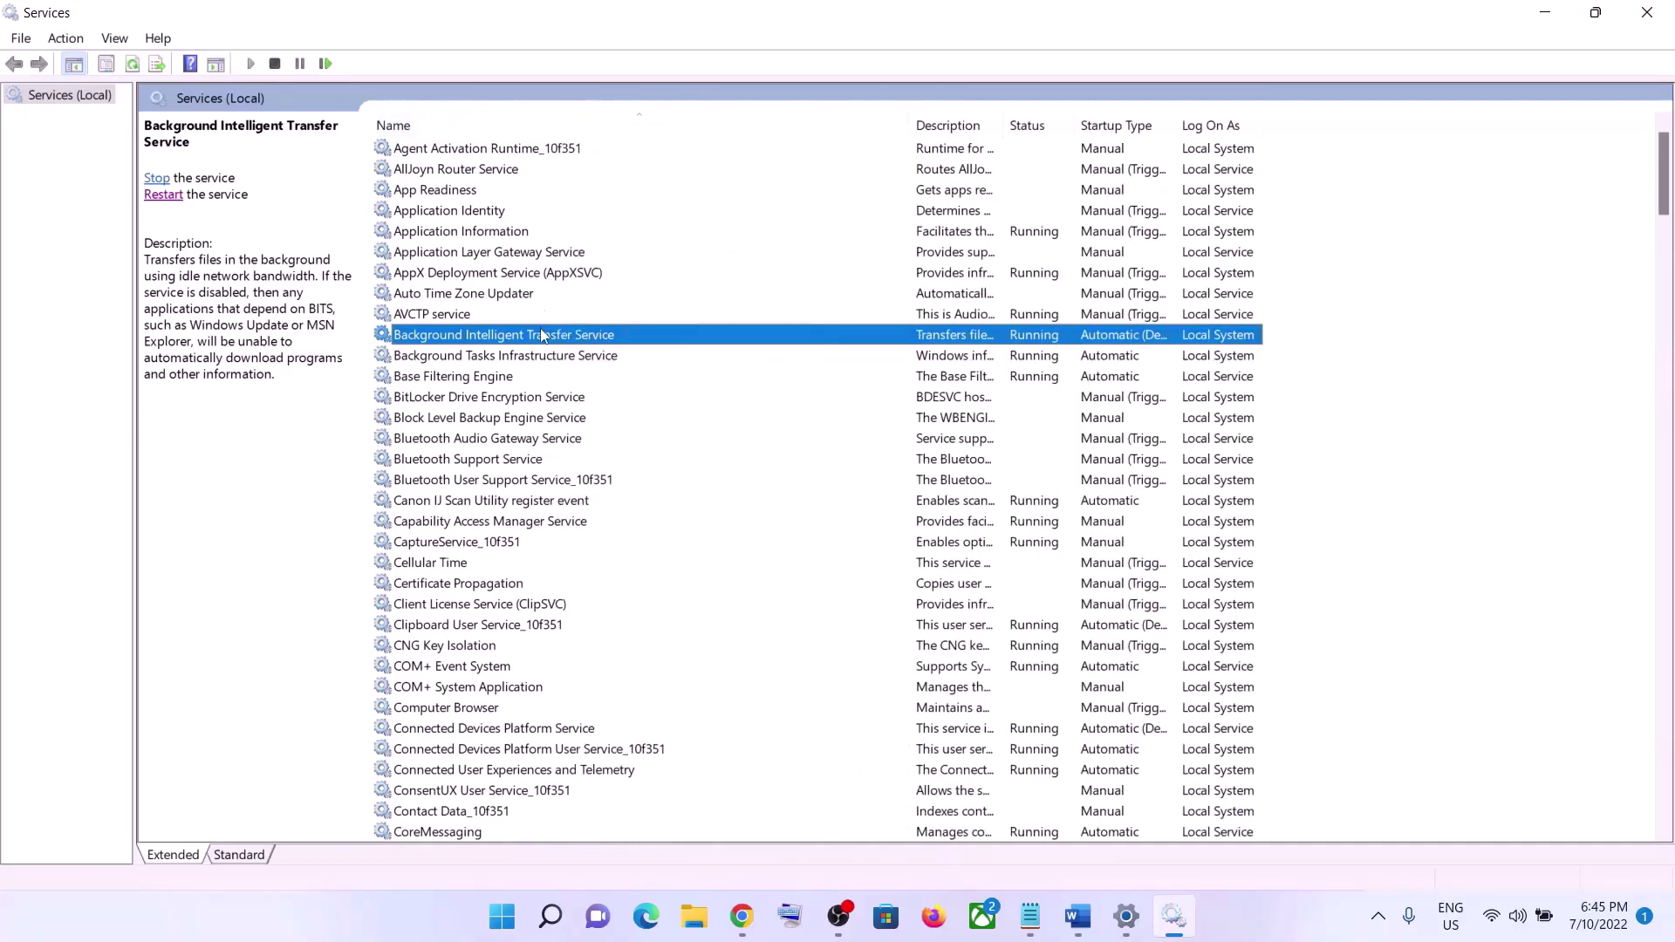
double_click(541, 335)
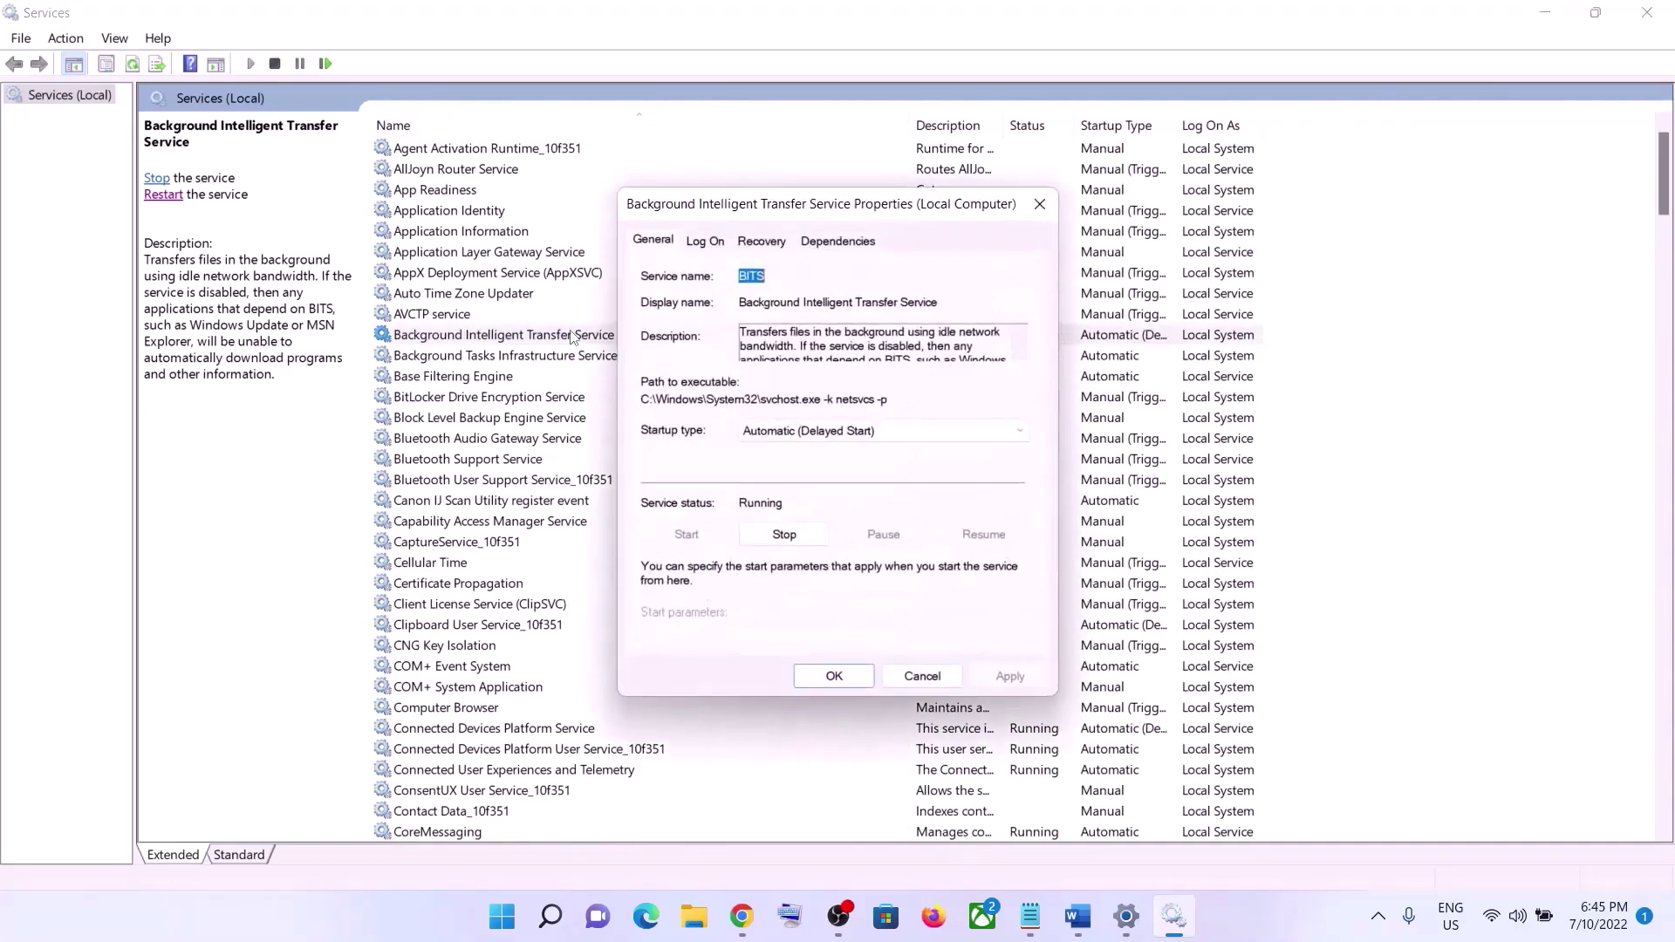
click(838, 436)
click(820, 457)
click(1007, 674)
click(834, 676)
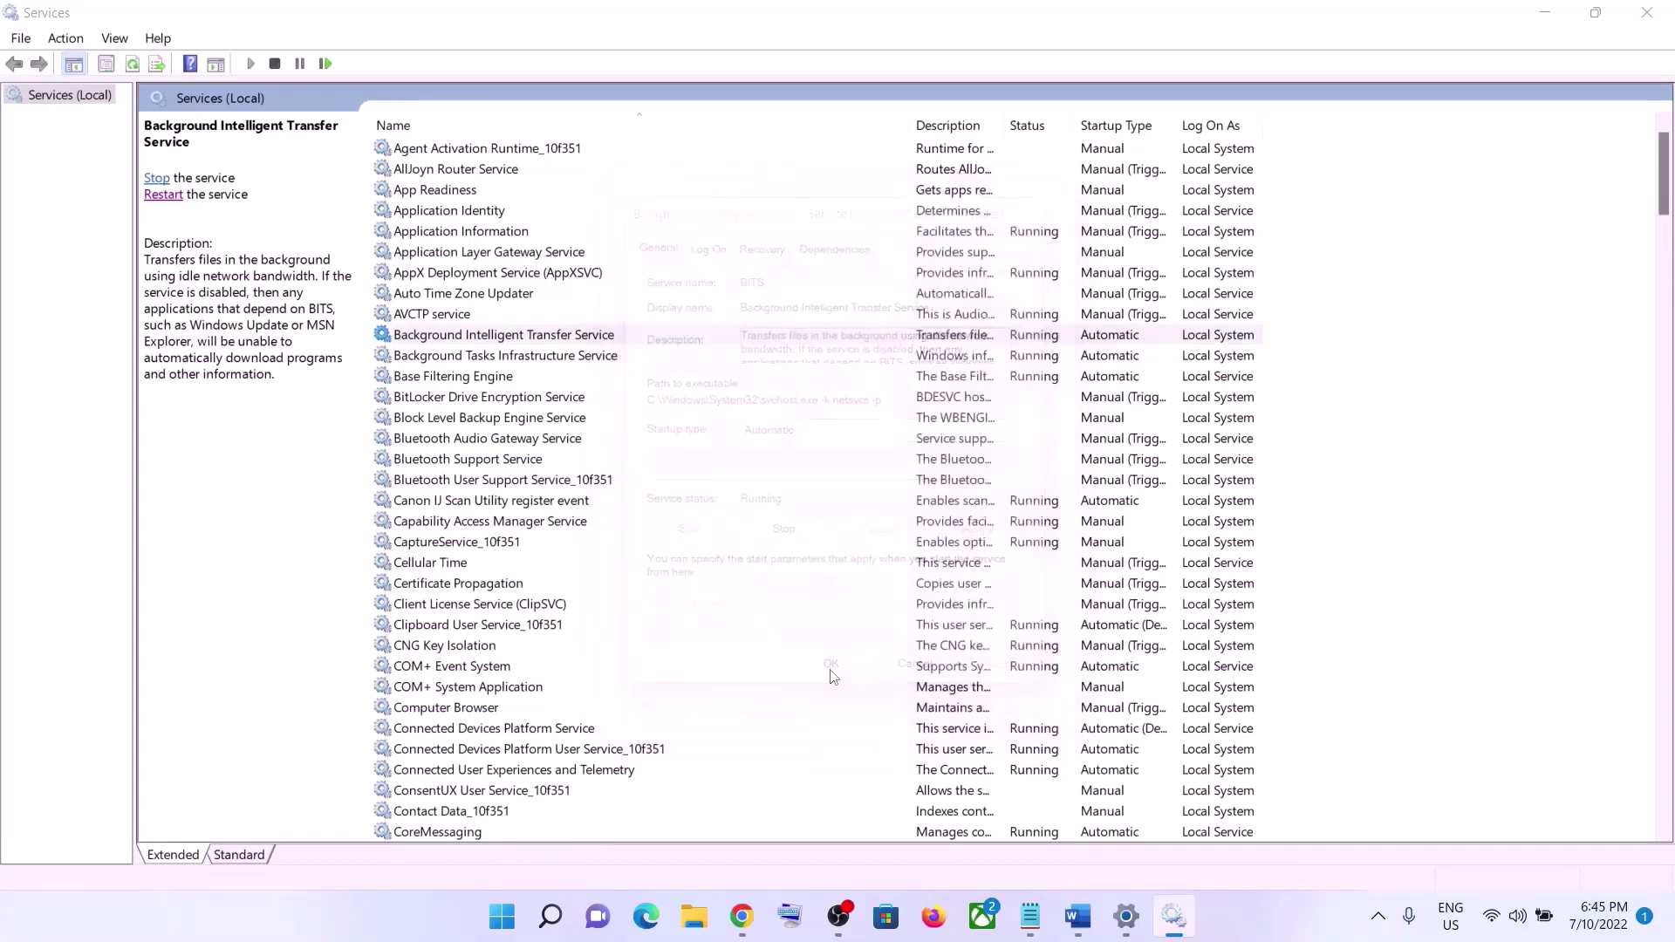
click(556, 344)
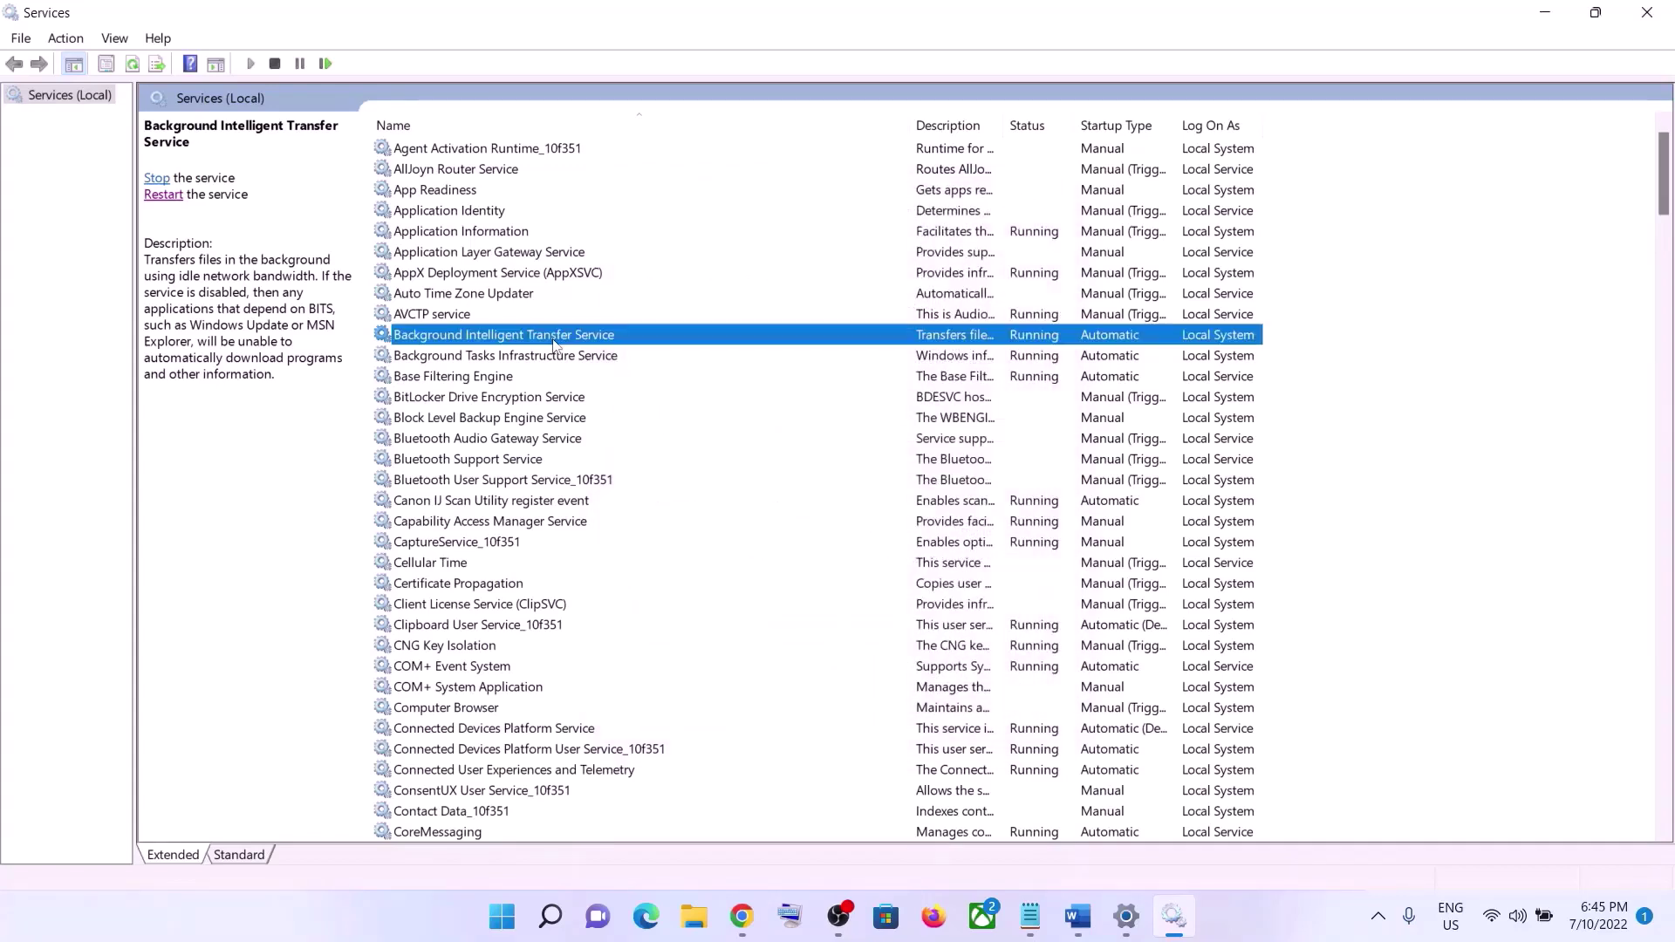
click(162, 178)
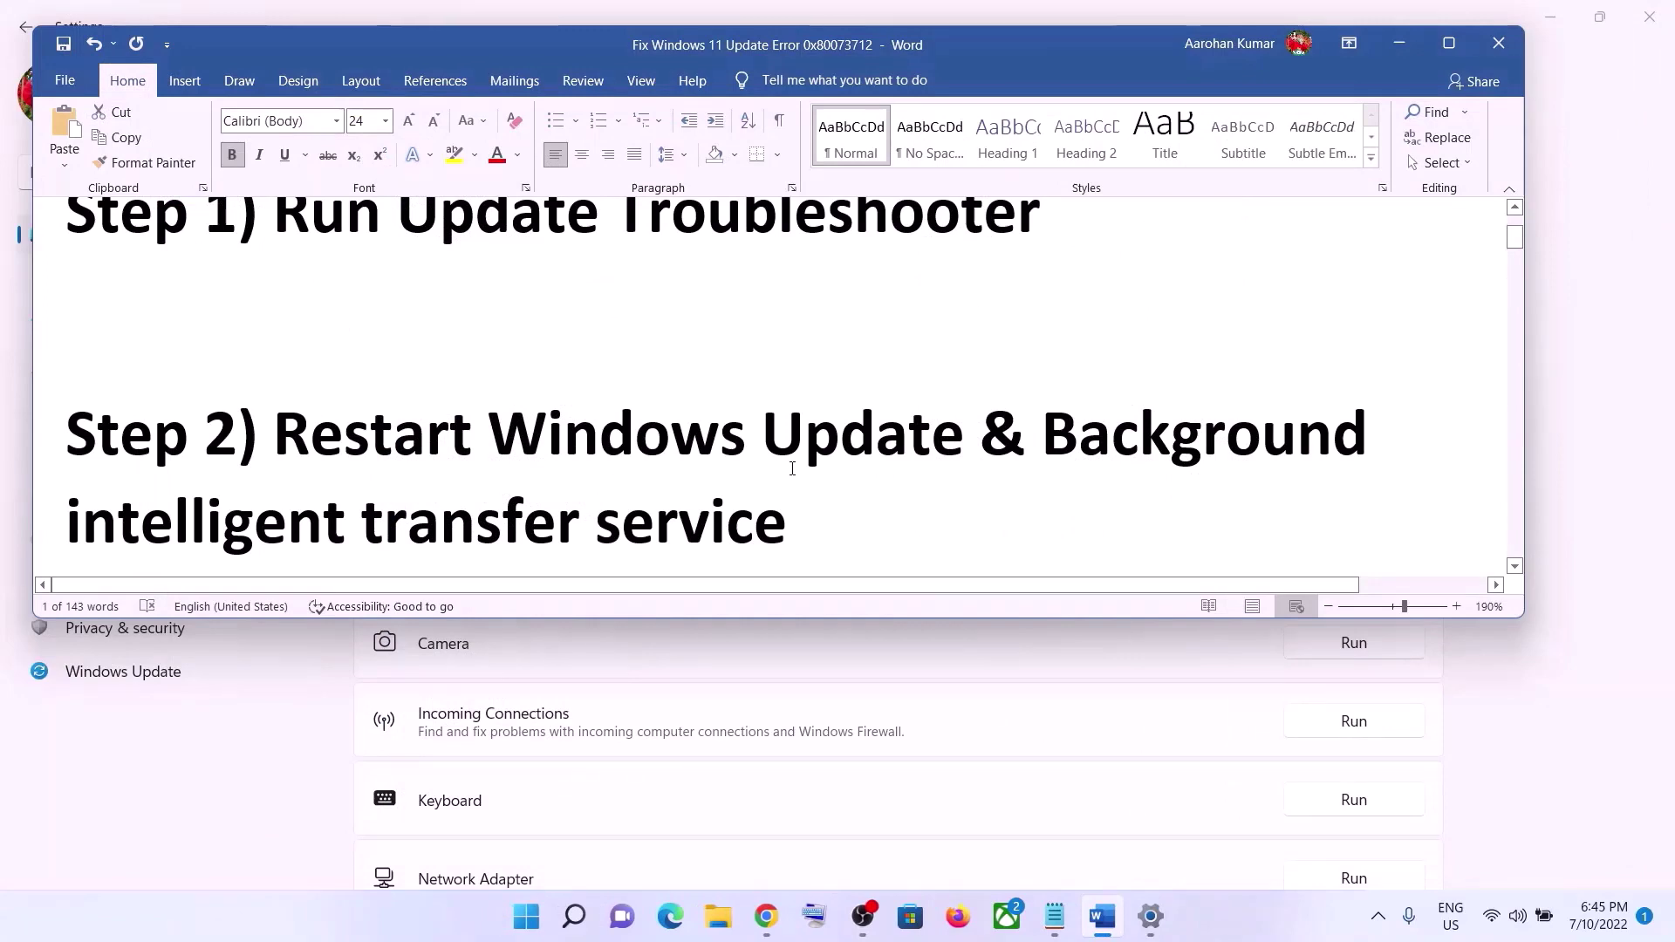
- Copy the guide's Step 3 Windows 11 download link and switch to its page in Chrome
scroll(793, 468, down, 4)
scroll(792, 468, down, 2)
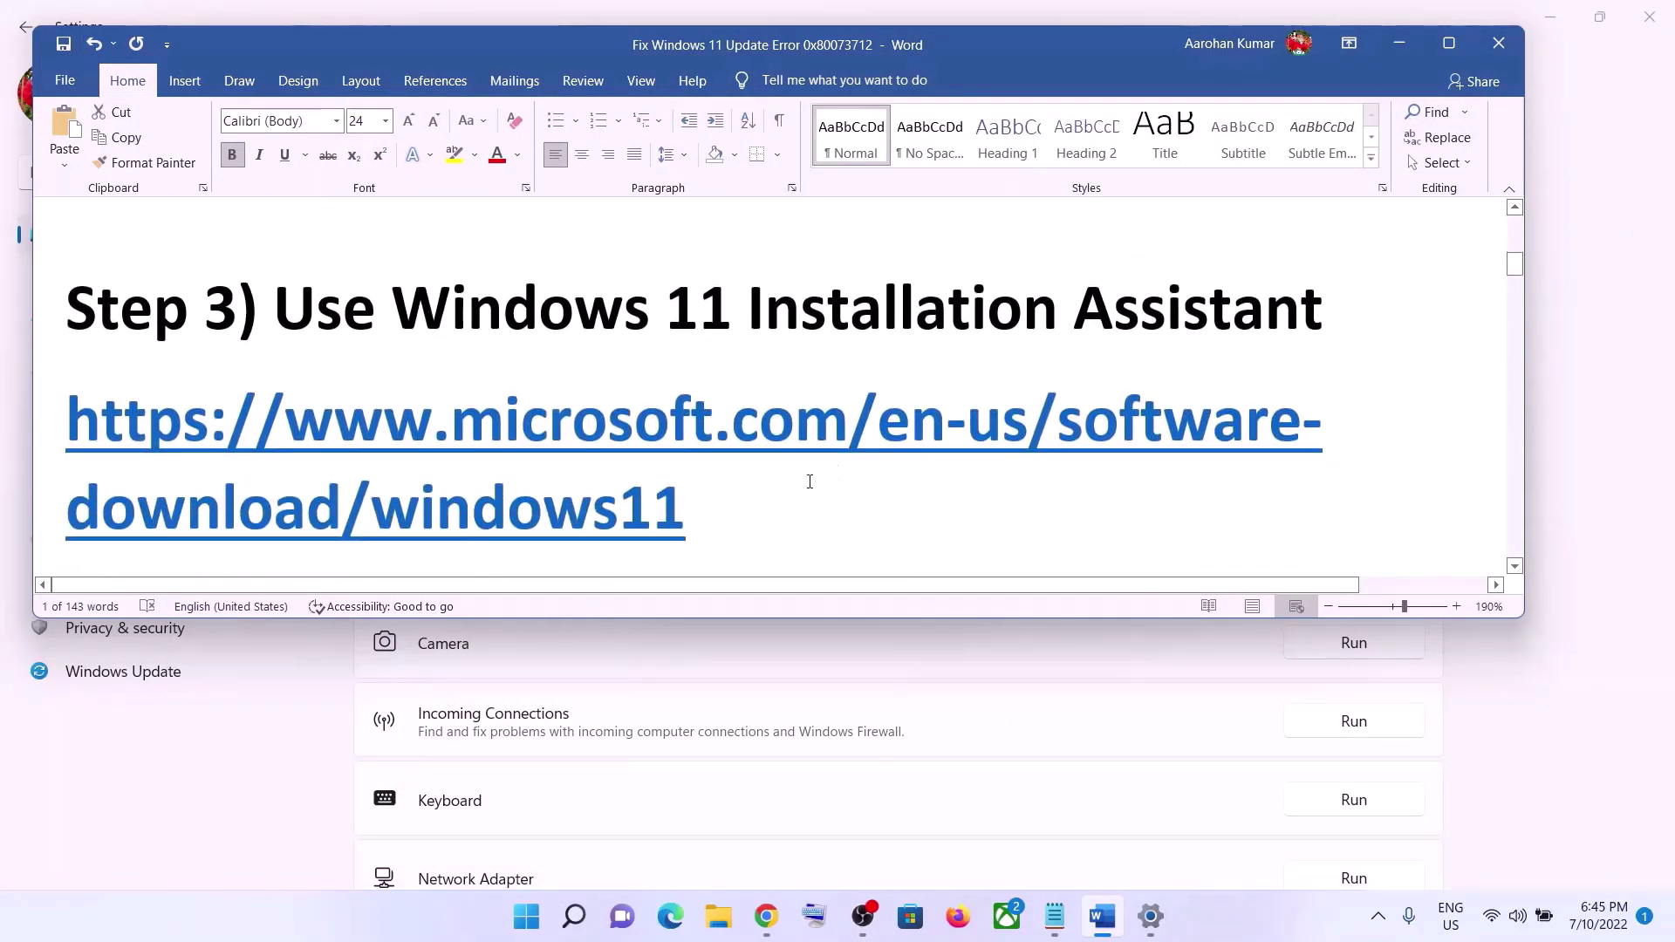
triple_click(730, 501)
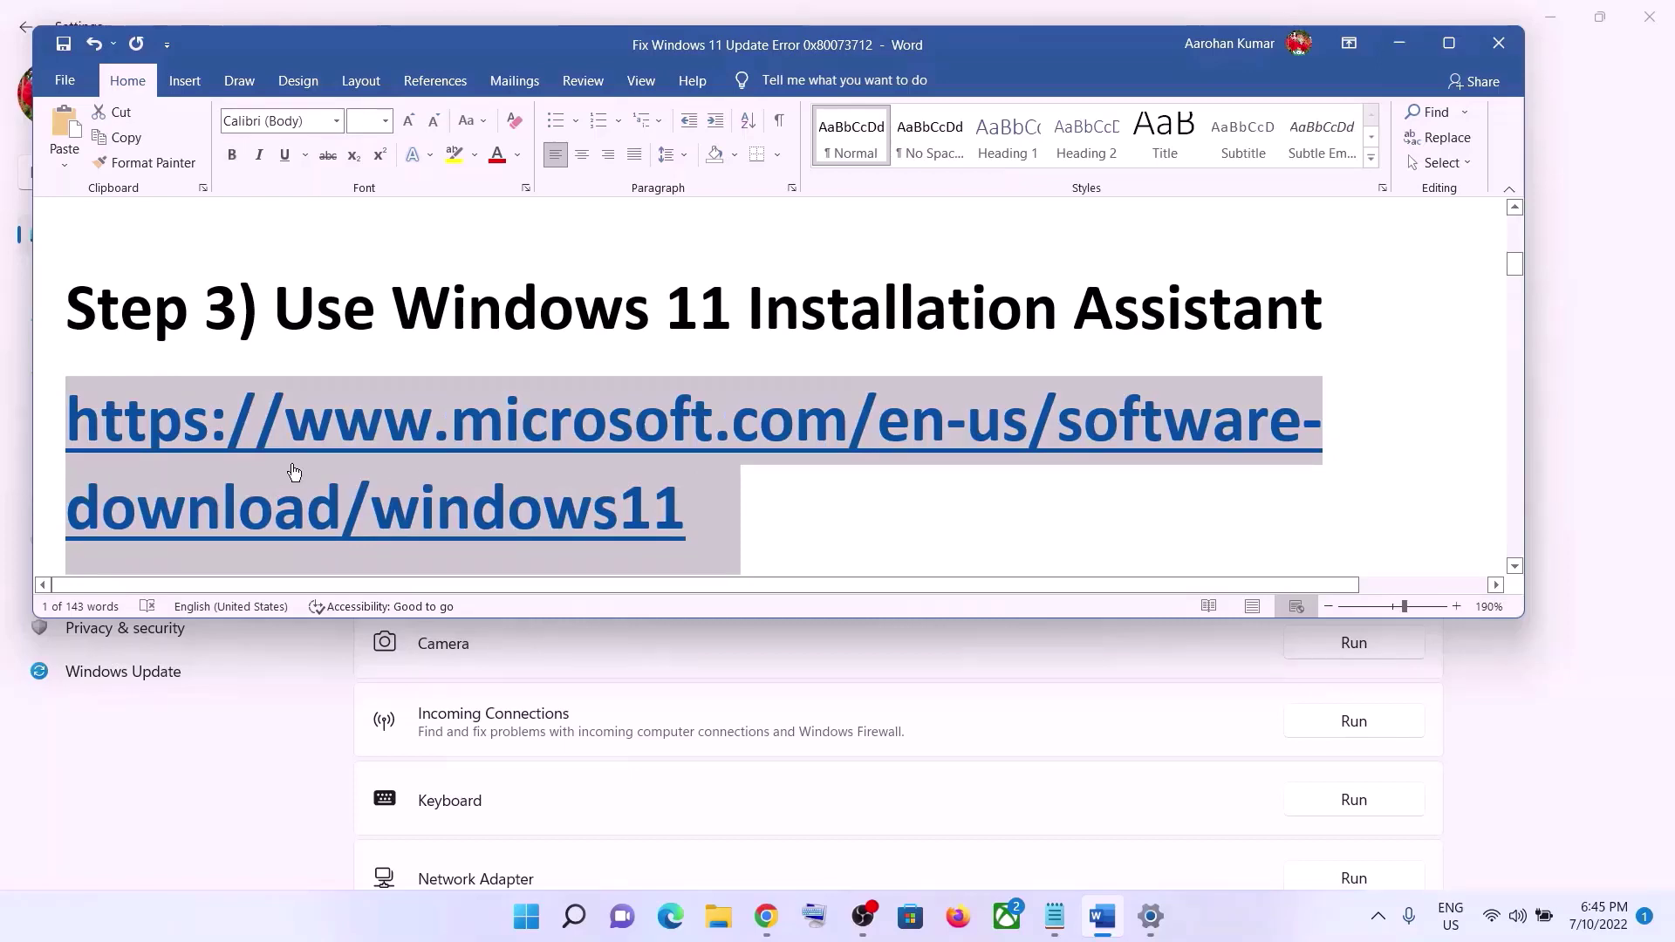
right_click(578, 464)
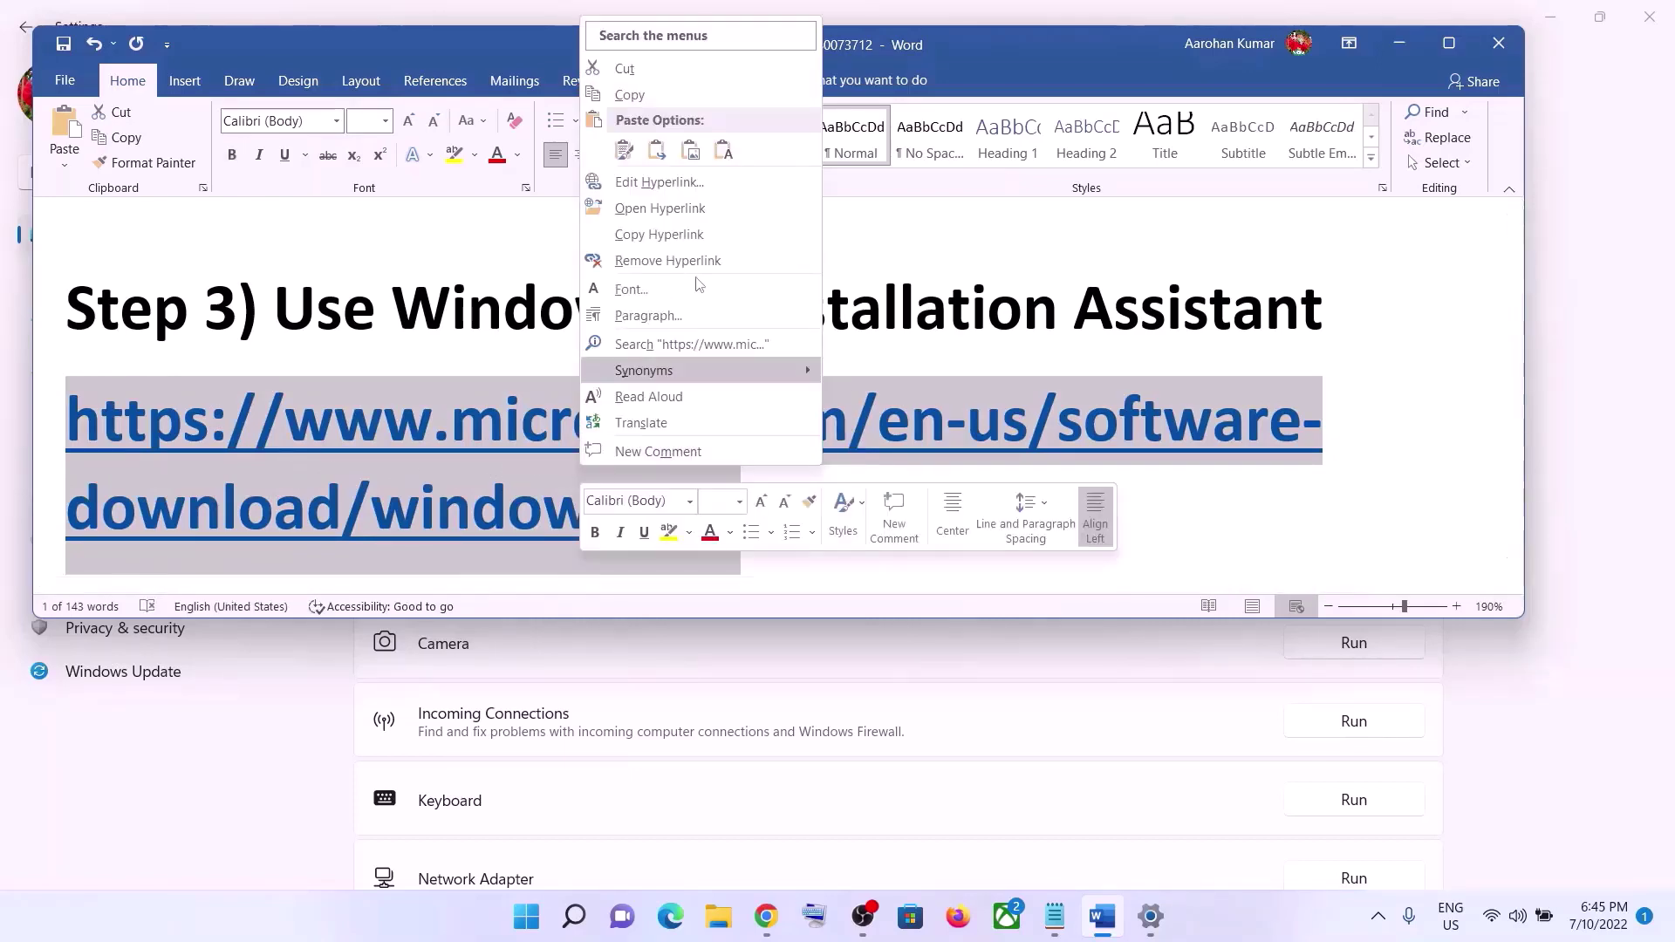
click(667, 98)
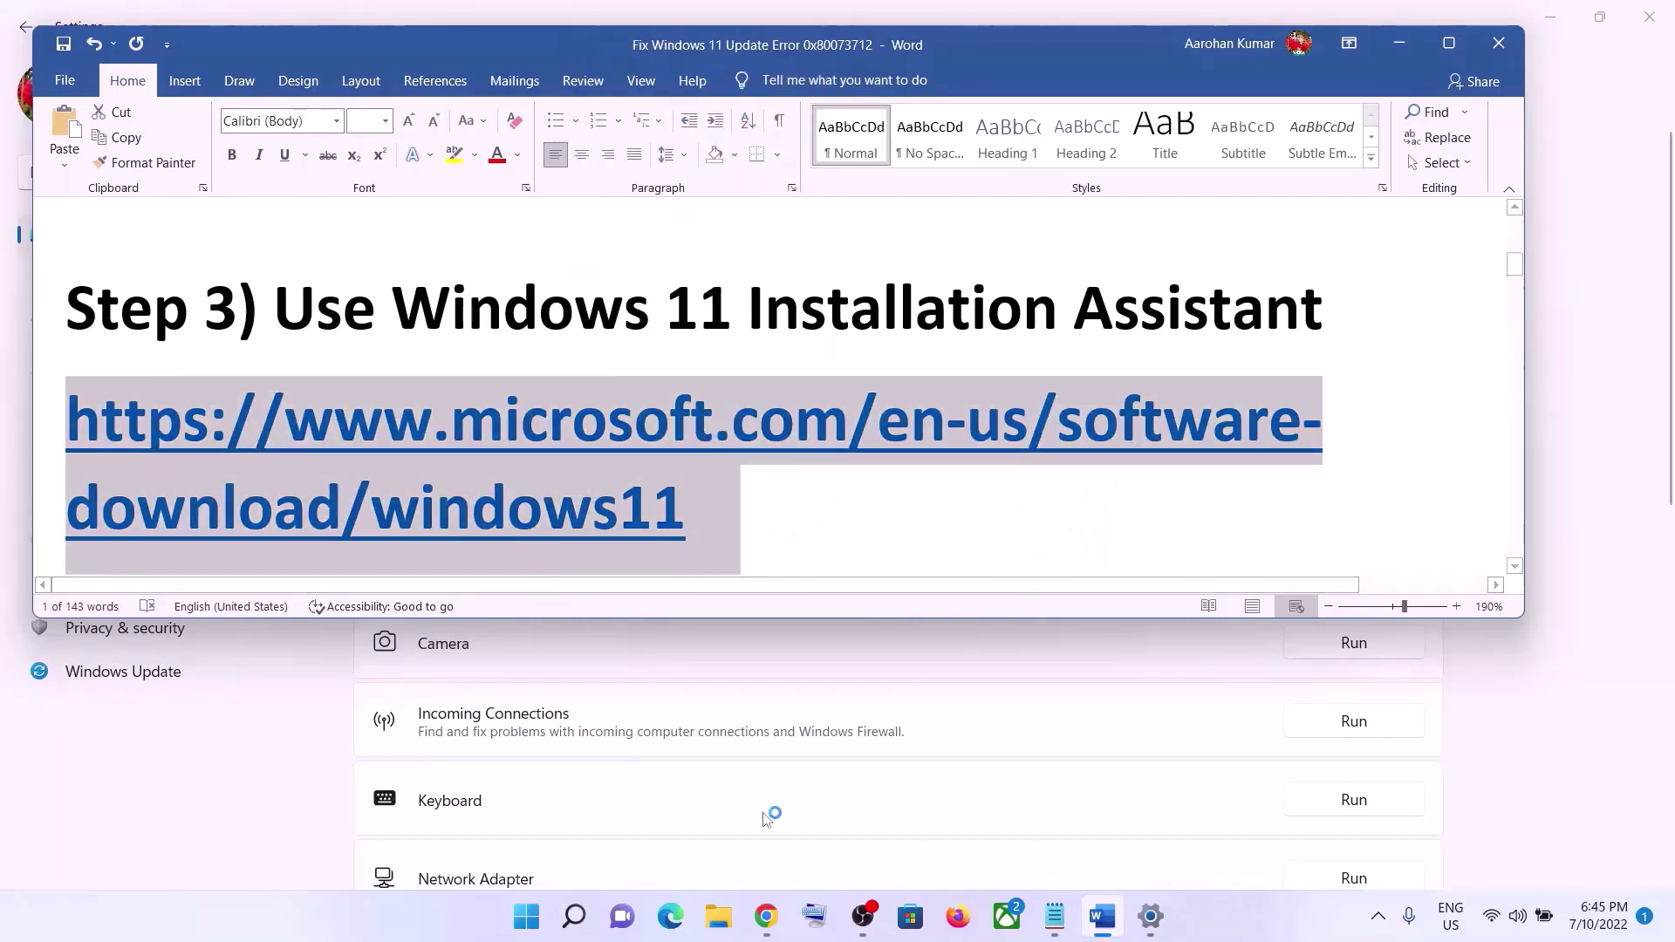
click(769, 919)
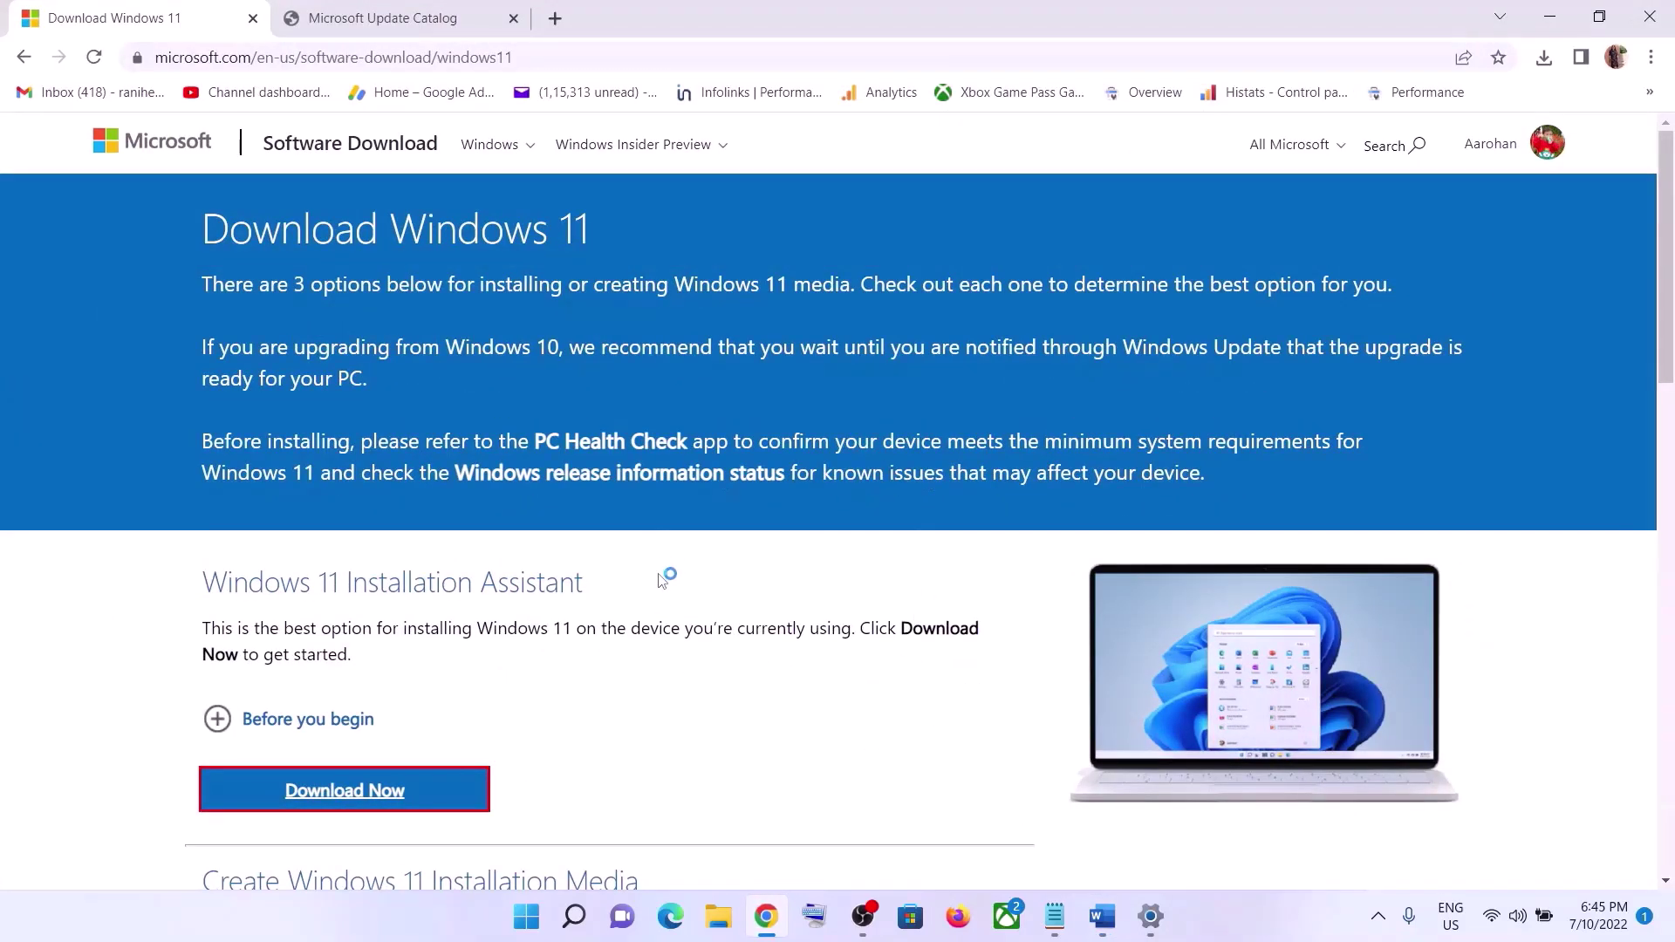
- Download and run the Windows 11 Installation Assistant, then dismiss its already-up-to-date message
scroll(659, 573, down, 1)
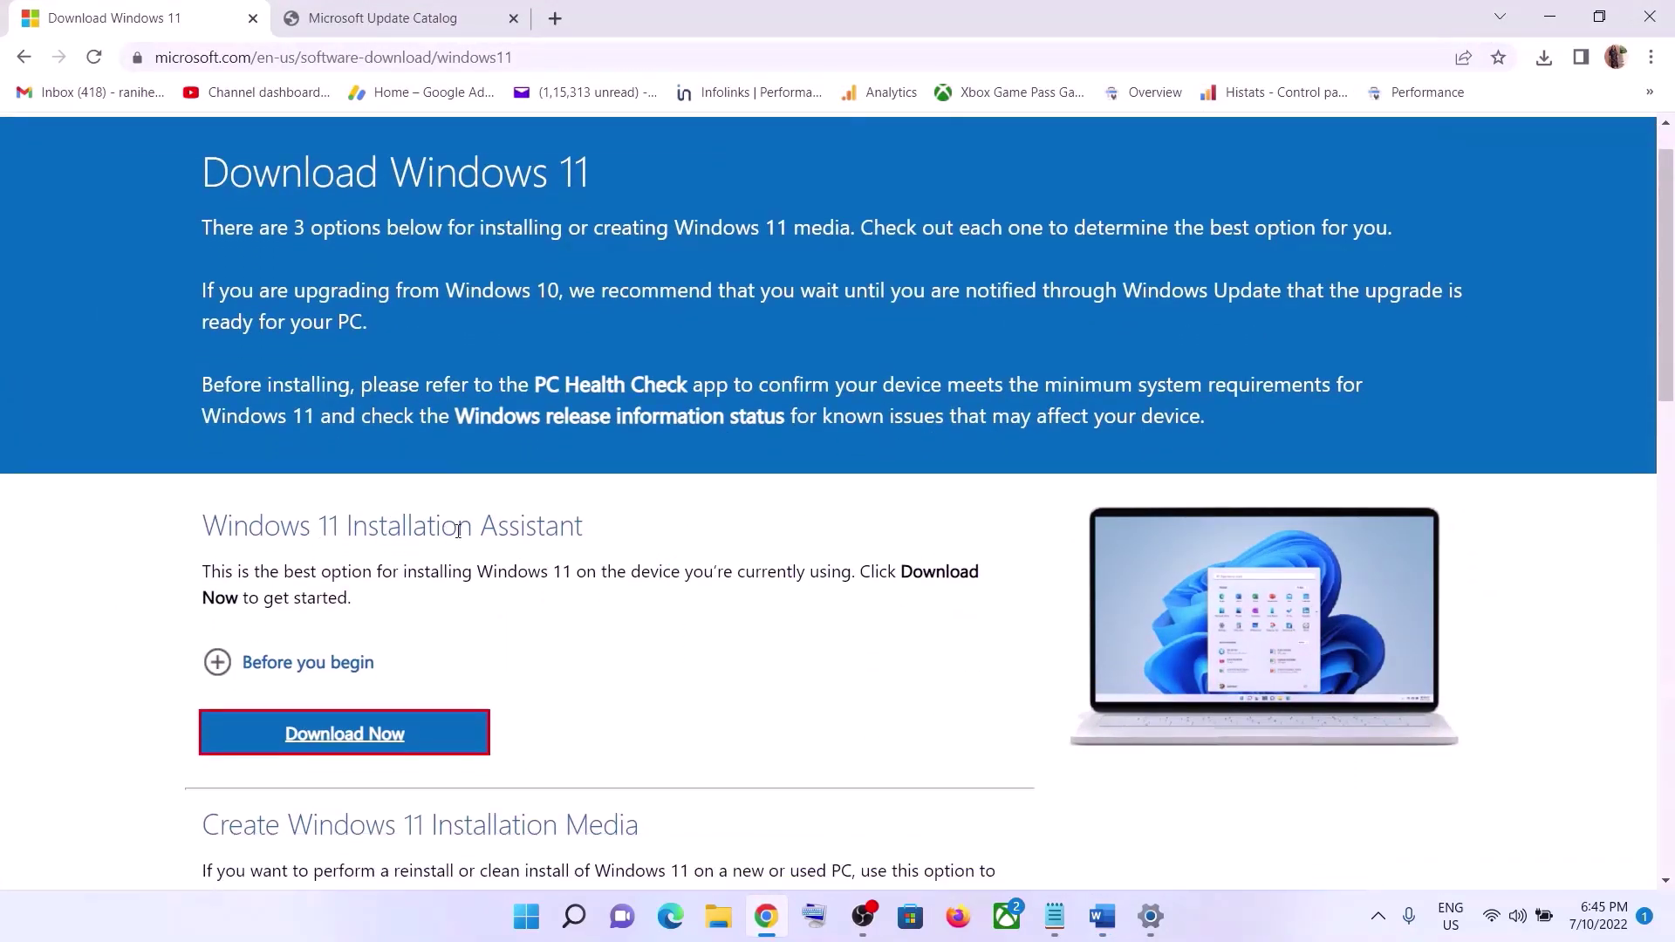
click(399, 736)
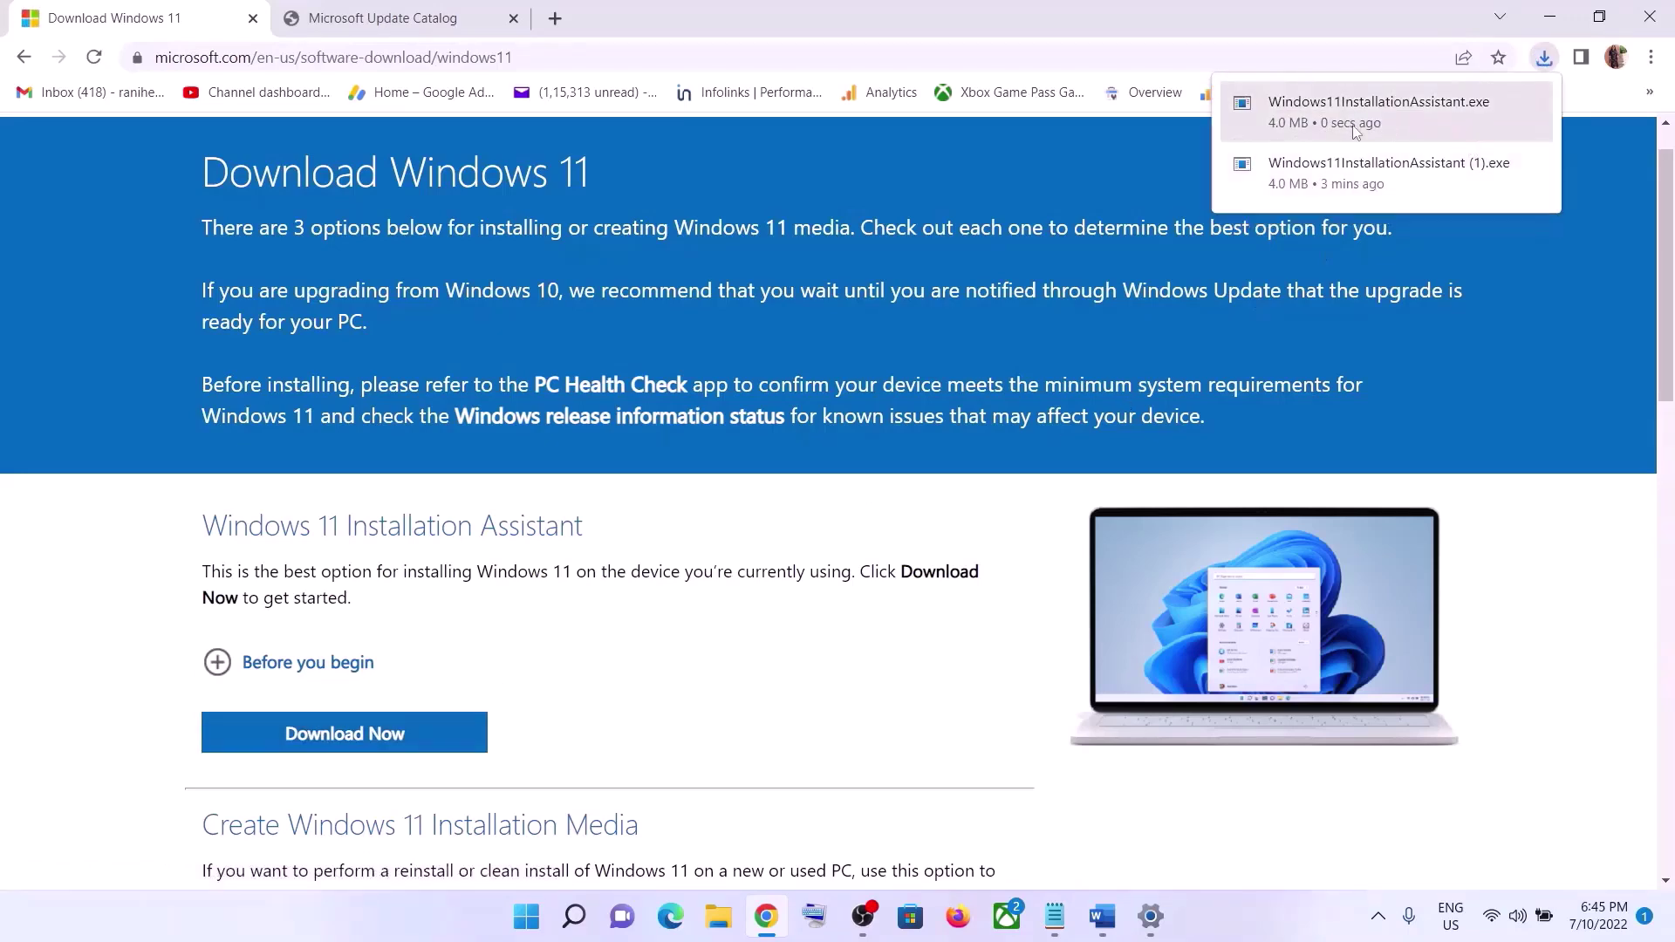
click(1352, 124)
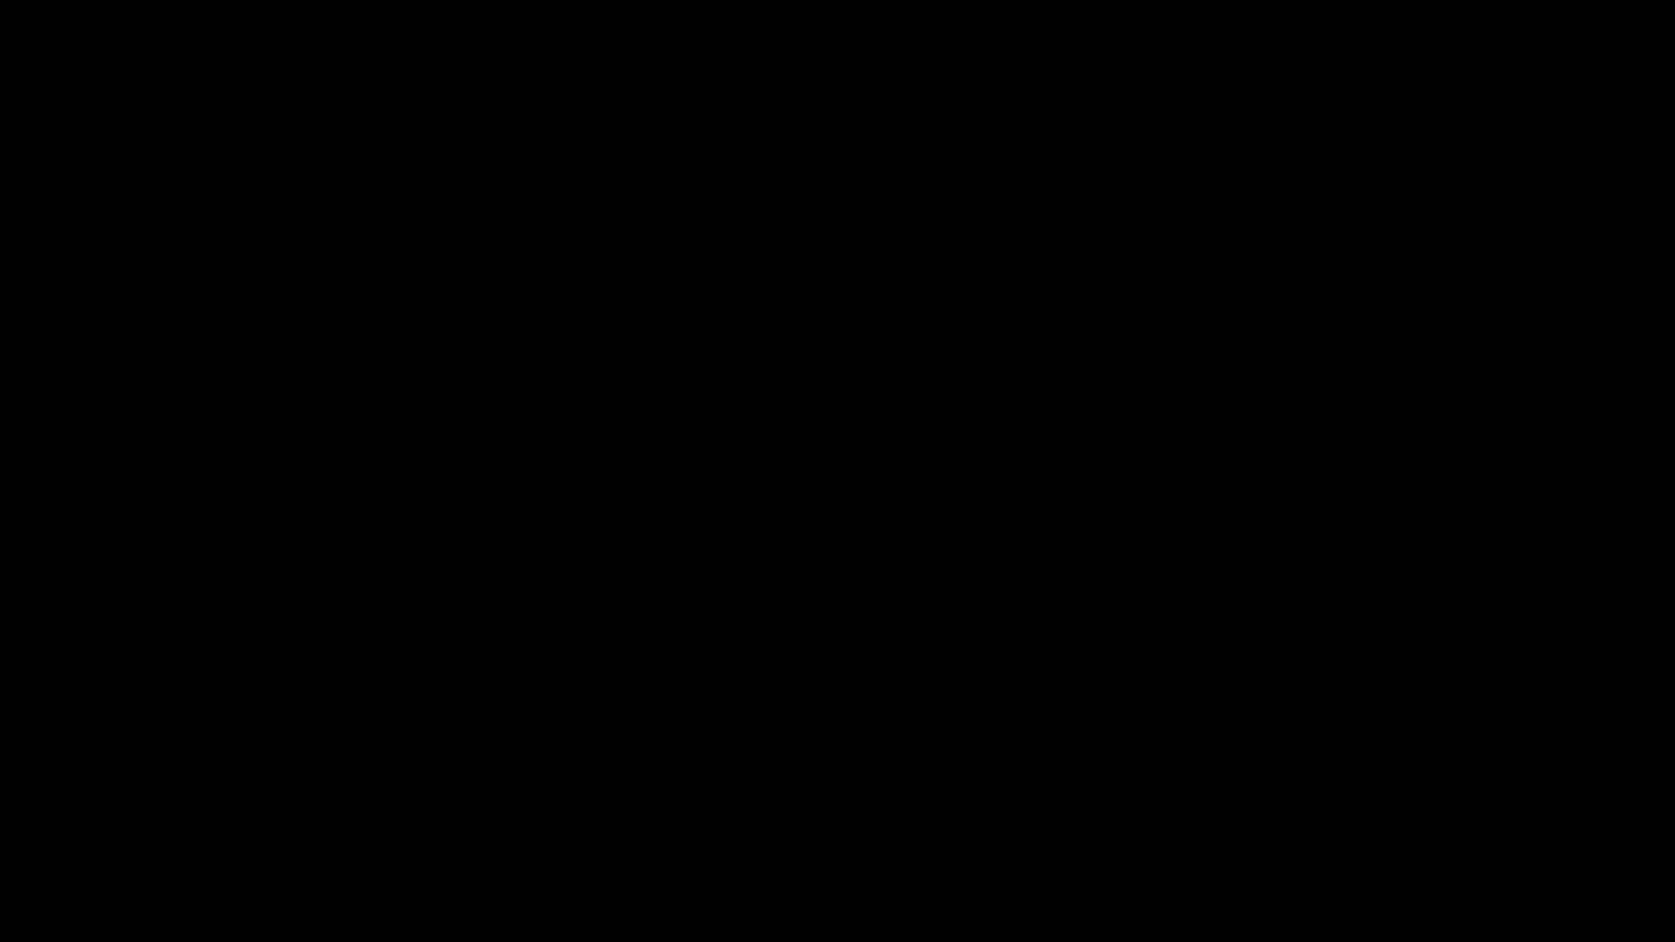
click(820, 522)
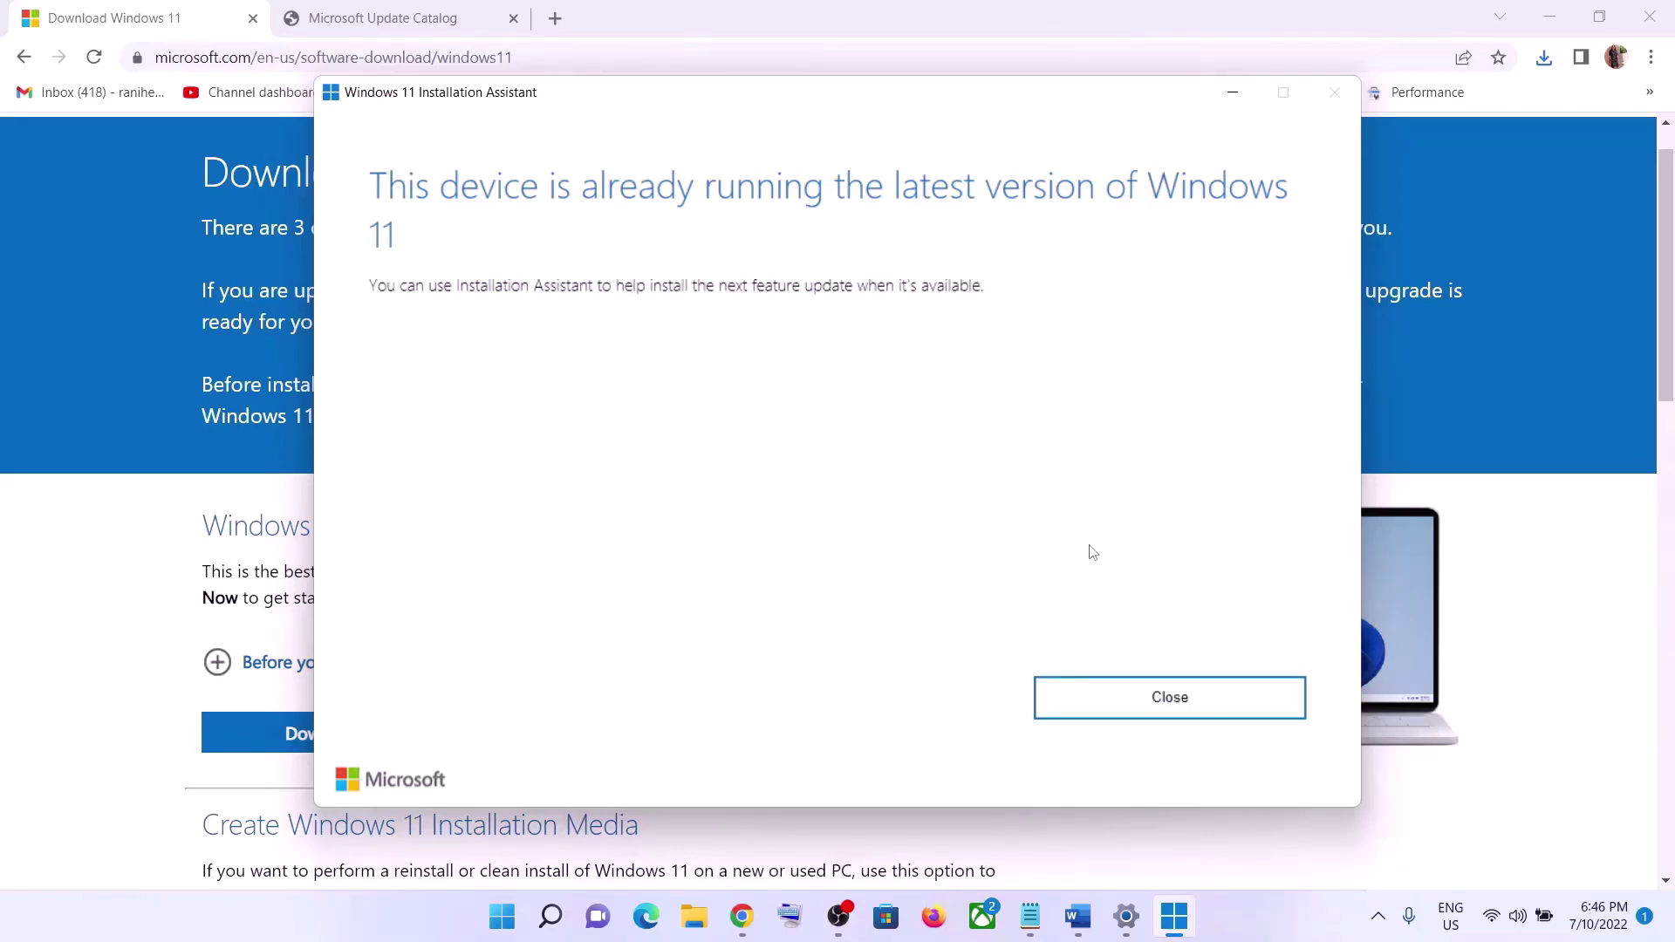
click(1177, 699)
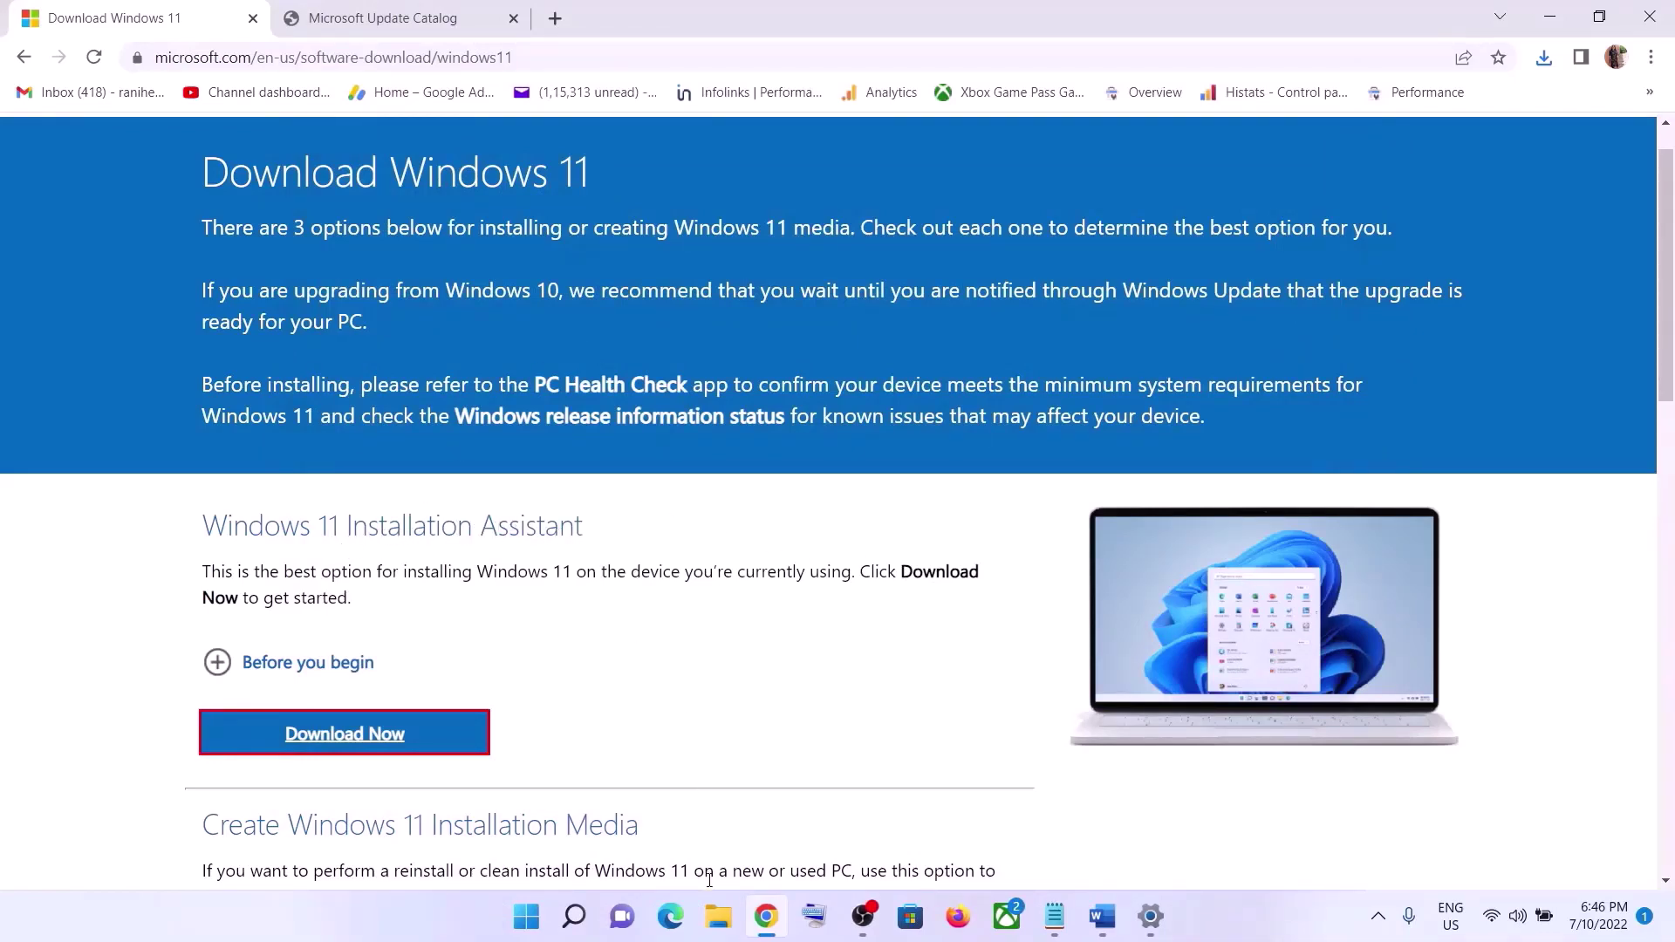
click(718, 916)
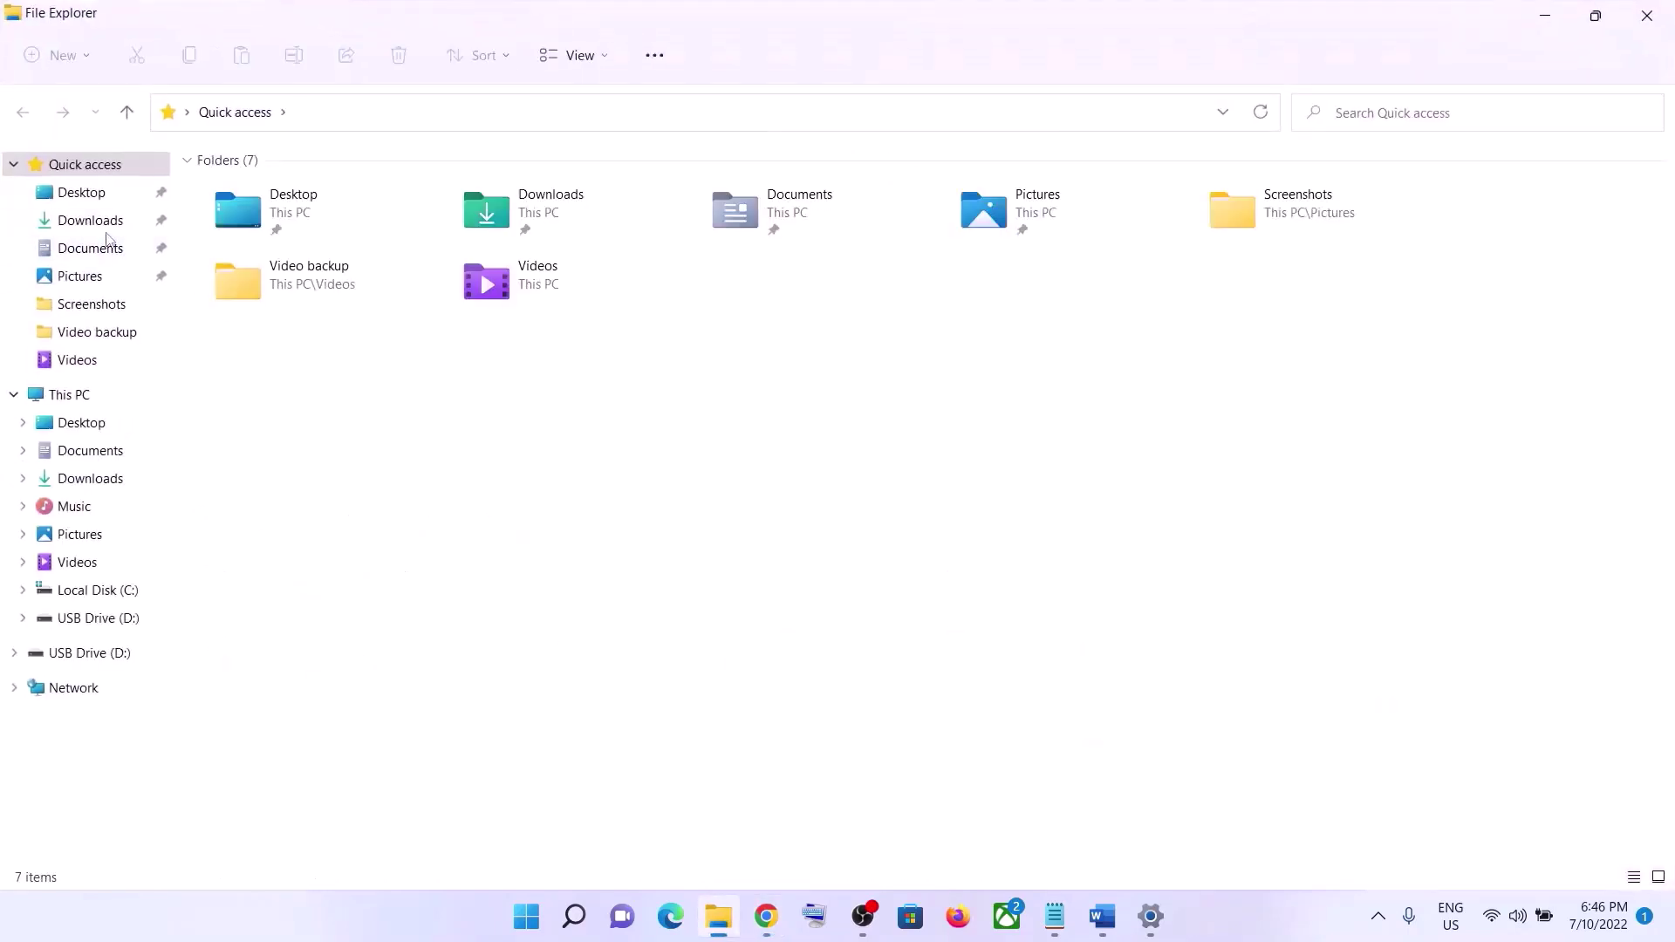
- Set the newer Windows11InstallationAssistant in Downloads to run in Windows 7 compatibility mode
click(96, 220)
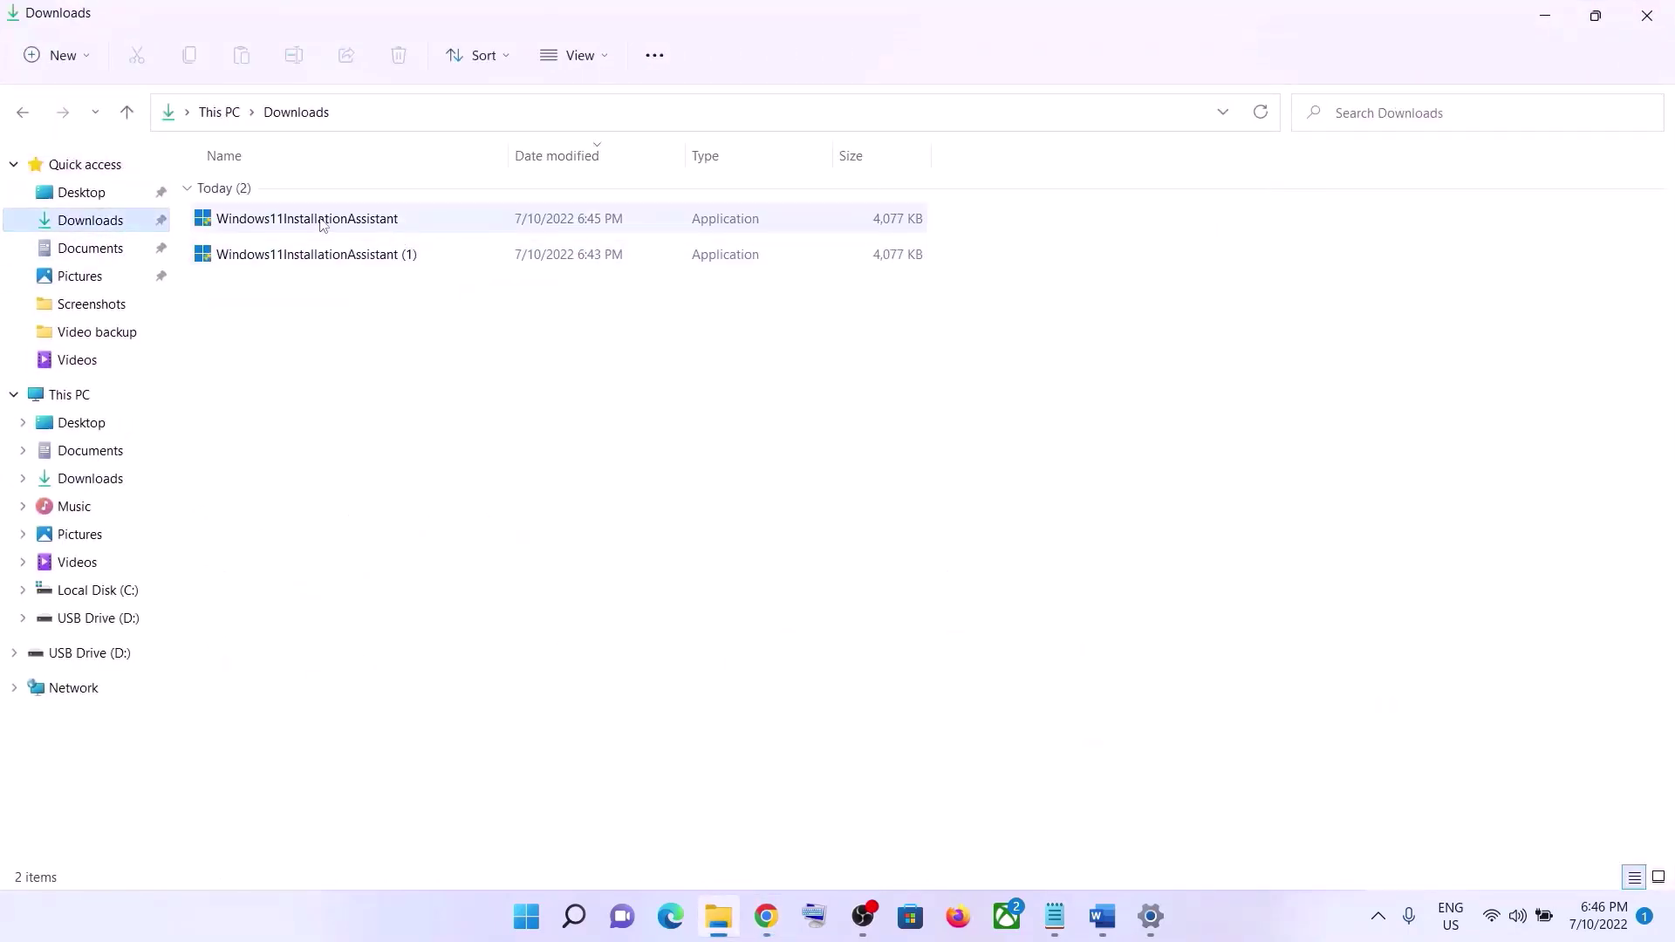
click(320, 223)
right_click(321, 224)
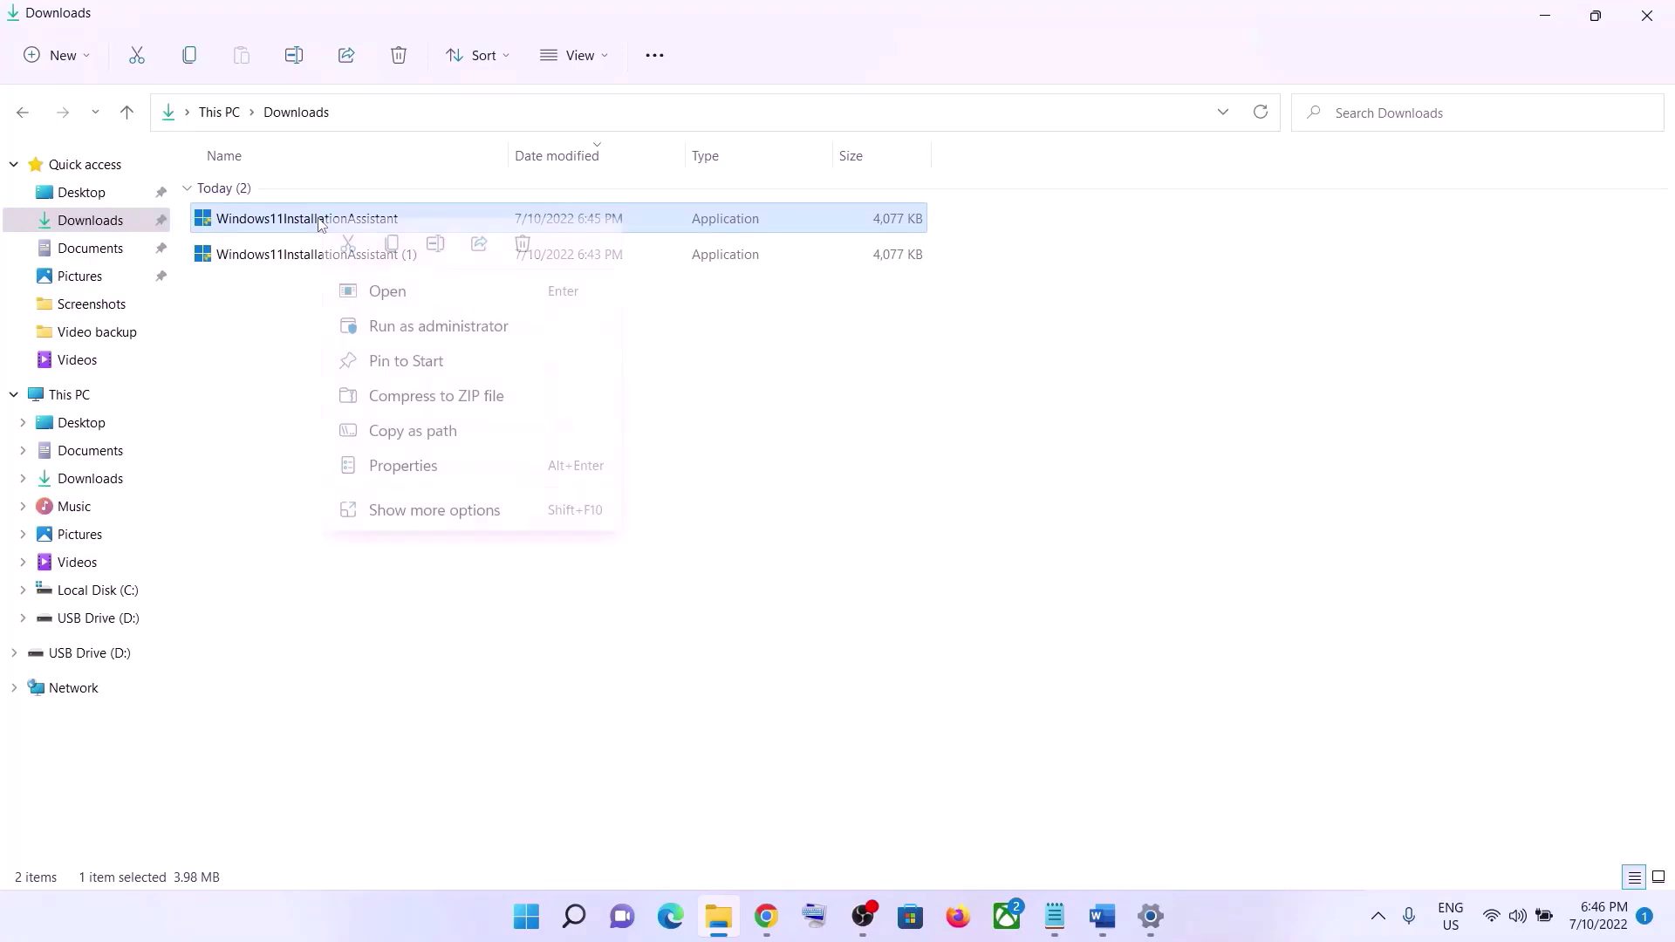
click(410, 469)
click(561, 295)
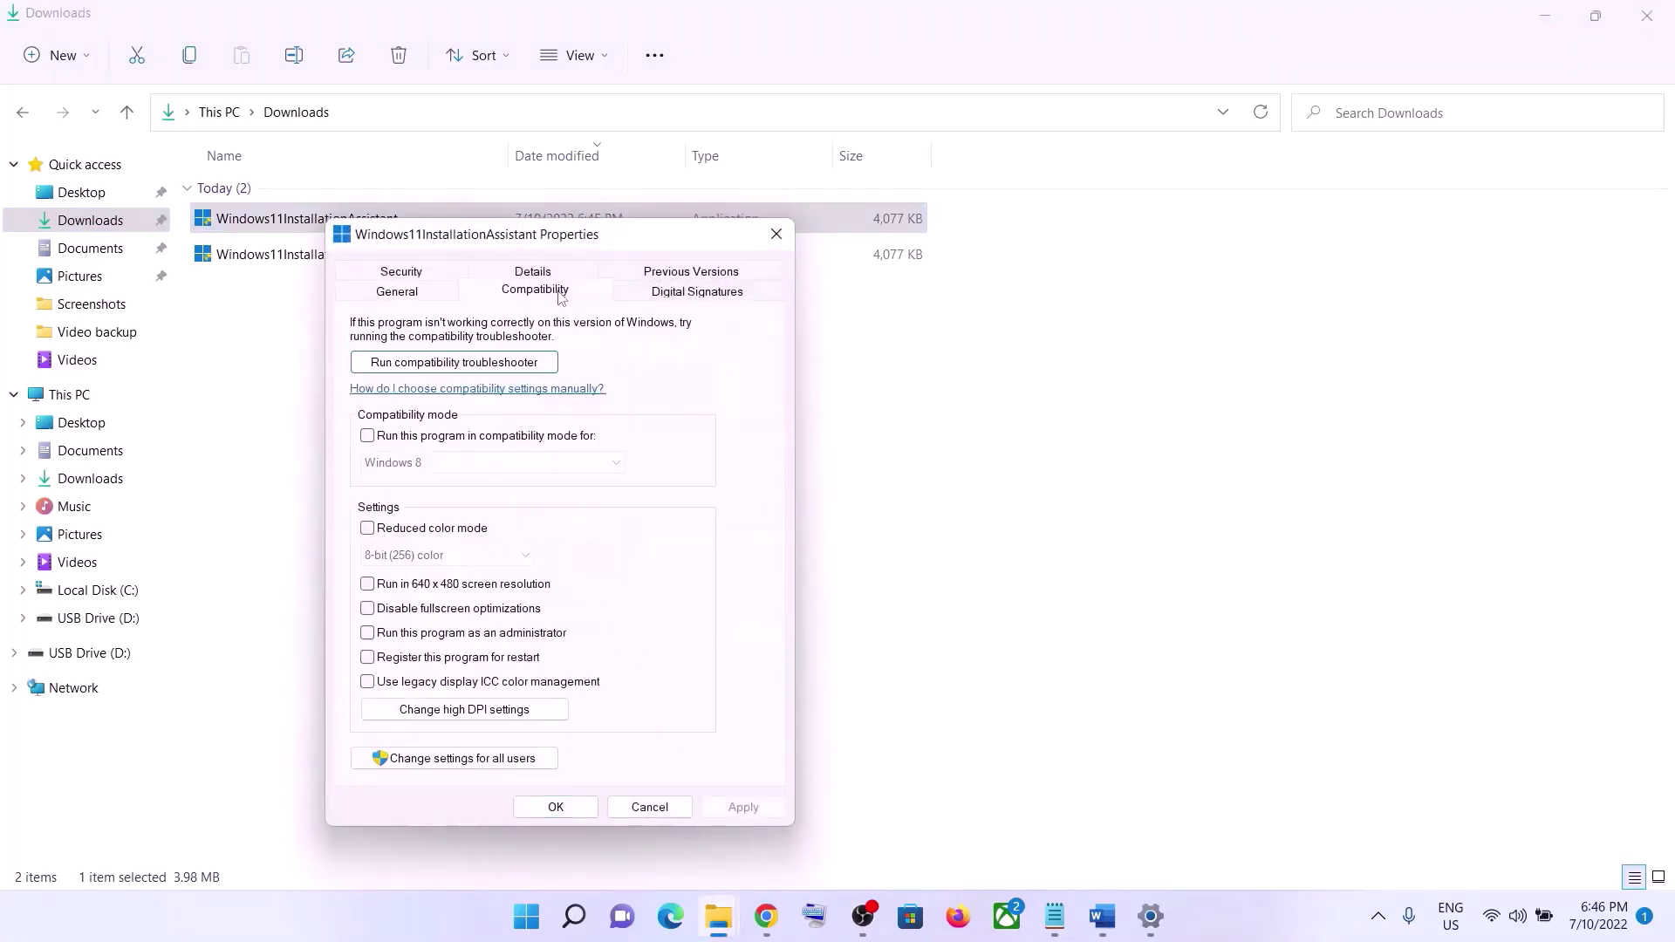
click(367, 436)
click(567, 463)
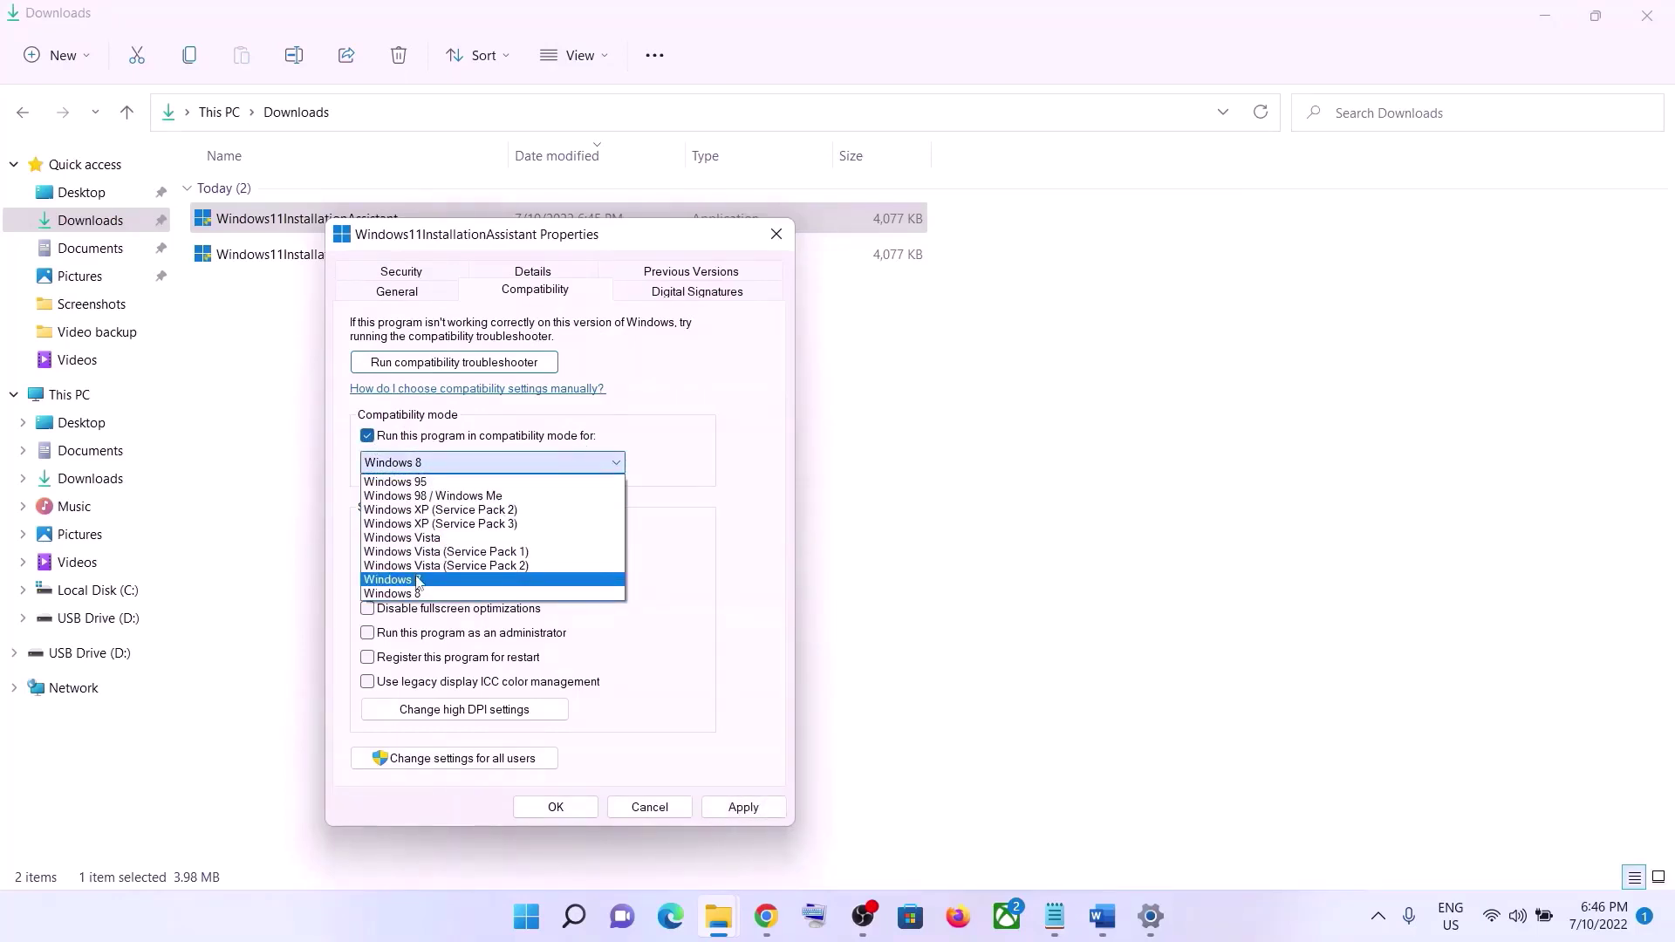
click(417, 579)
click(741, 807)
click(556, 807)
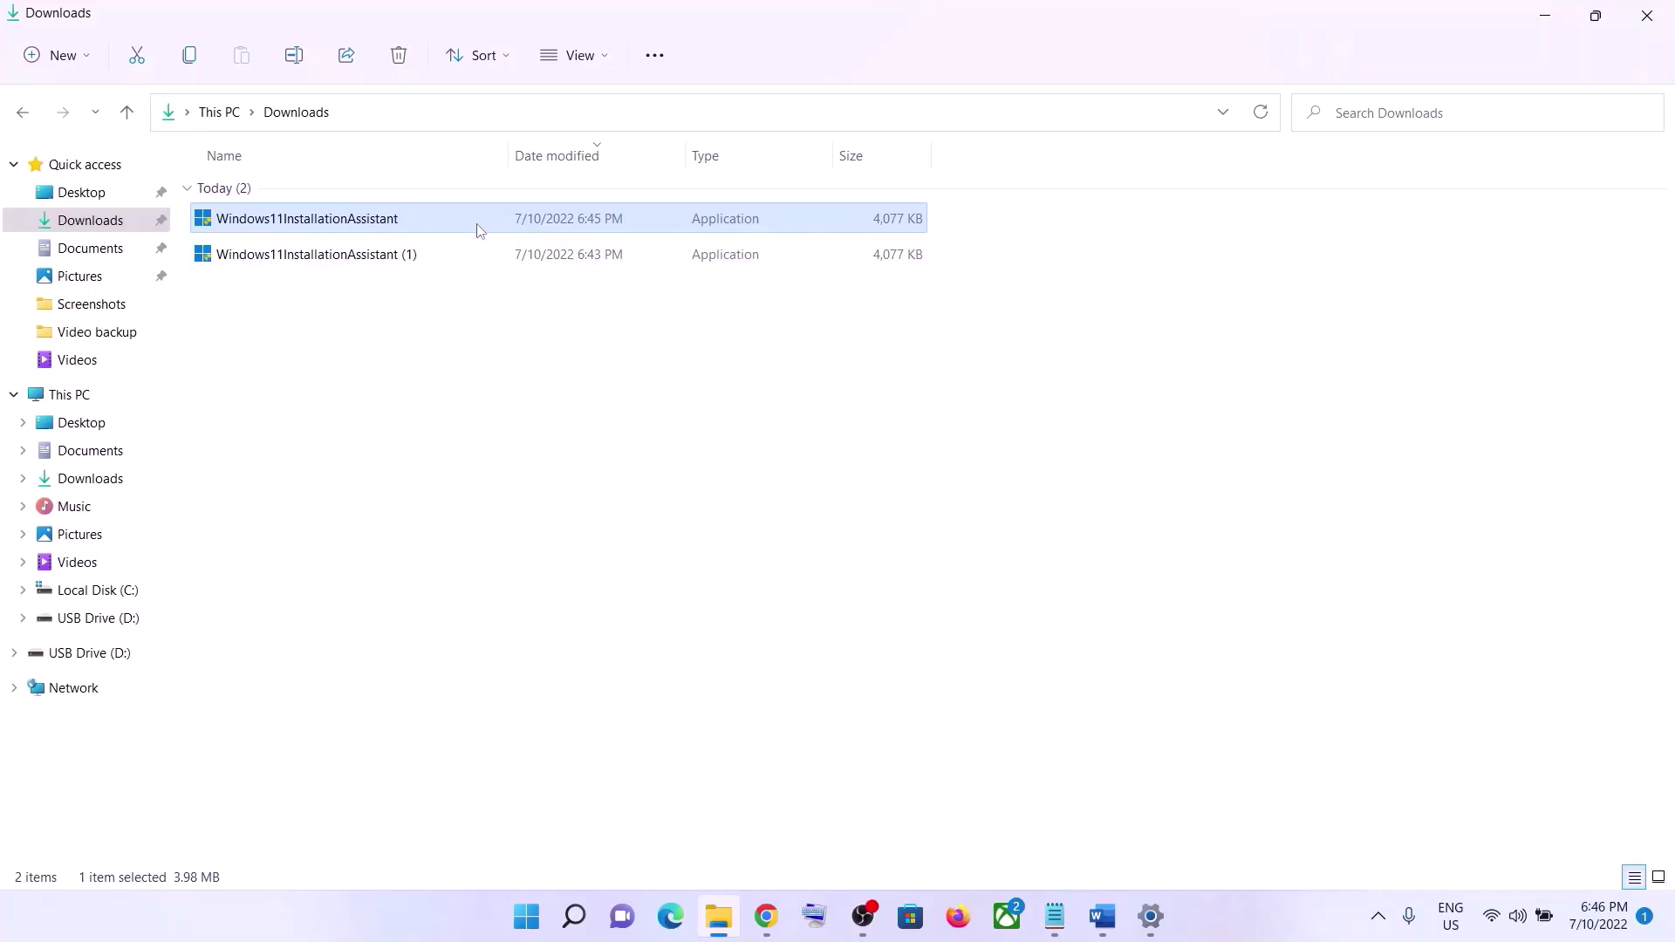
click(1563, 28)
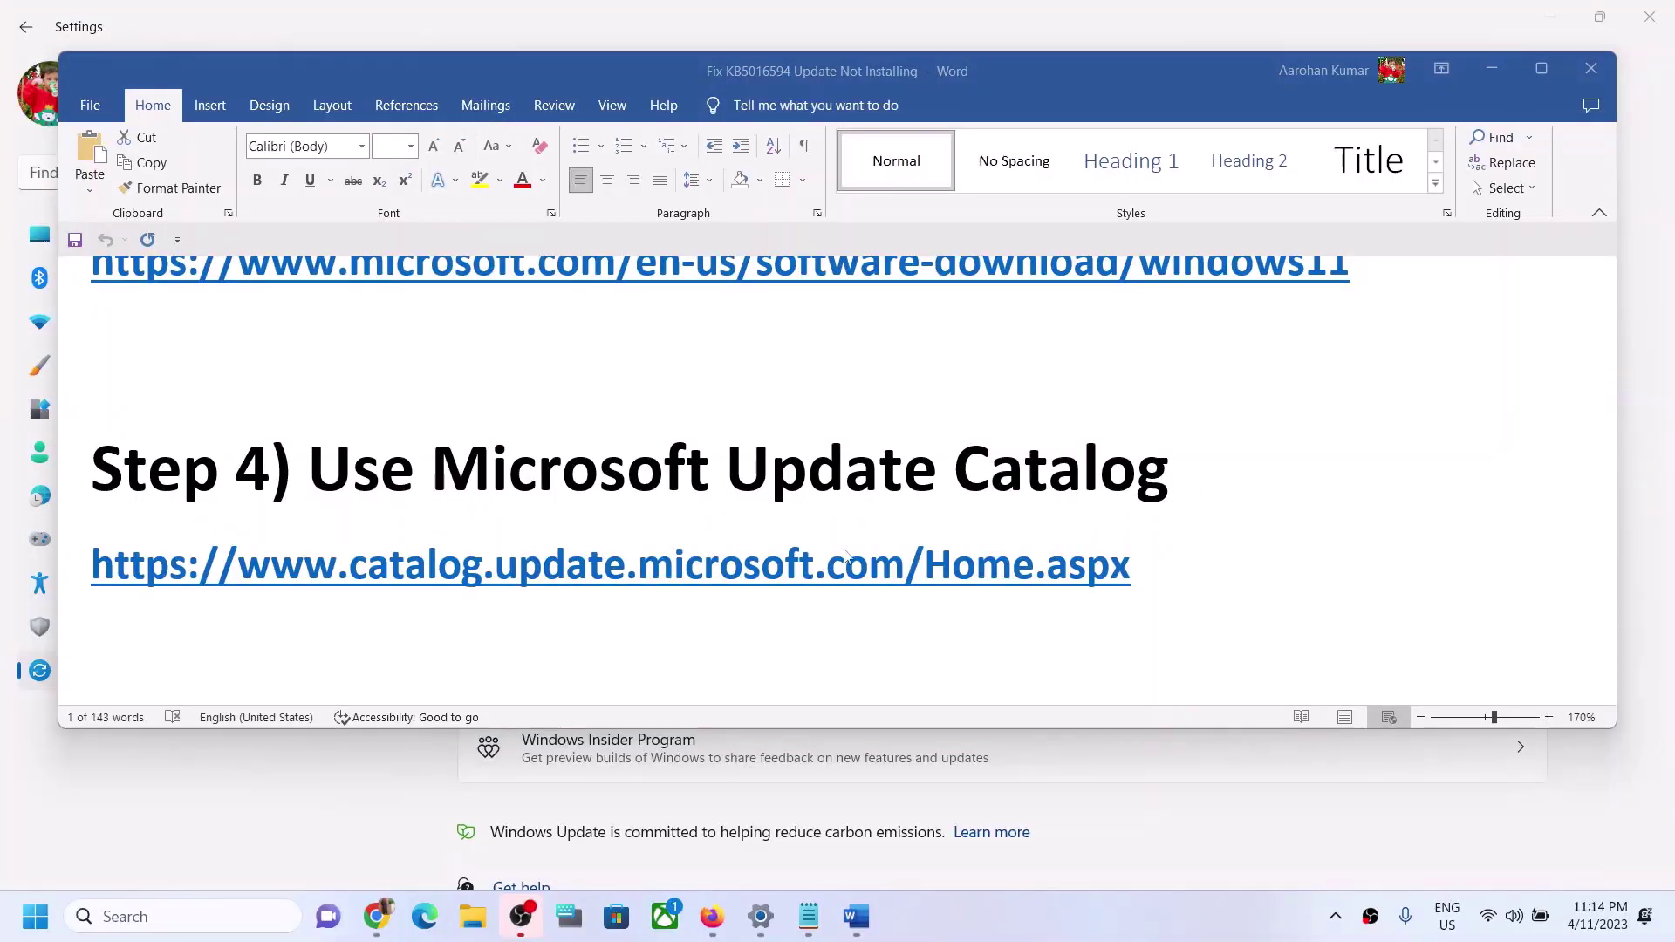
- Follow the guide's Step 4 Microsoft Update Catalog link into Chrome
double_click(802, 571)
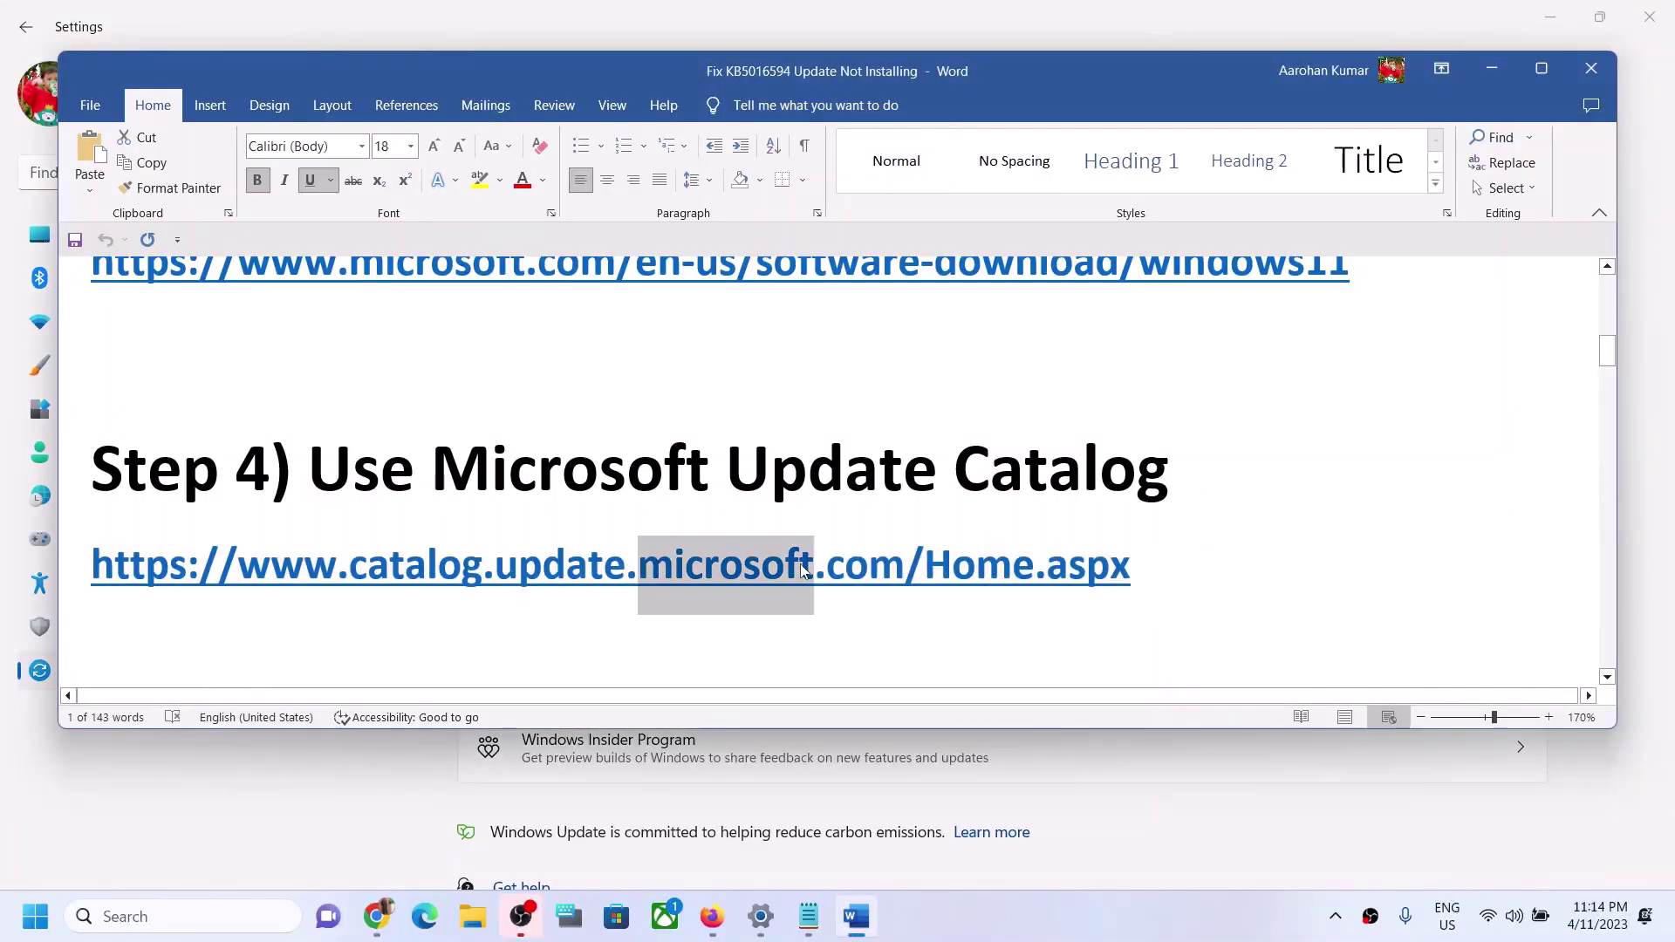
triple_click(802, 571)
ctrl+click(802, 572)
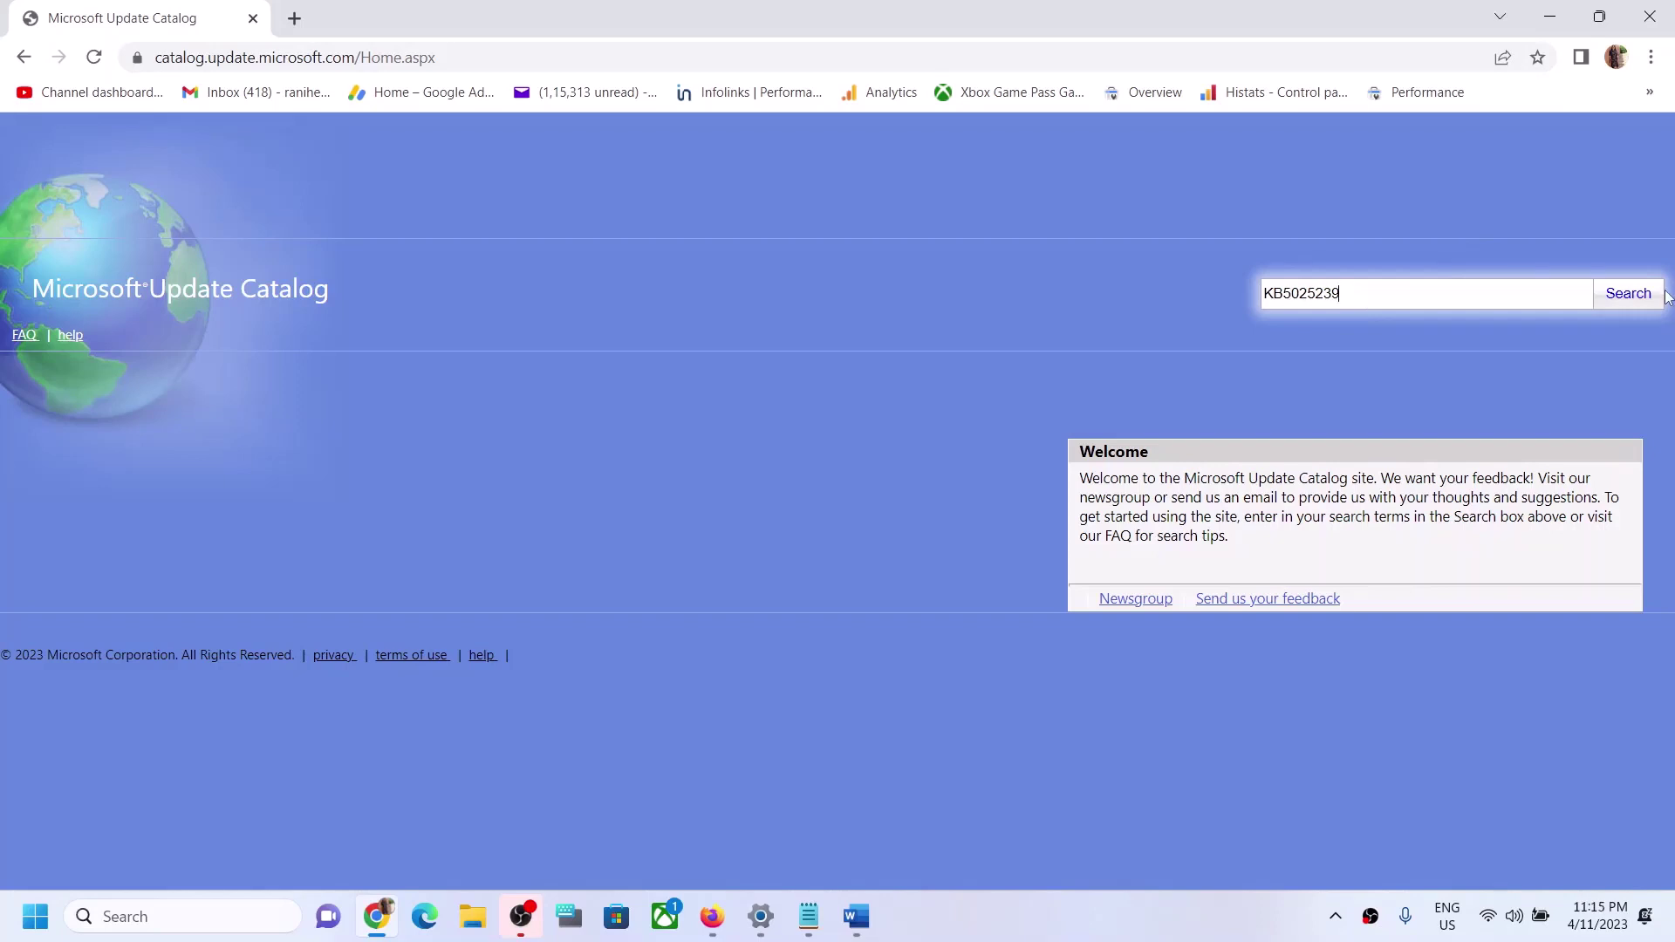
- Search the catalog for KB5025239 and download the x64 Windows 11 22H2 .msu update
click(1646, 310)
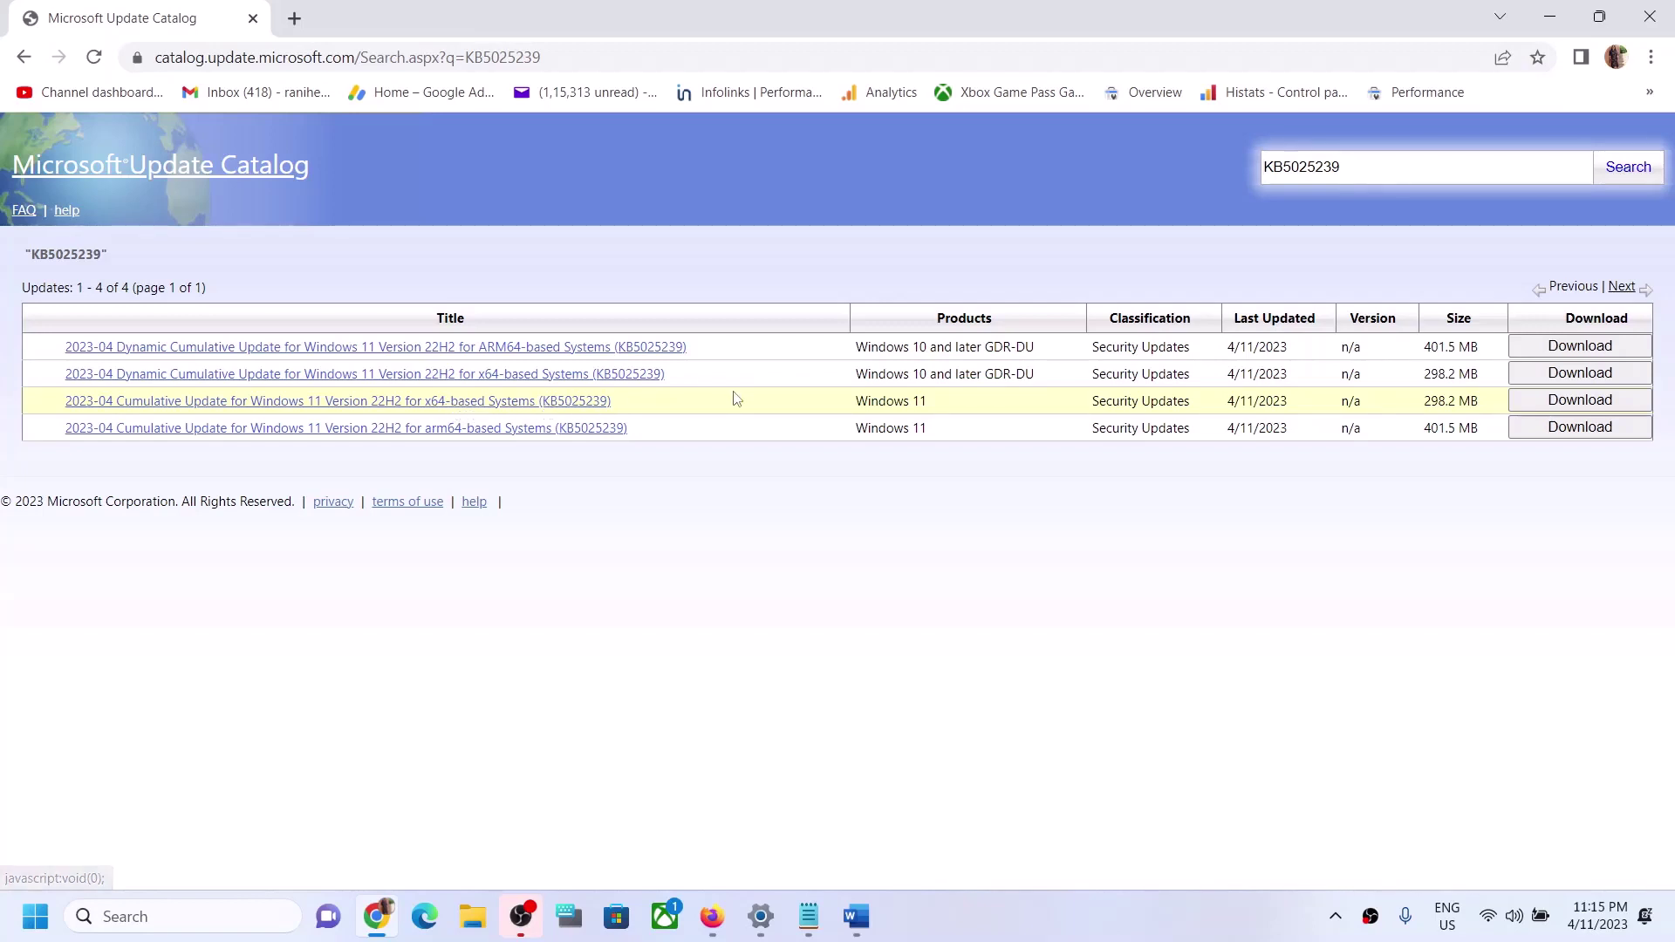
click(1527, 405)
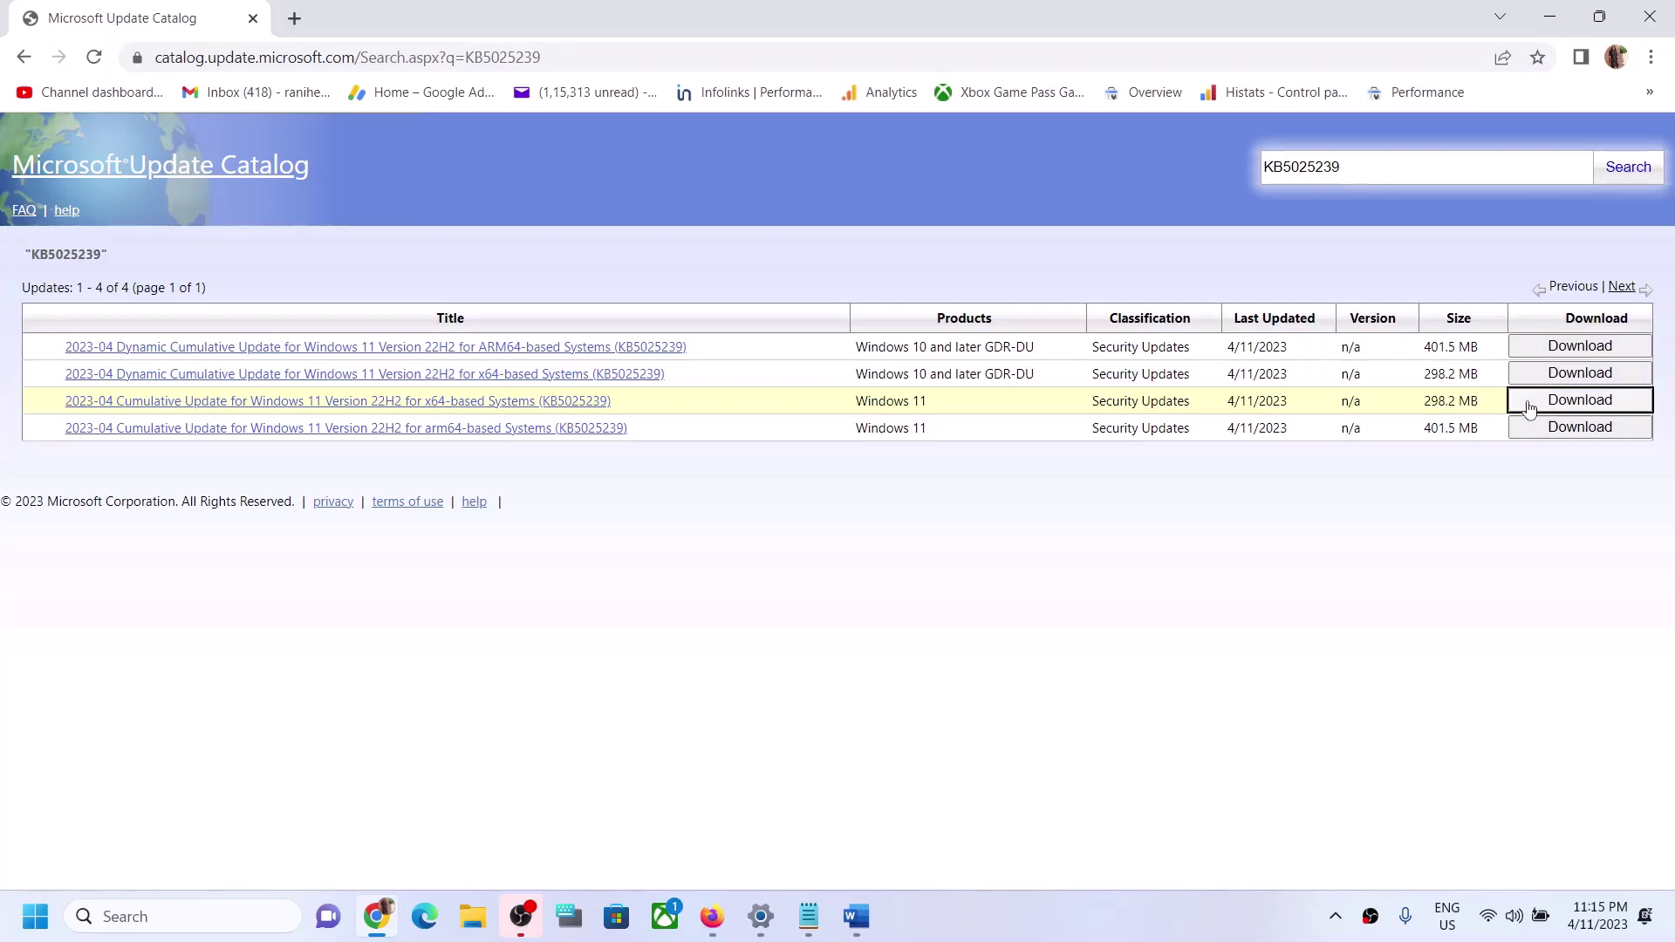
drag(488, 21, 791, 147)
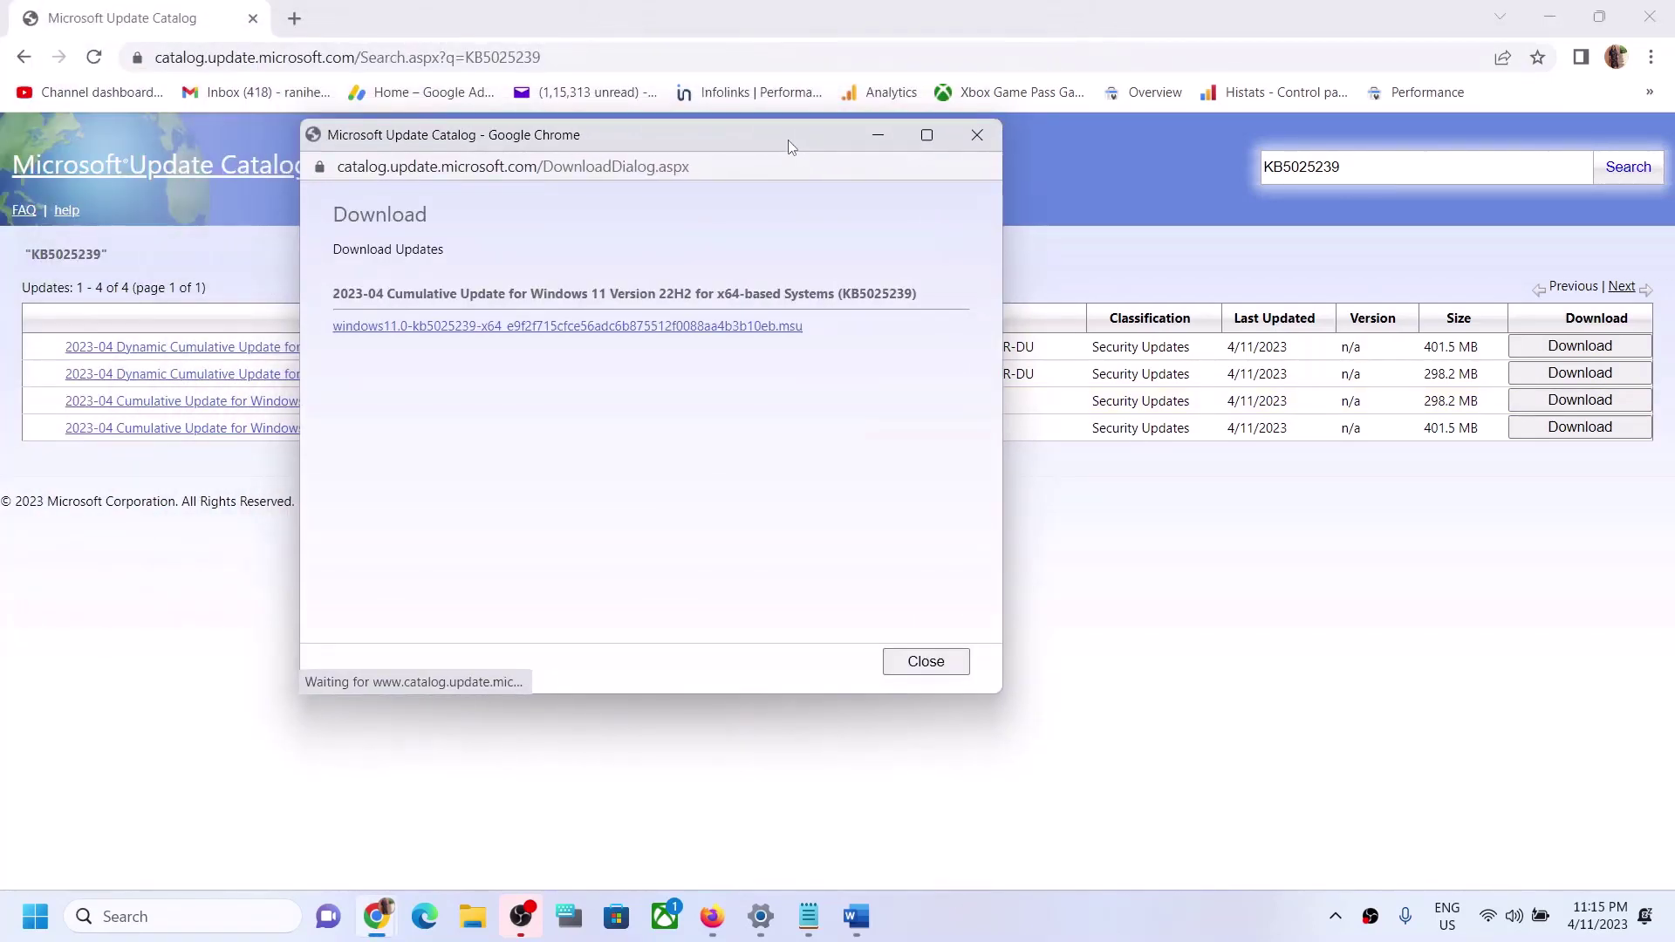
click(614, 336)
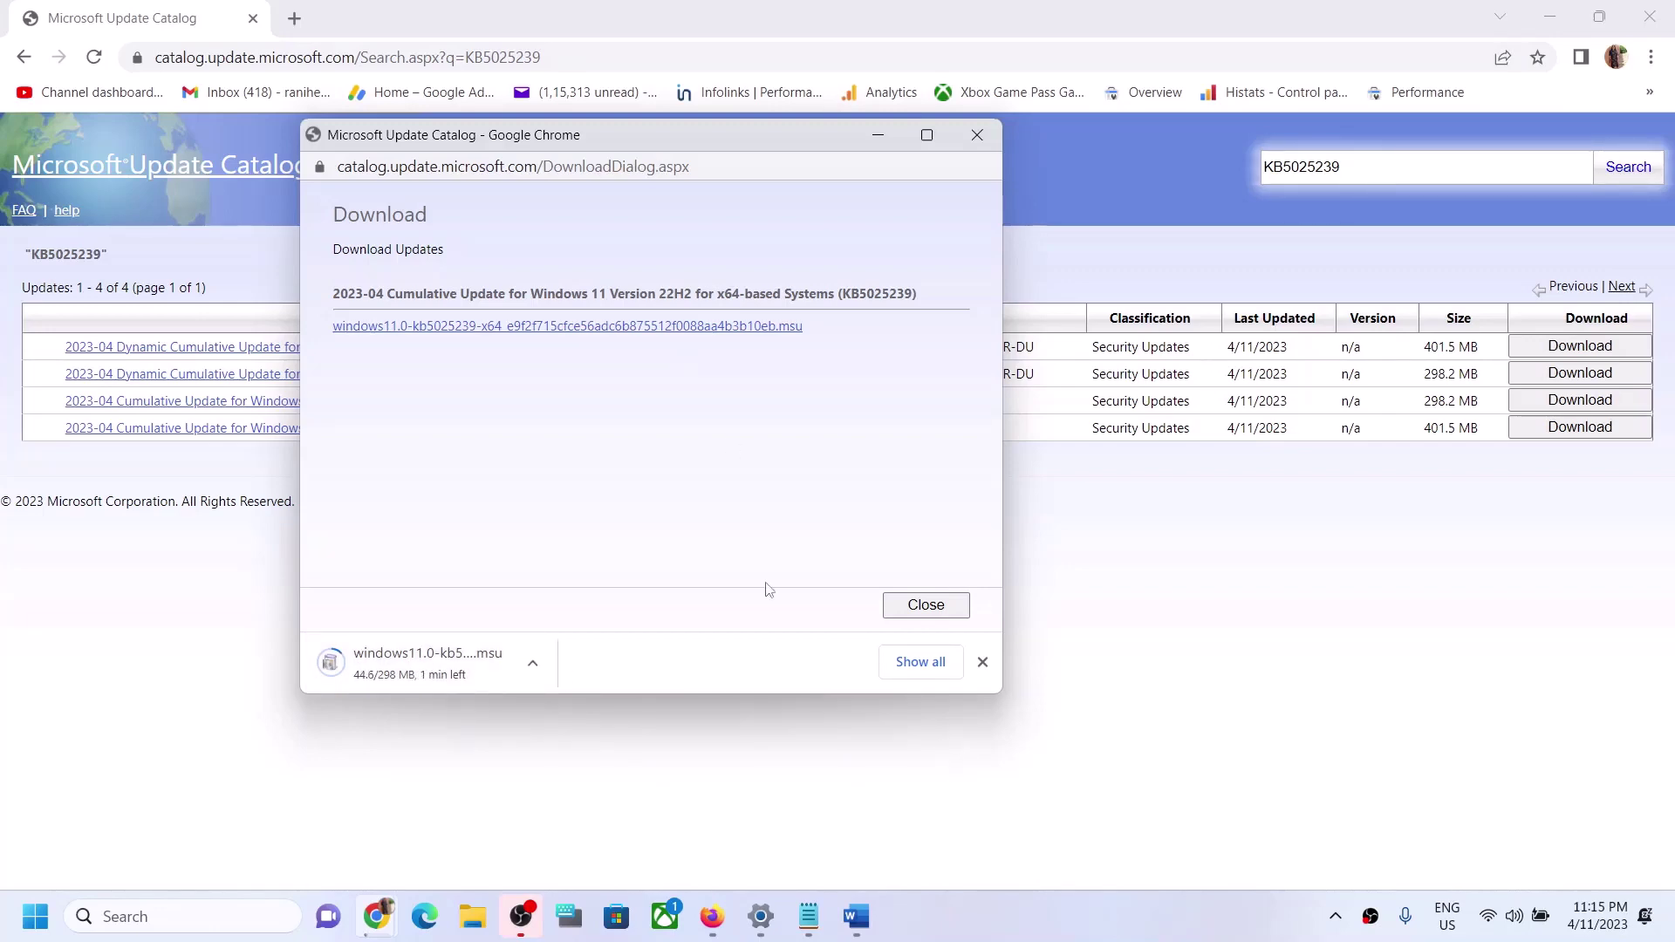
click(967, 927)
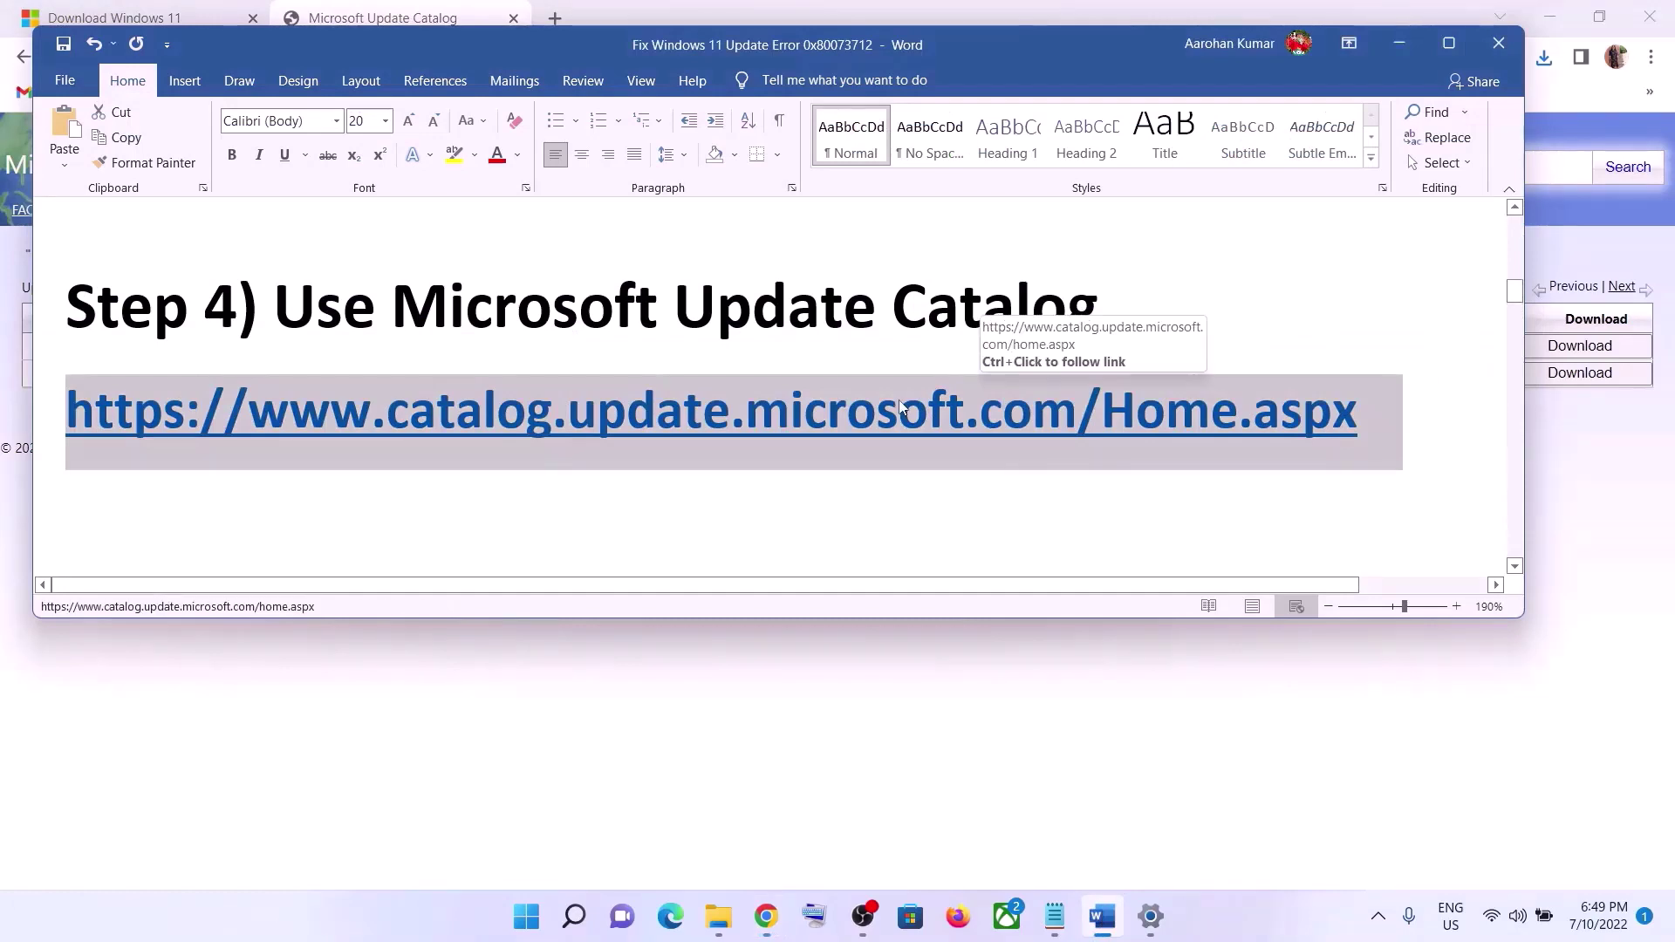
- Copy the Step 5 commands from SC config trustedinstaller start=auto to net start appidsvc, then search for Notepad
scroll(901, 407, down, 5)
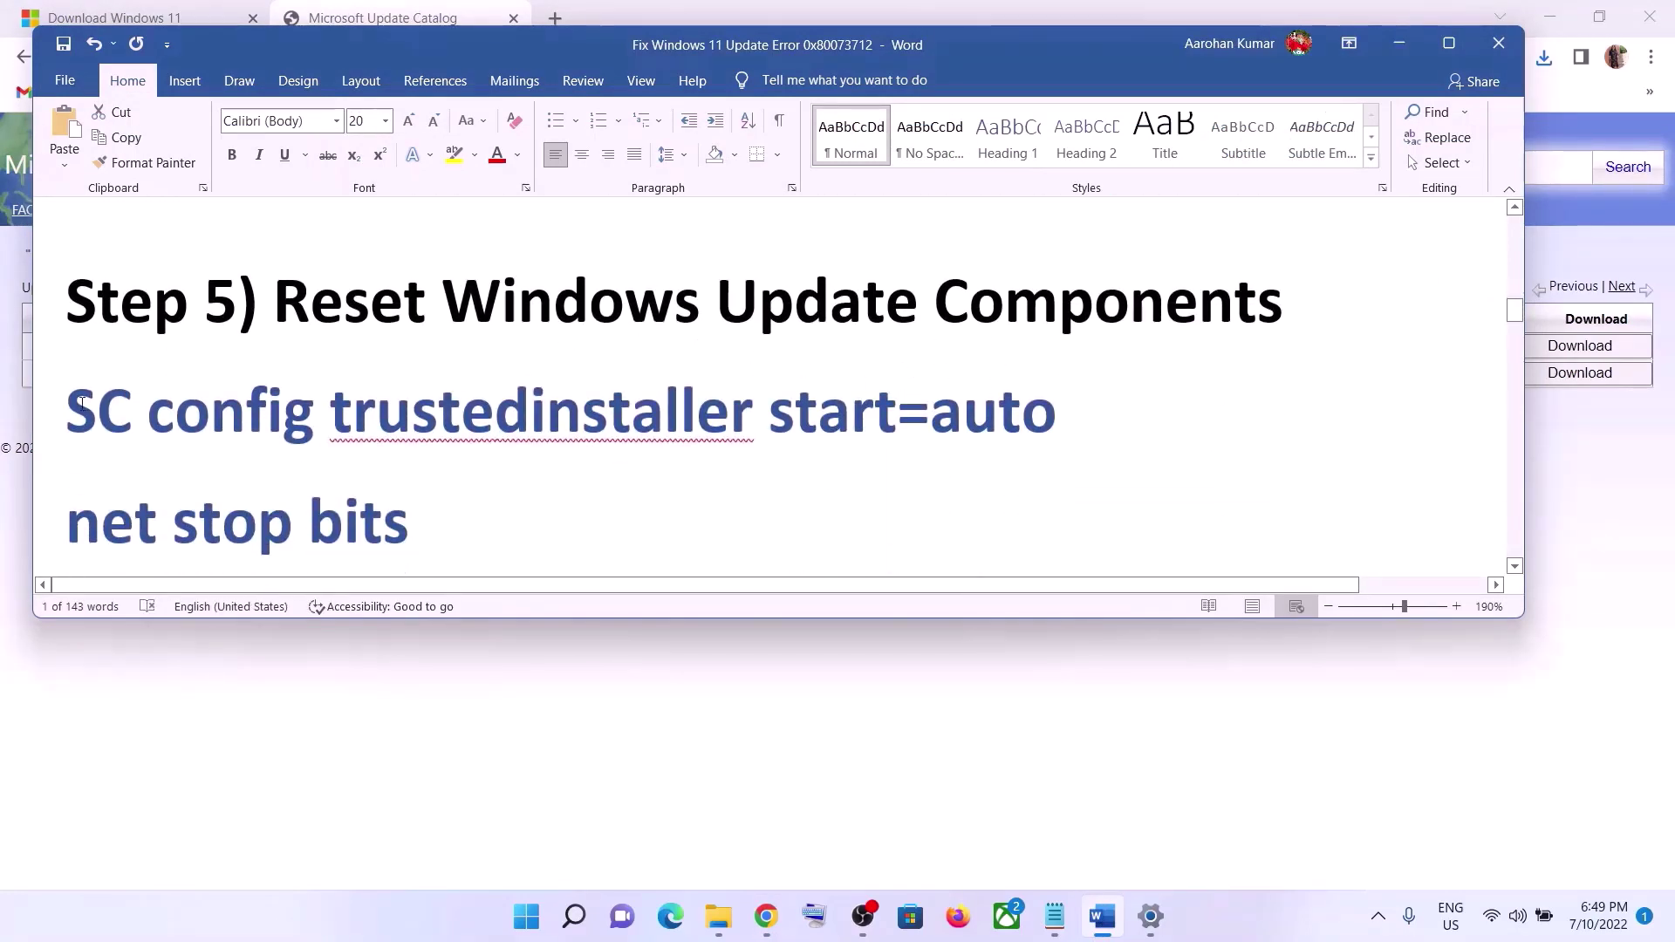
drag(70, 399, 526, 473)
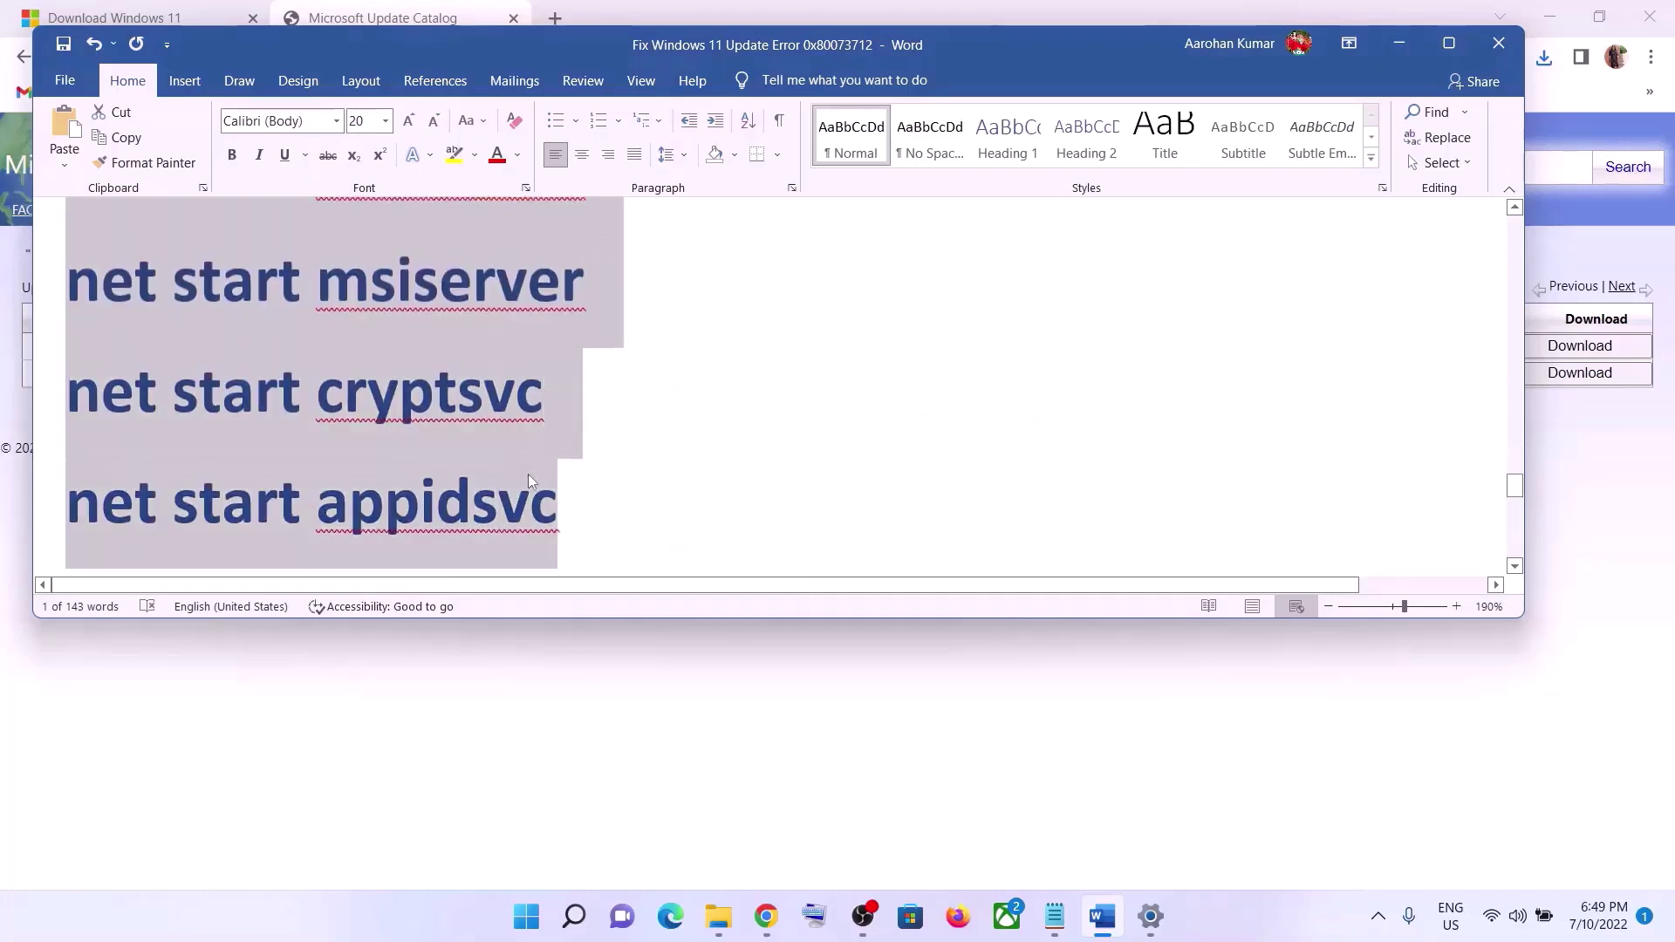
right_click(398, 359)
click(448, 438)
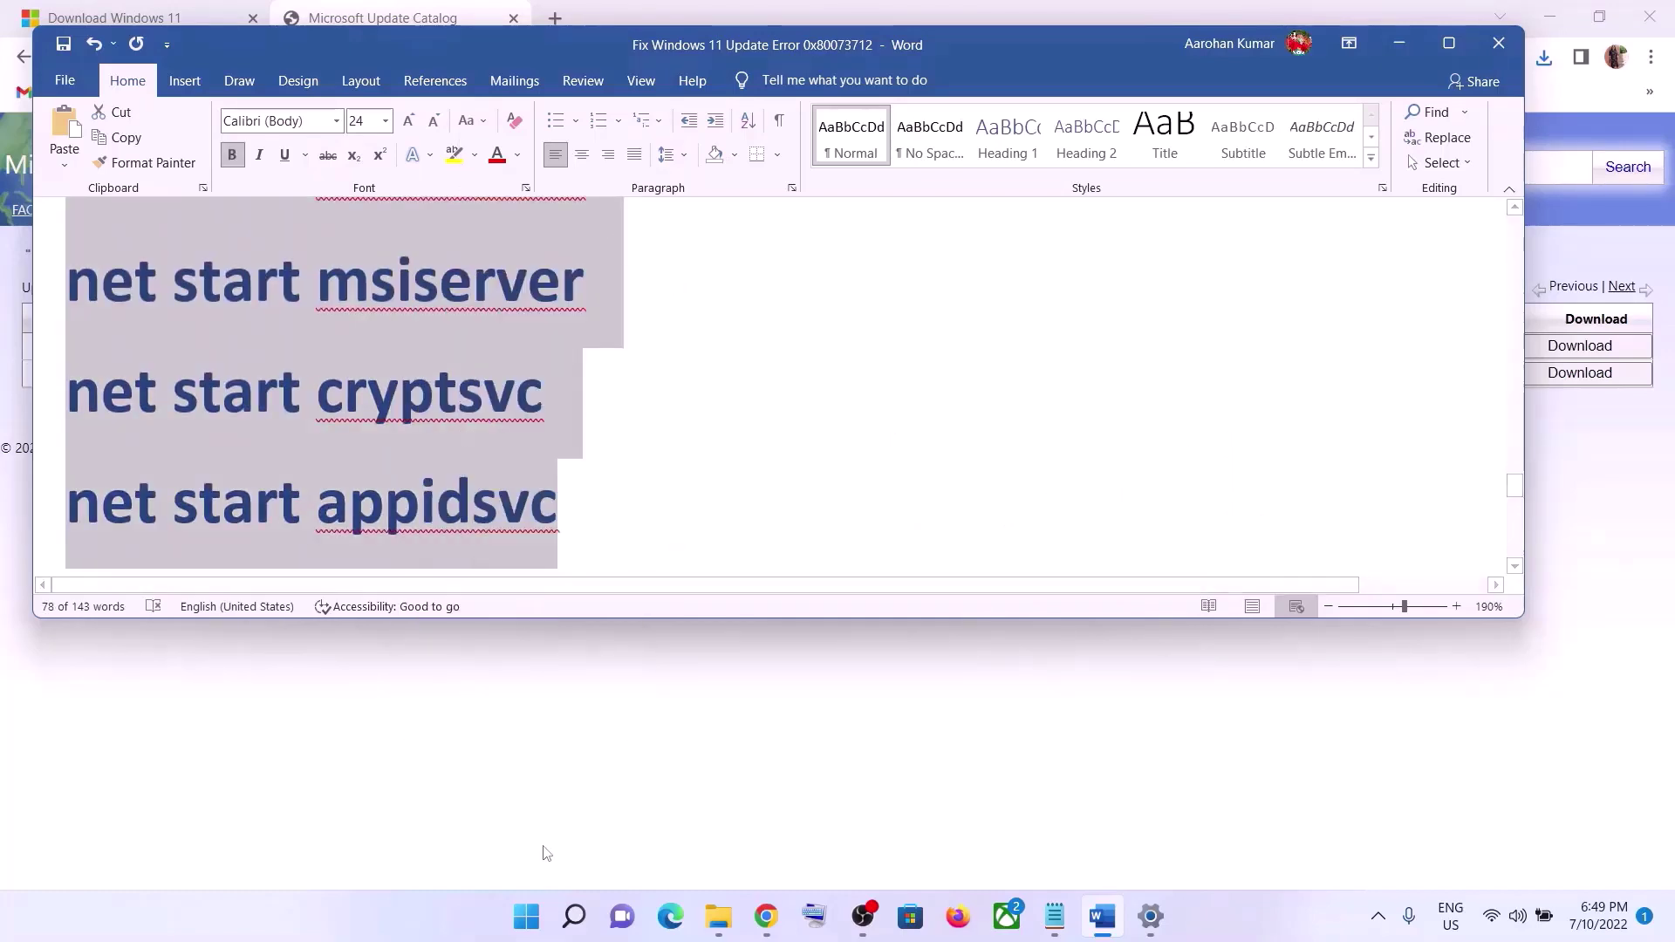
click(521, 919)
text(note)
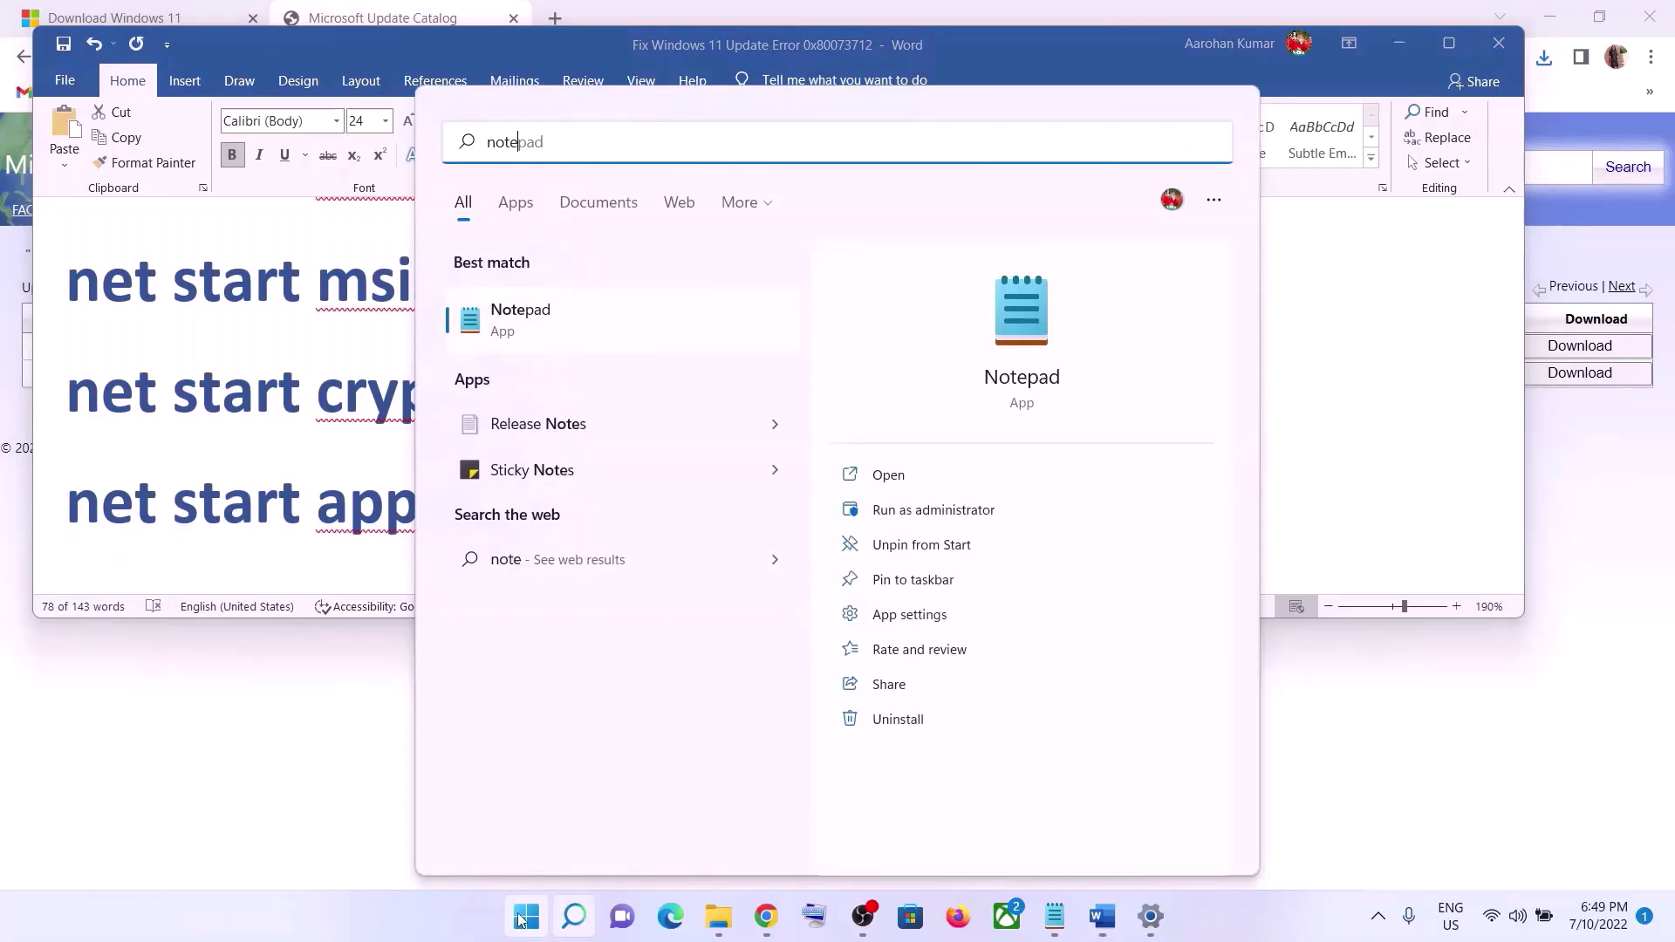
- Paste the reset commands into Notepad and start saving them to the Desktop
key(Escape)
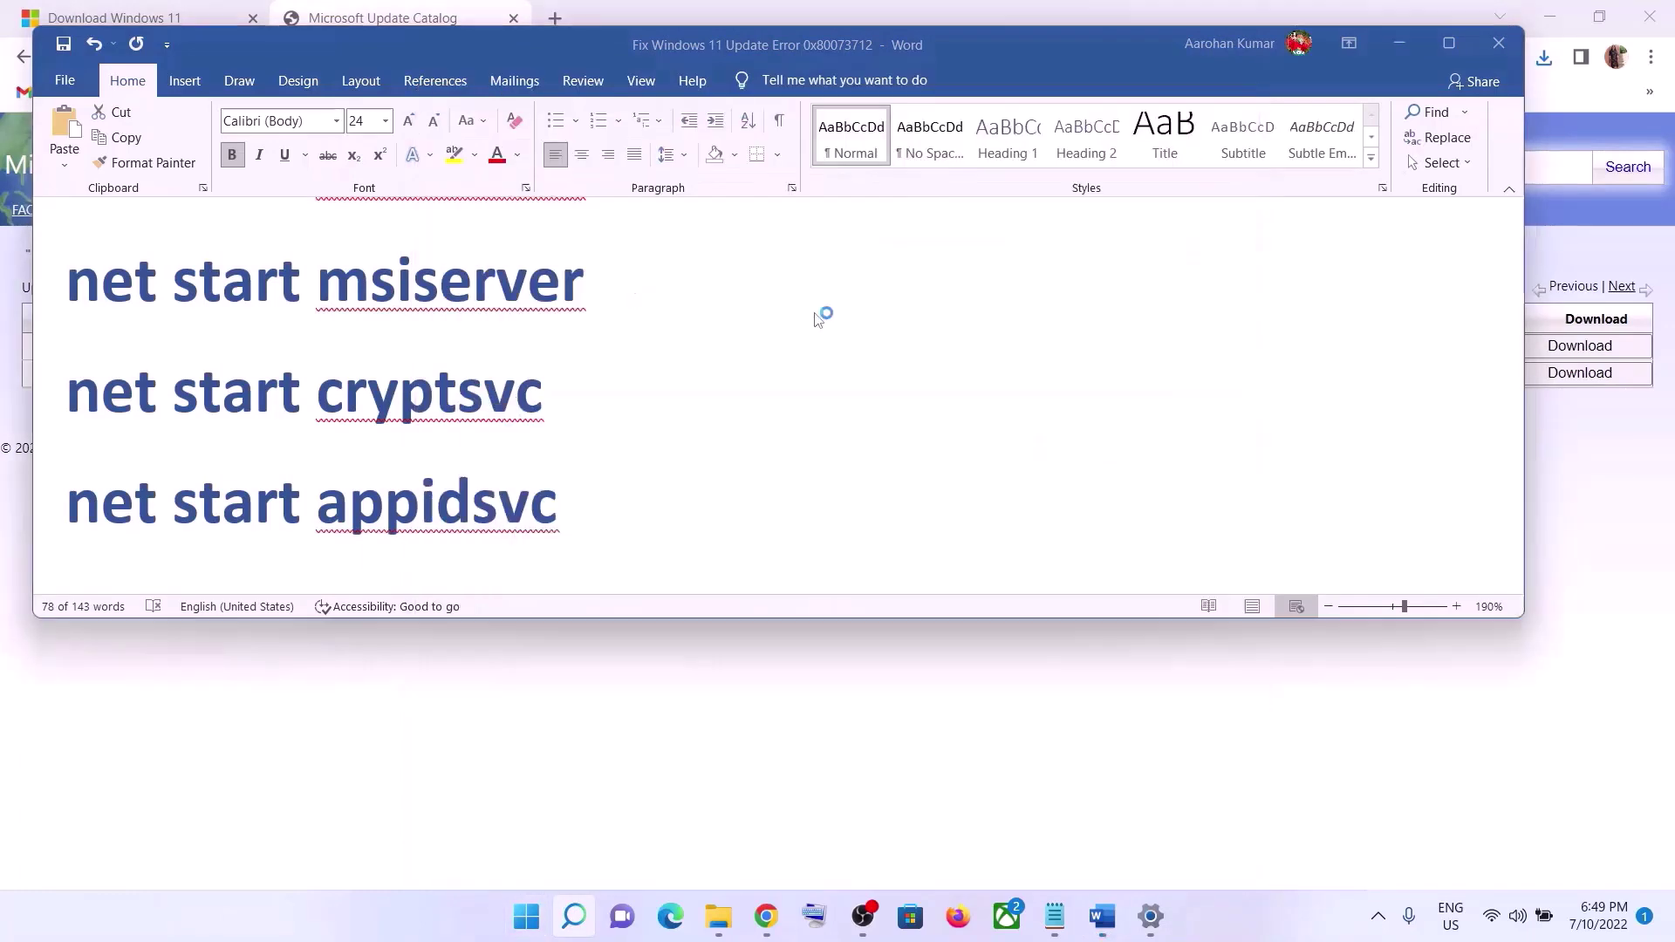
right_click(662, 325)
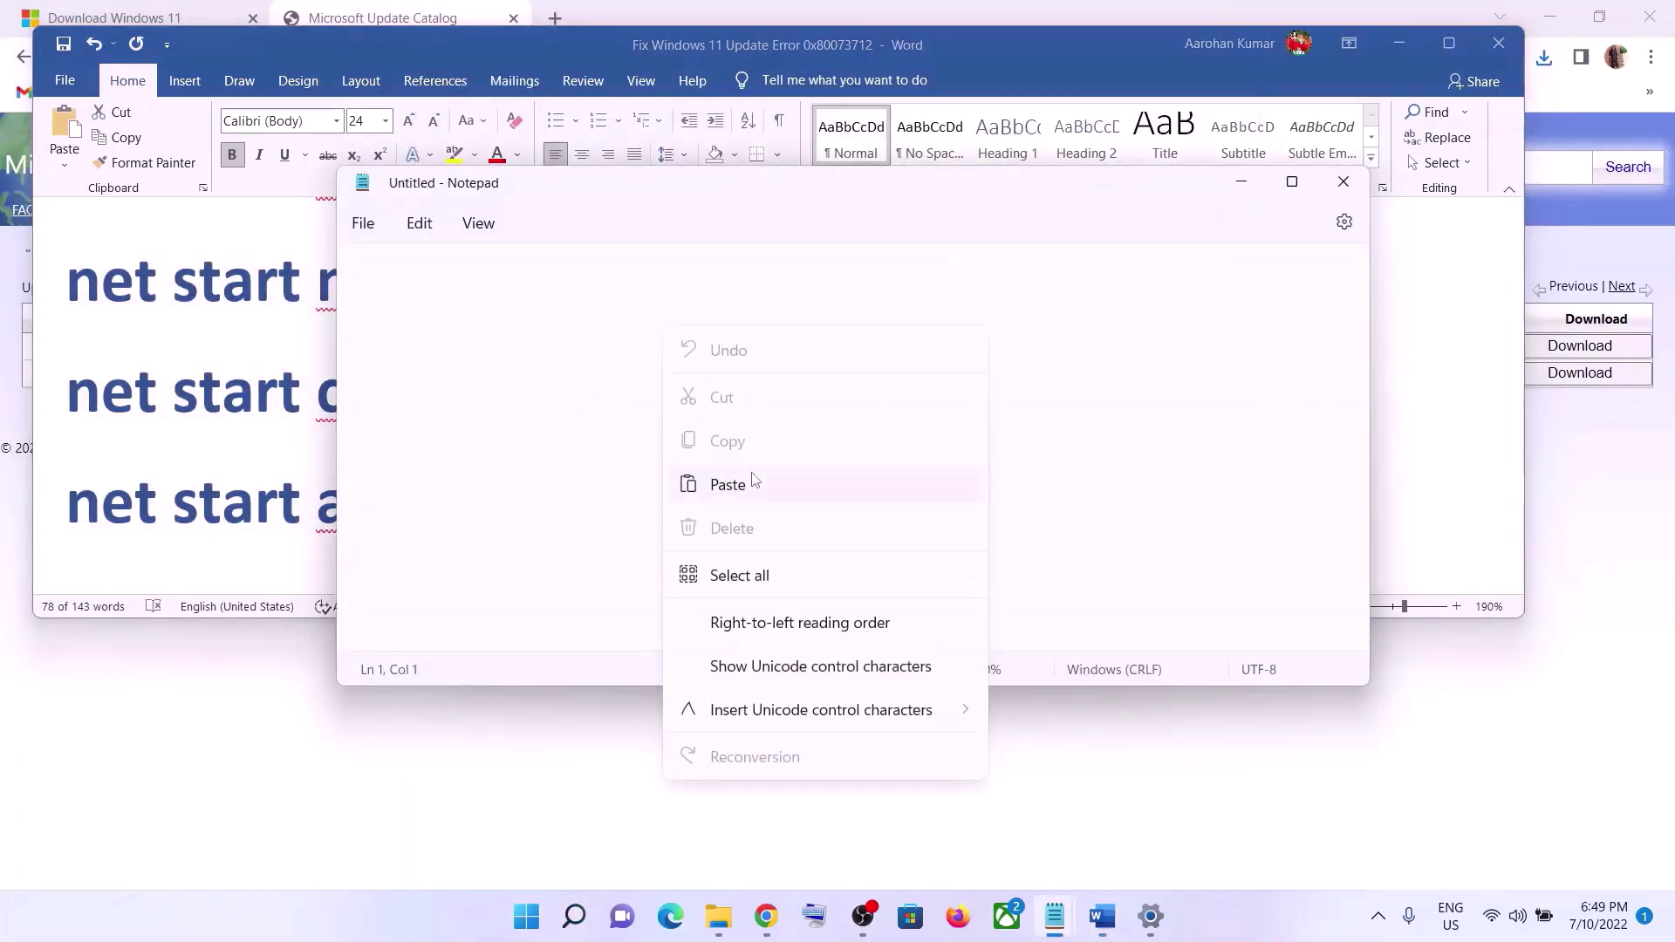
click(750, 484)
click(363, 224)
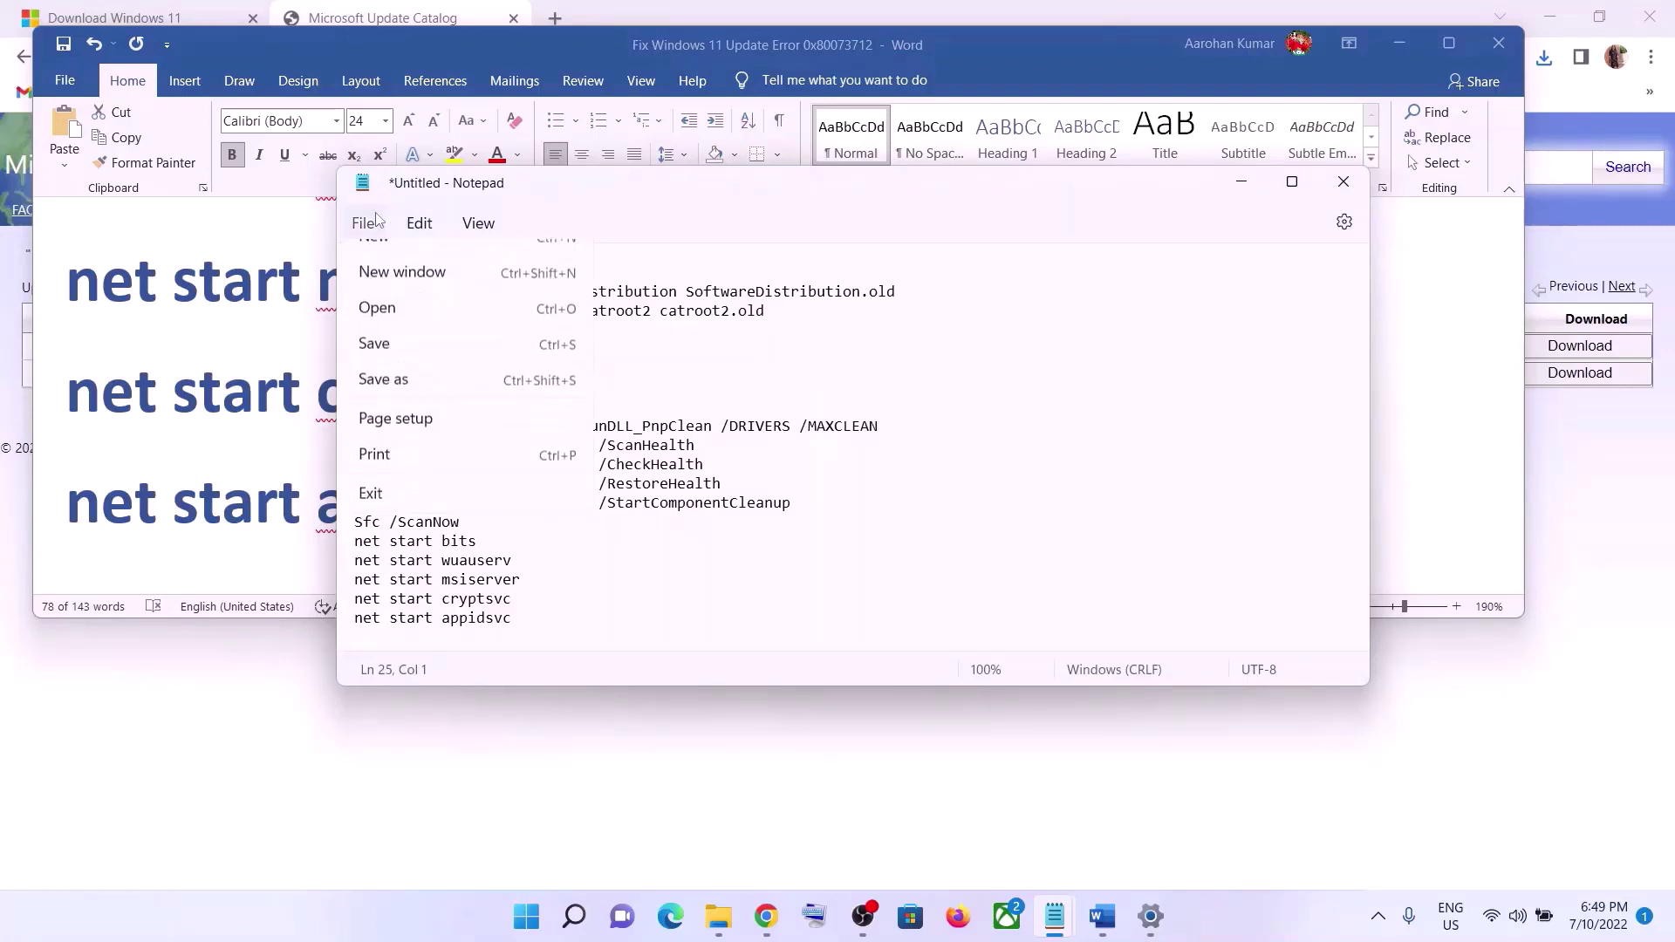
click(434, 417)
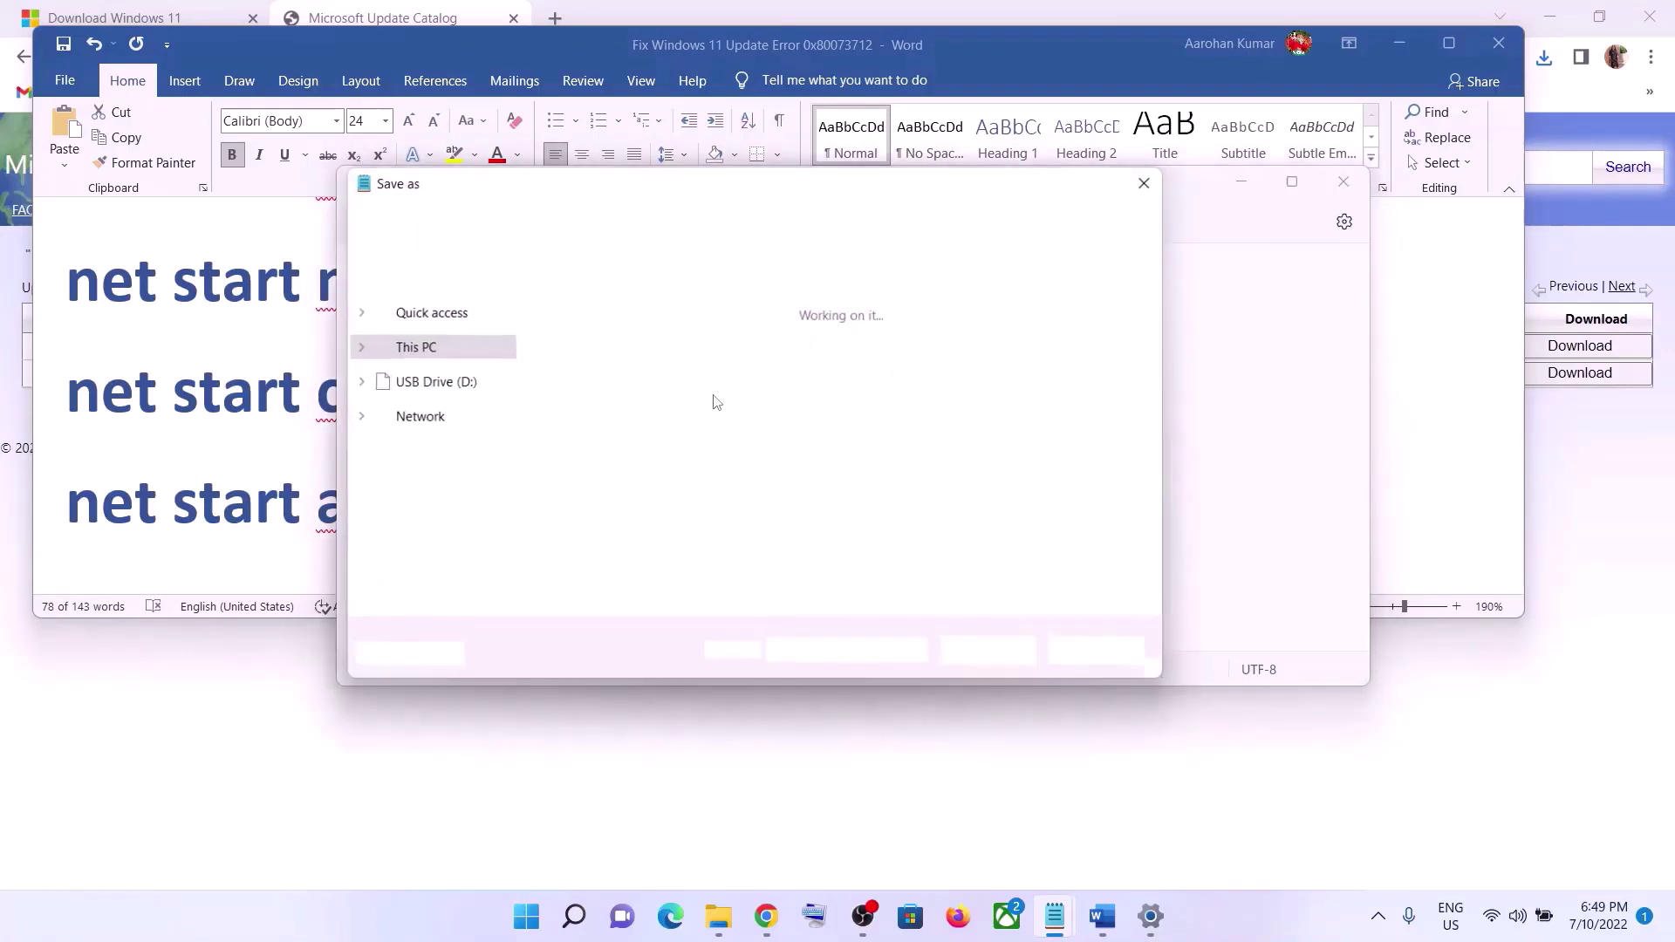
click(448, 318)
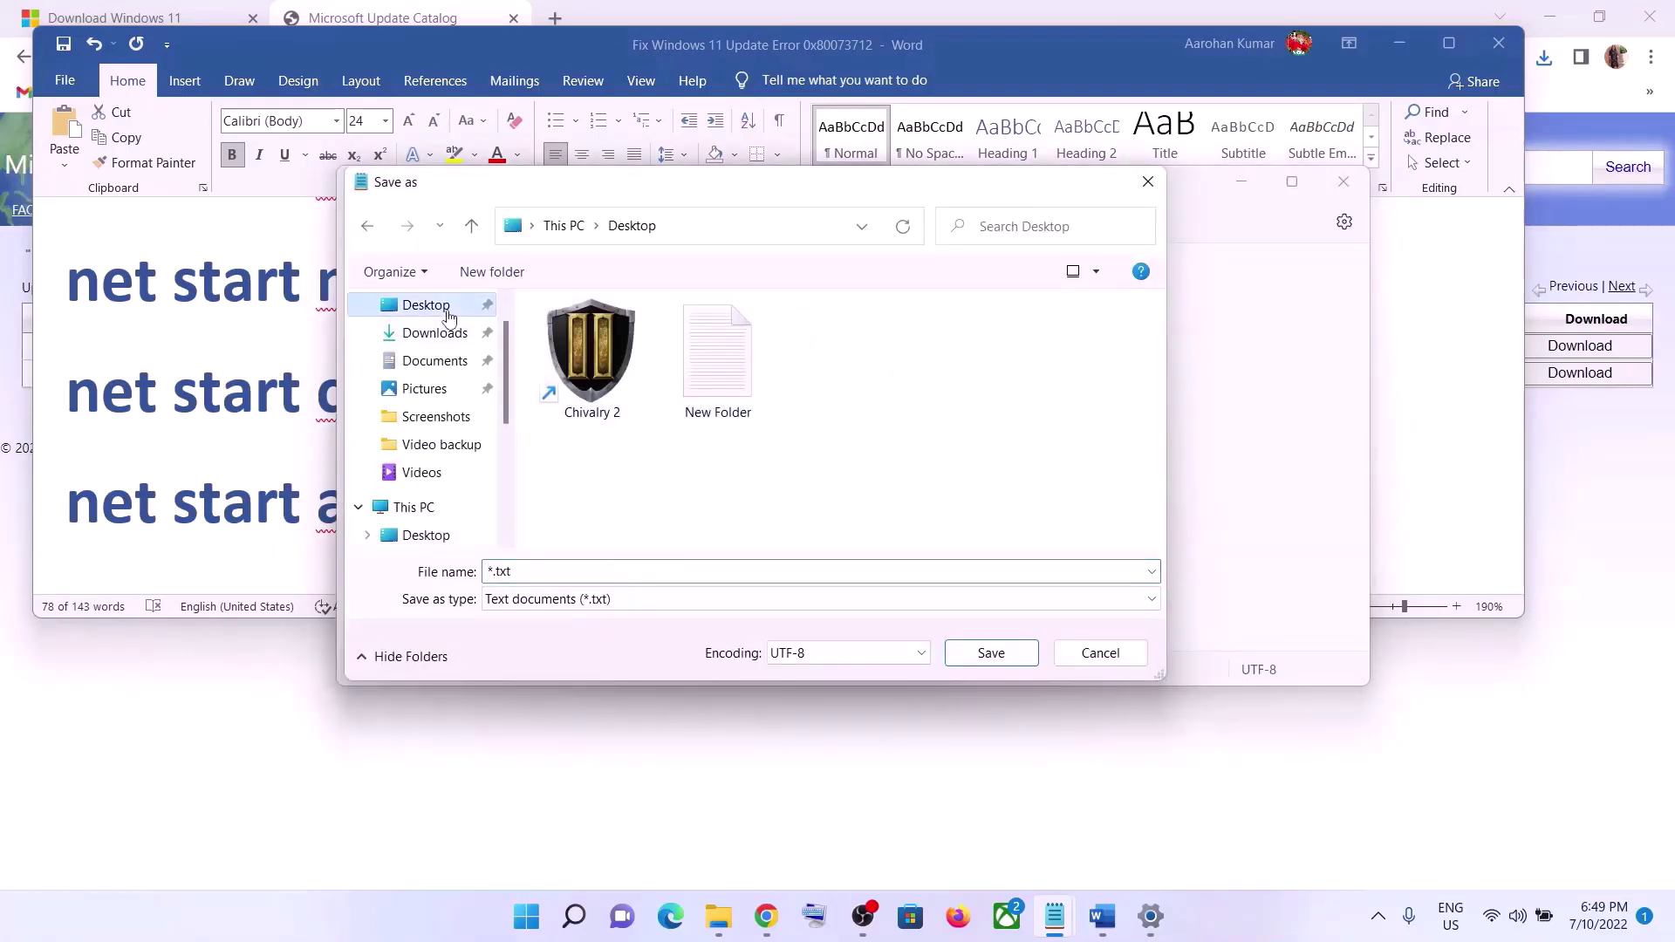
- Save the script as Wufix.bat with All files type, then show the desktop
click(265, 500)
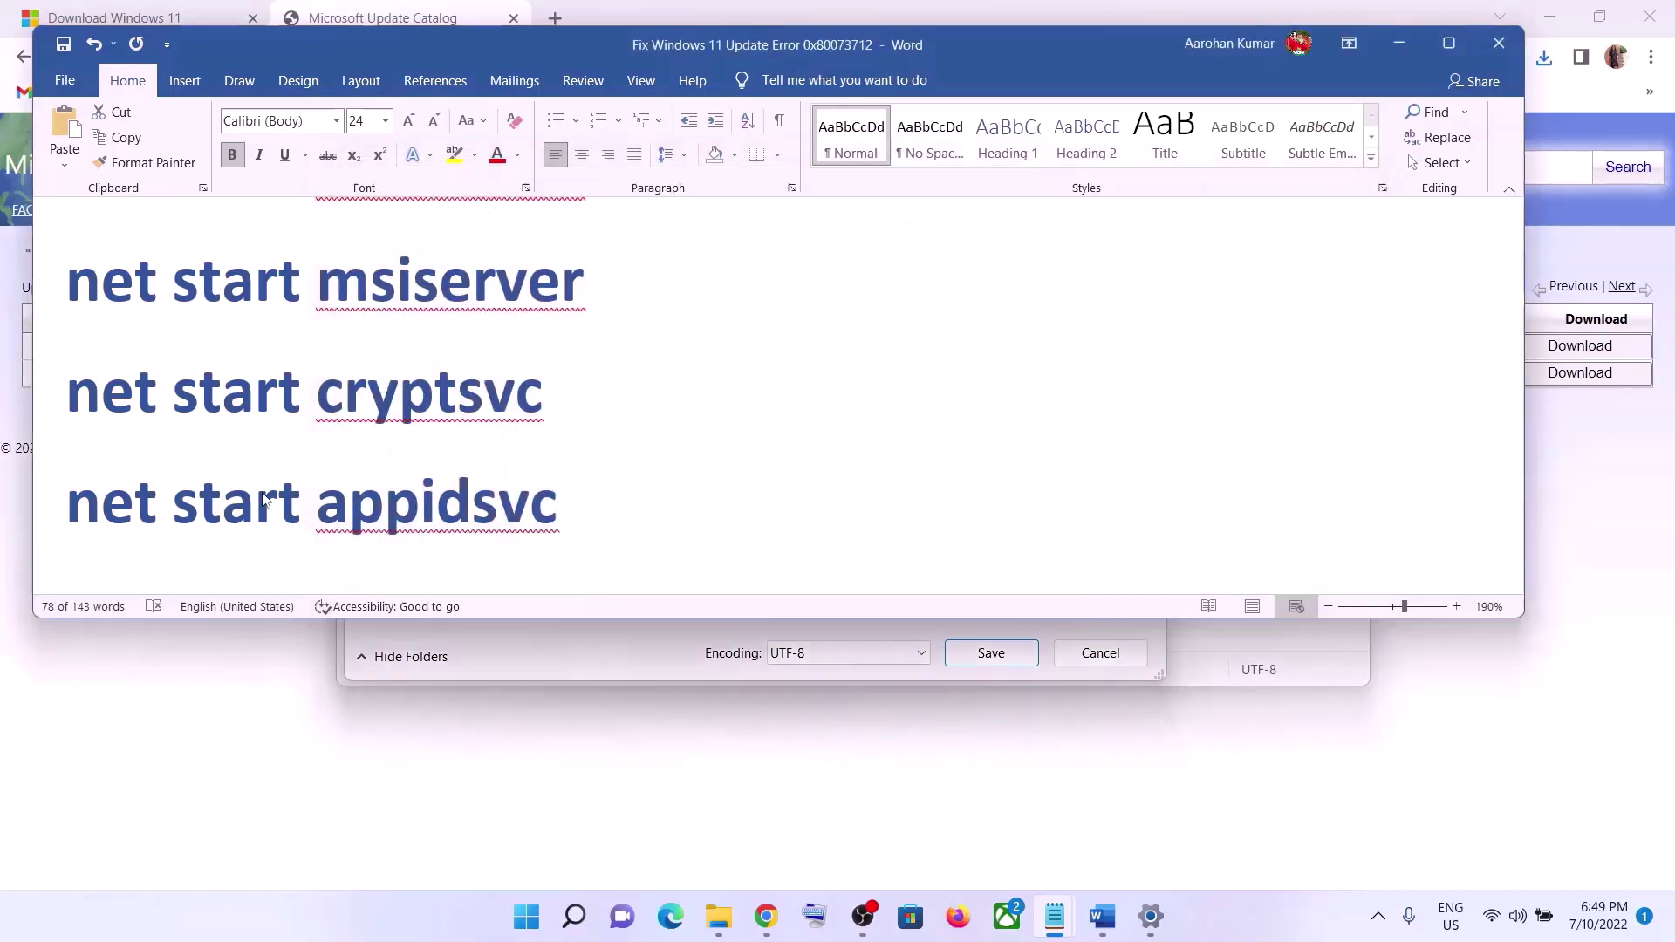
scroll(265, 500, down, 5)
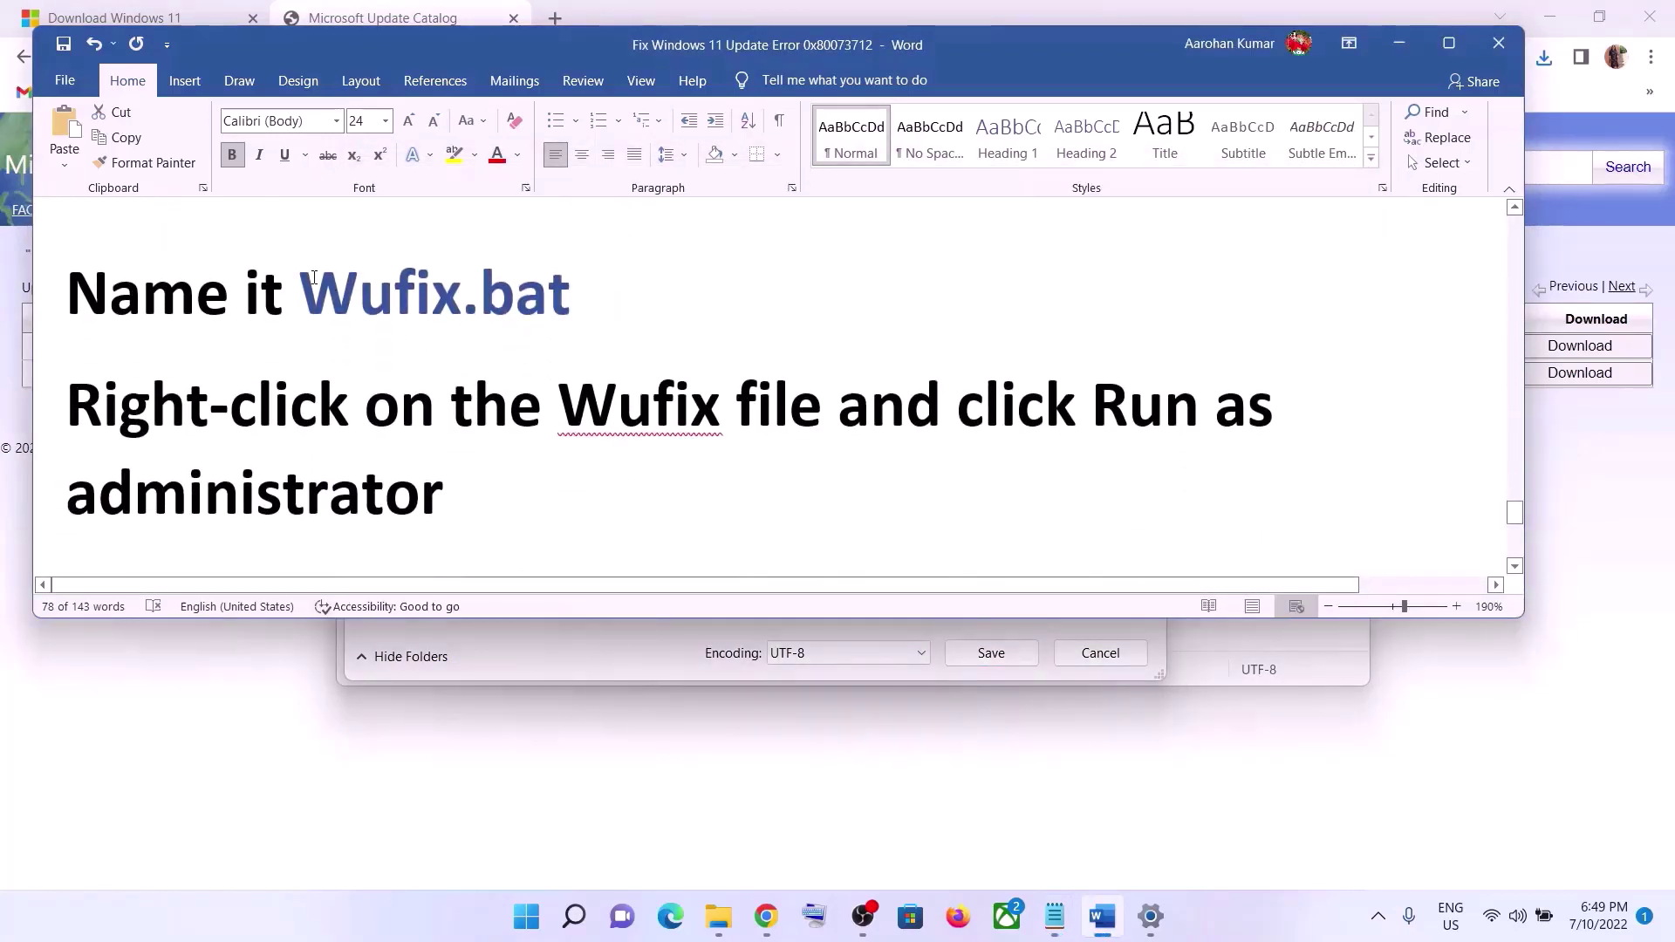
drag(302, 279, 565, 293)
key(ctrl+c)
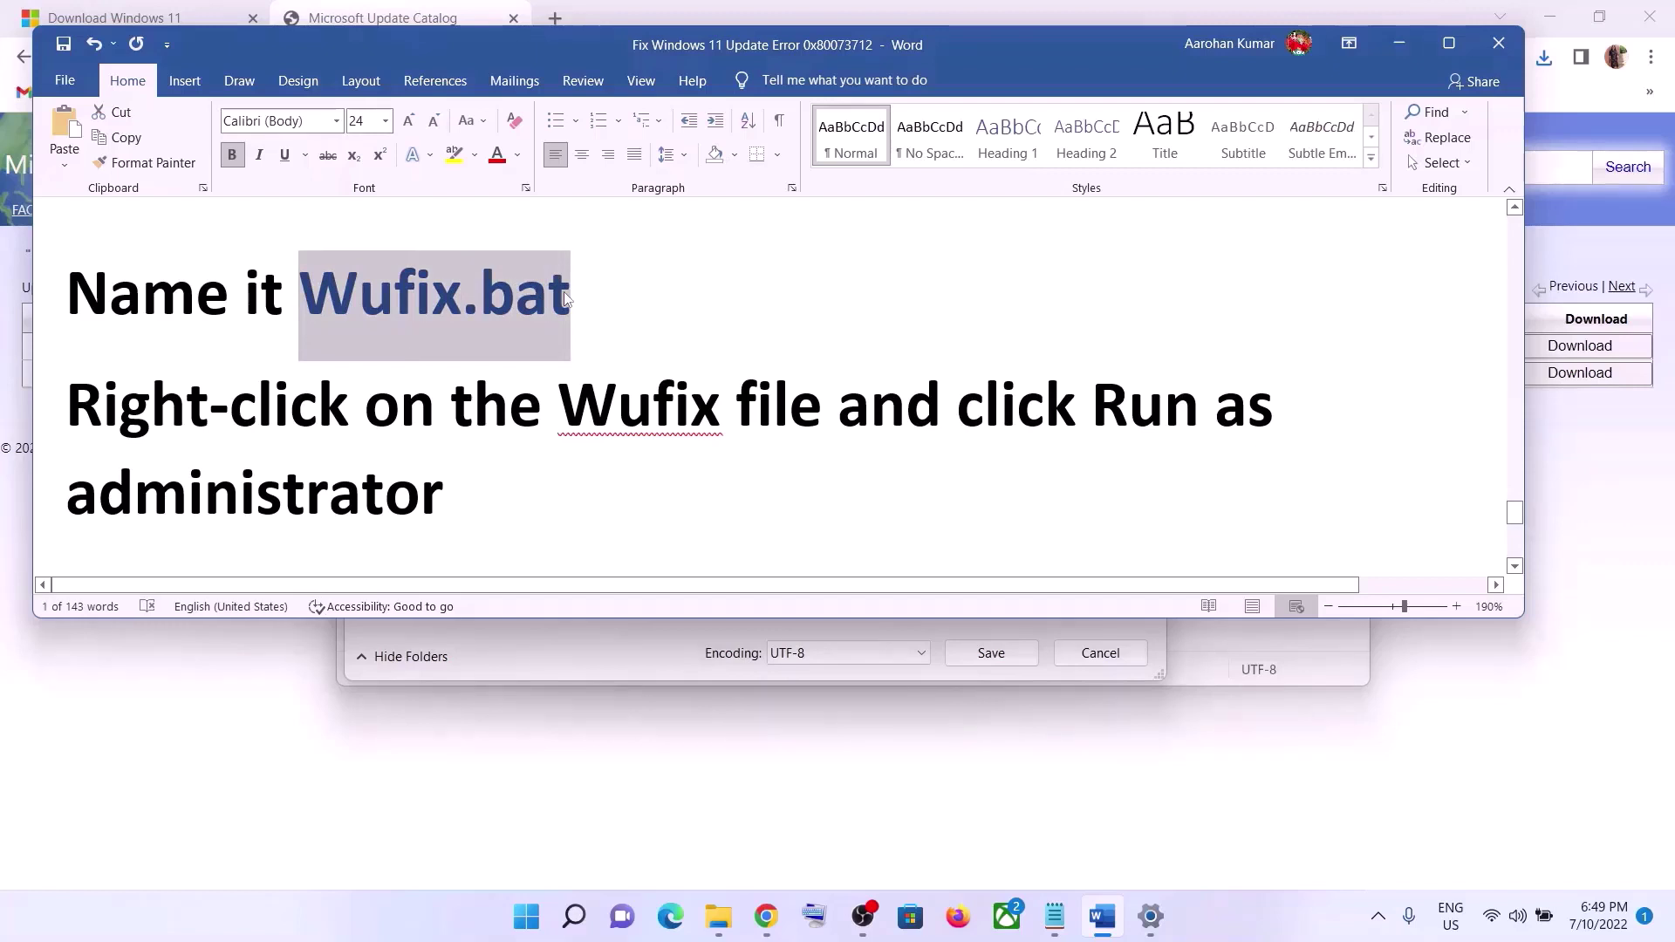
key(alt+Tab)
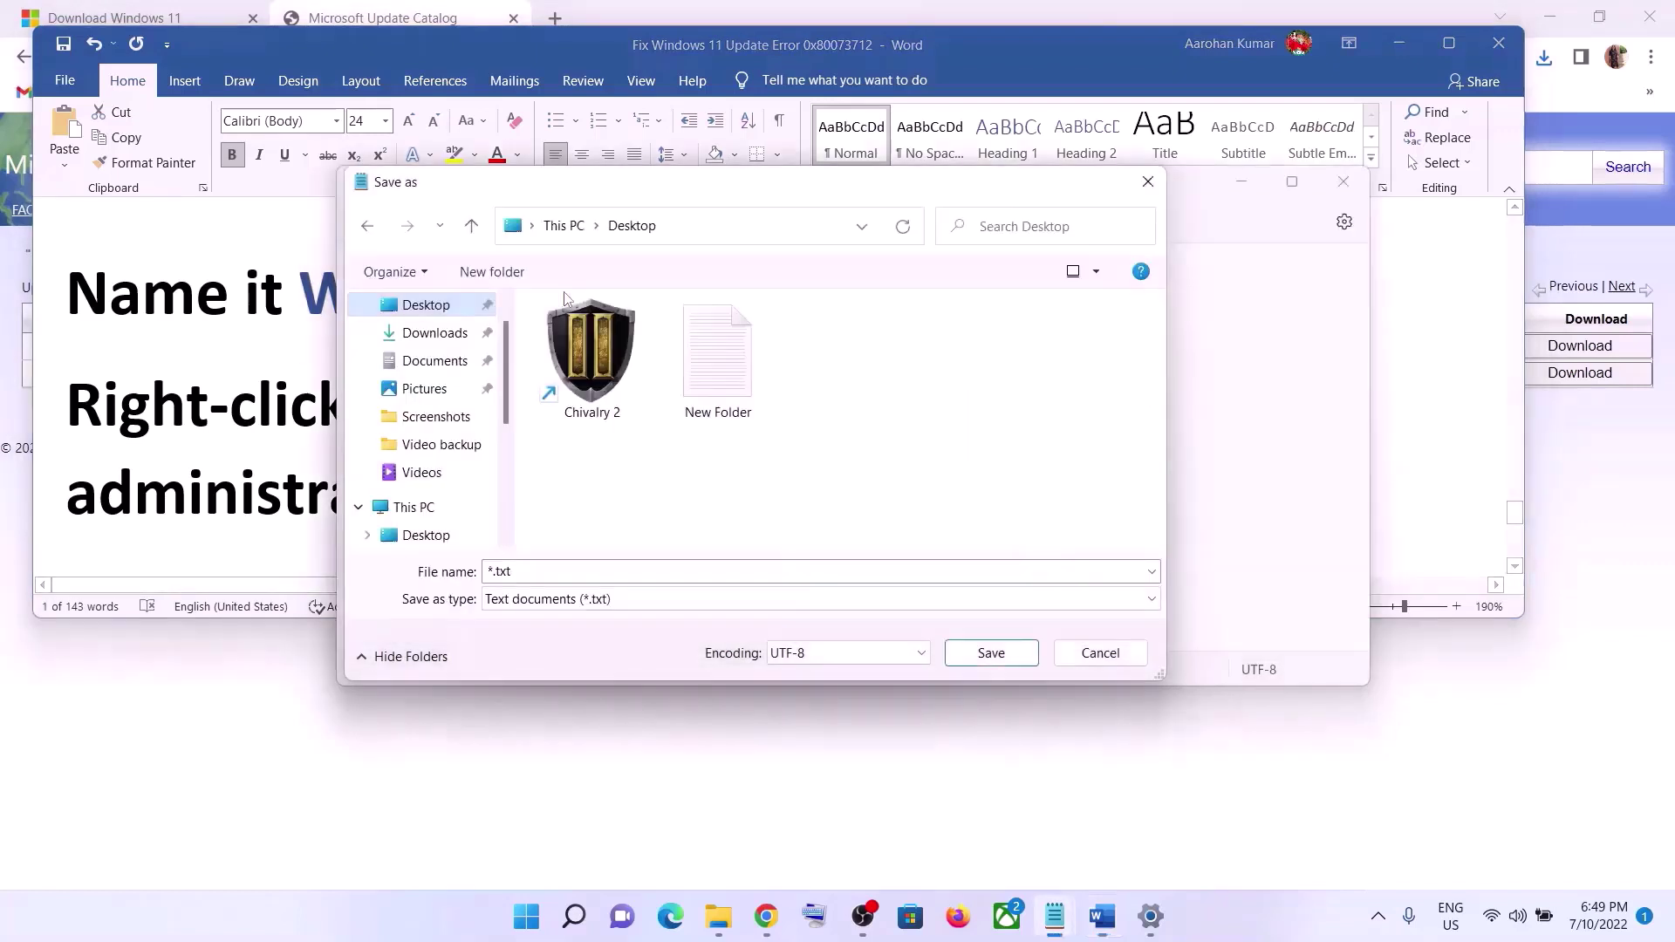
click(529, 571)
key(ctrl+v)
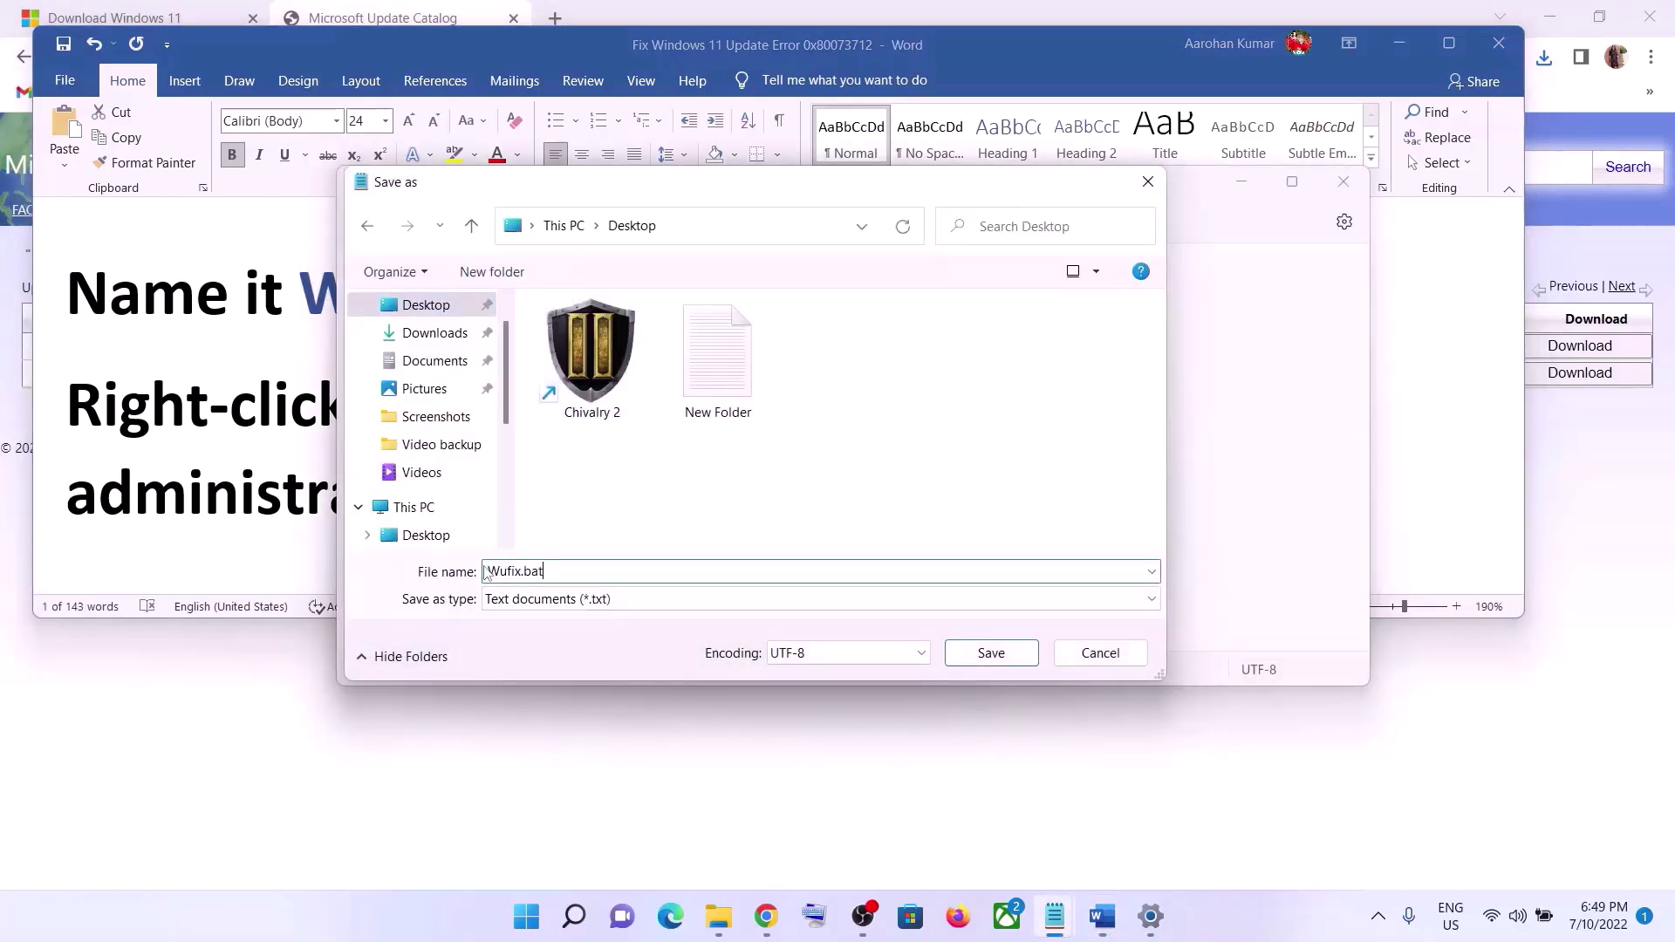
click(523, 600)
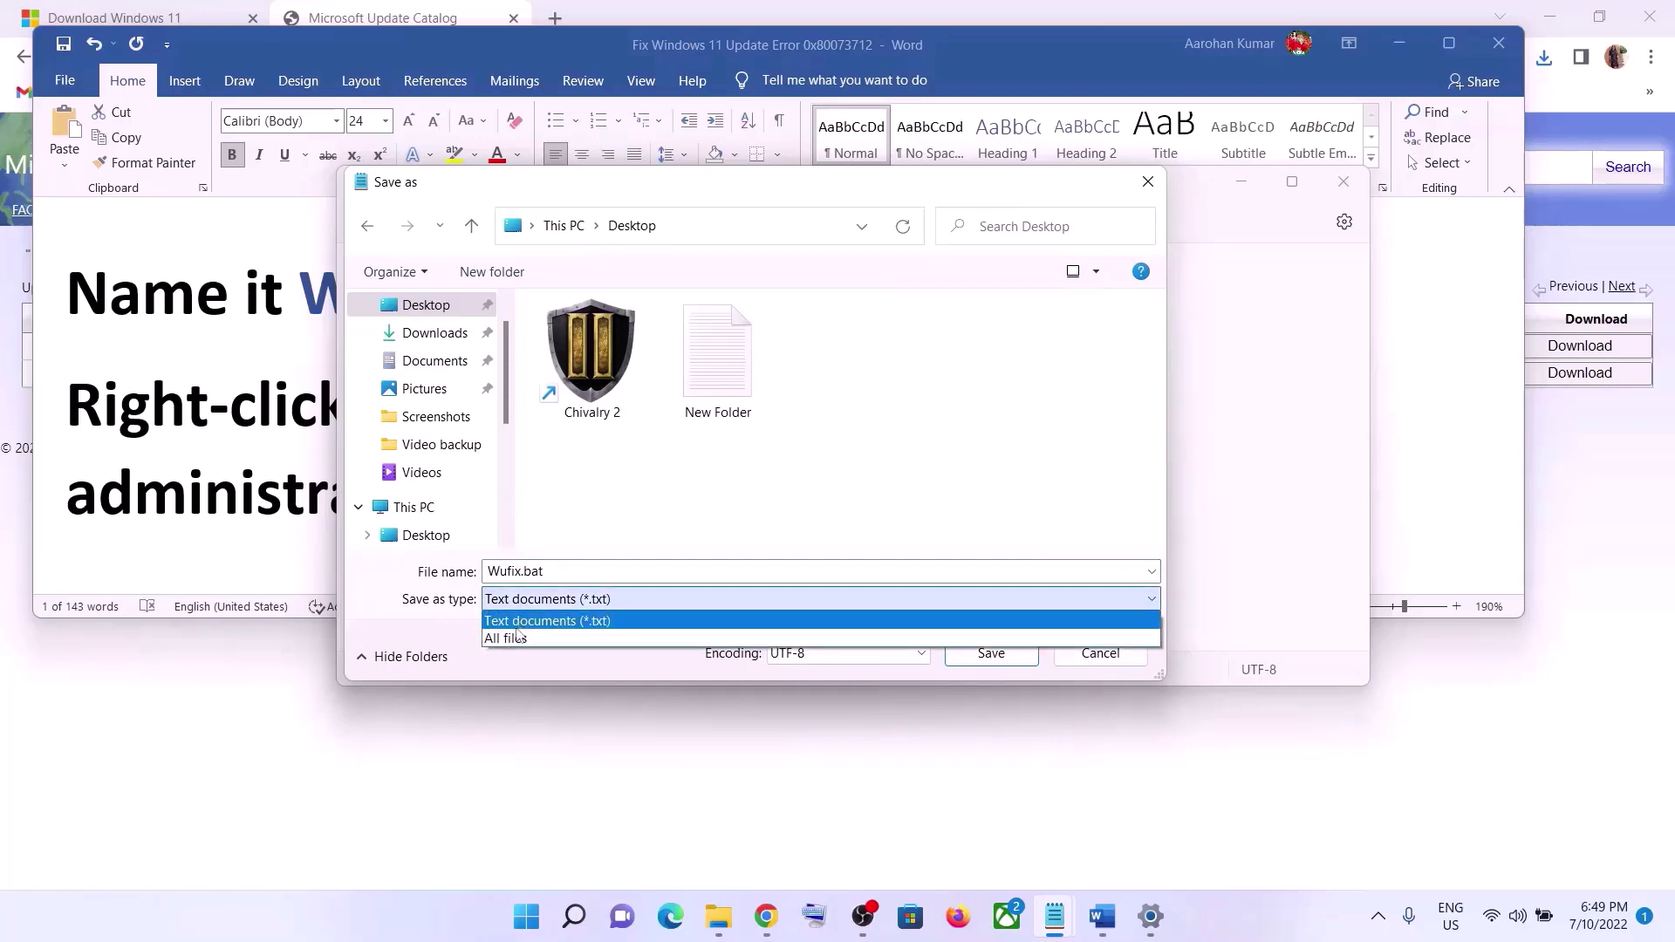
click(517, 638)
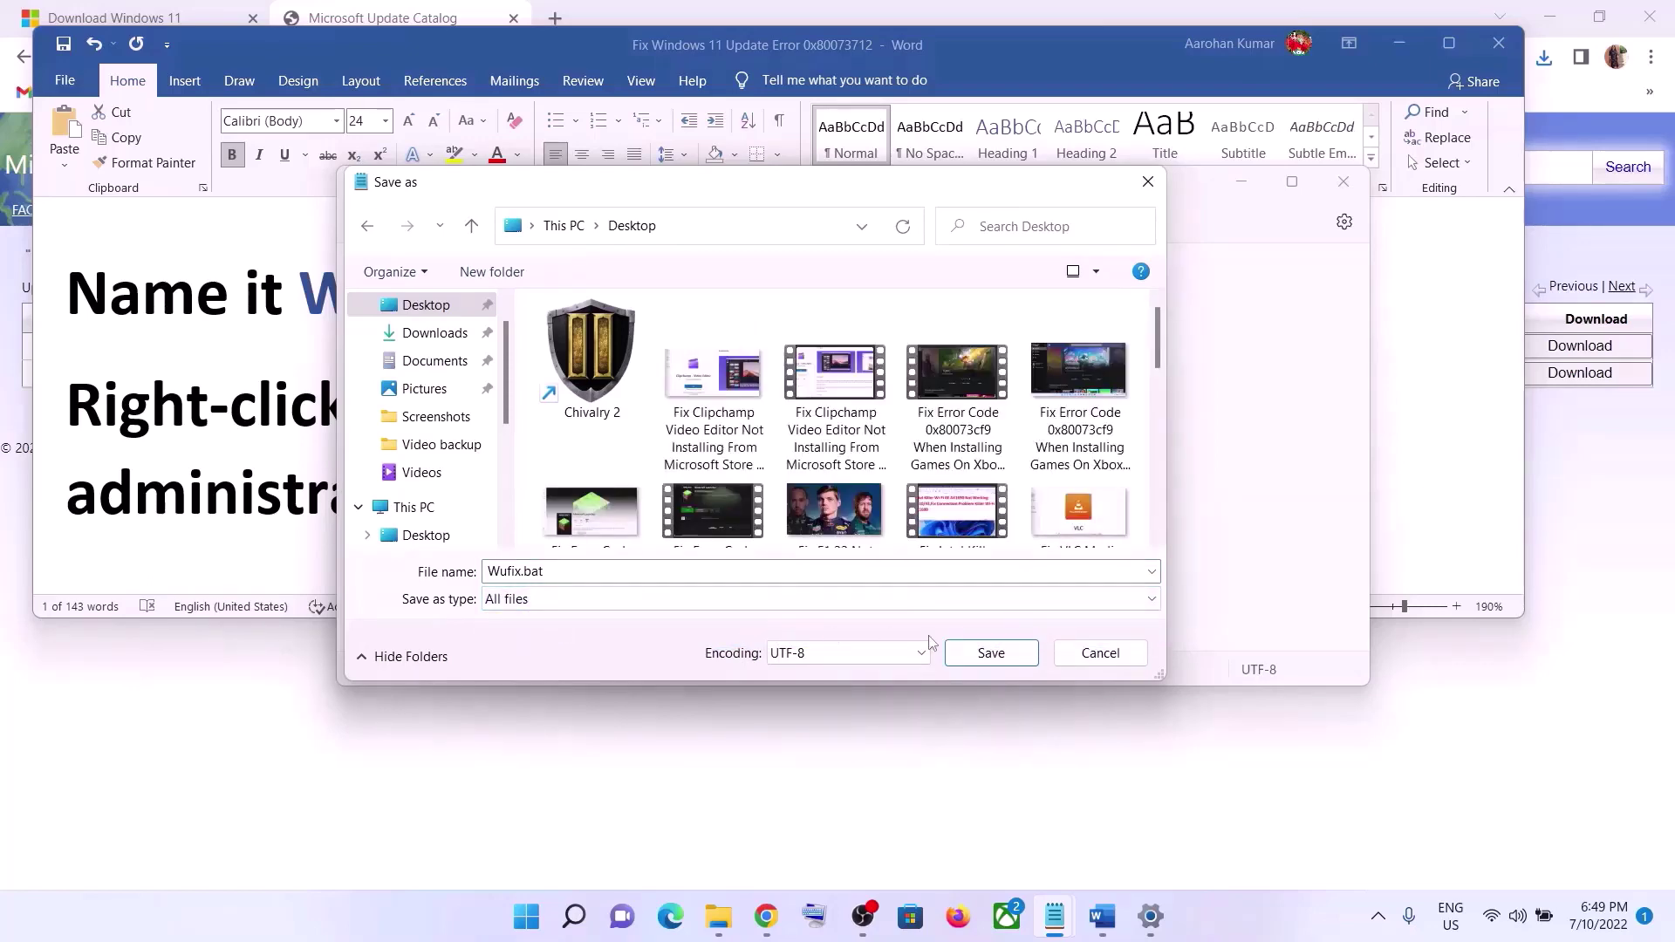
click(1023, 660)
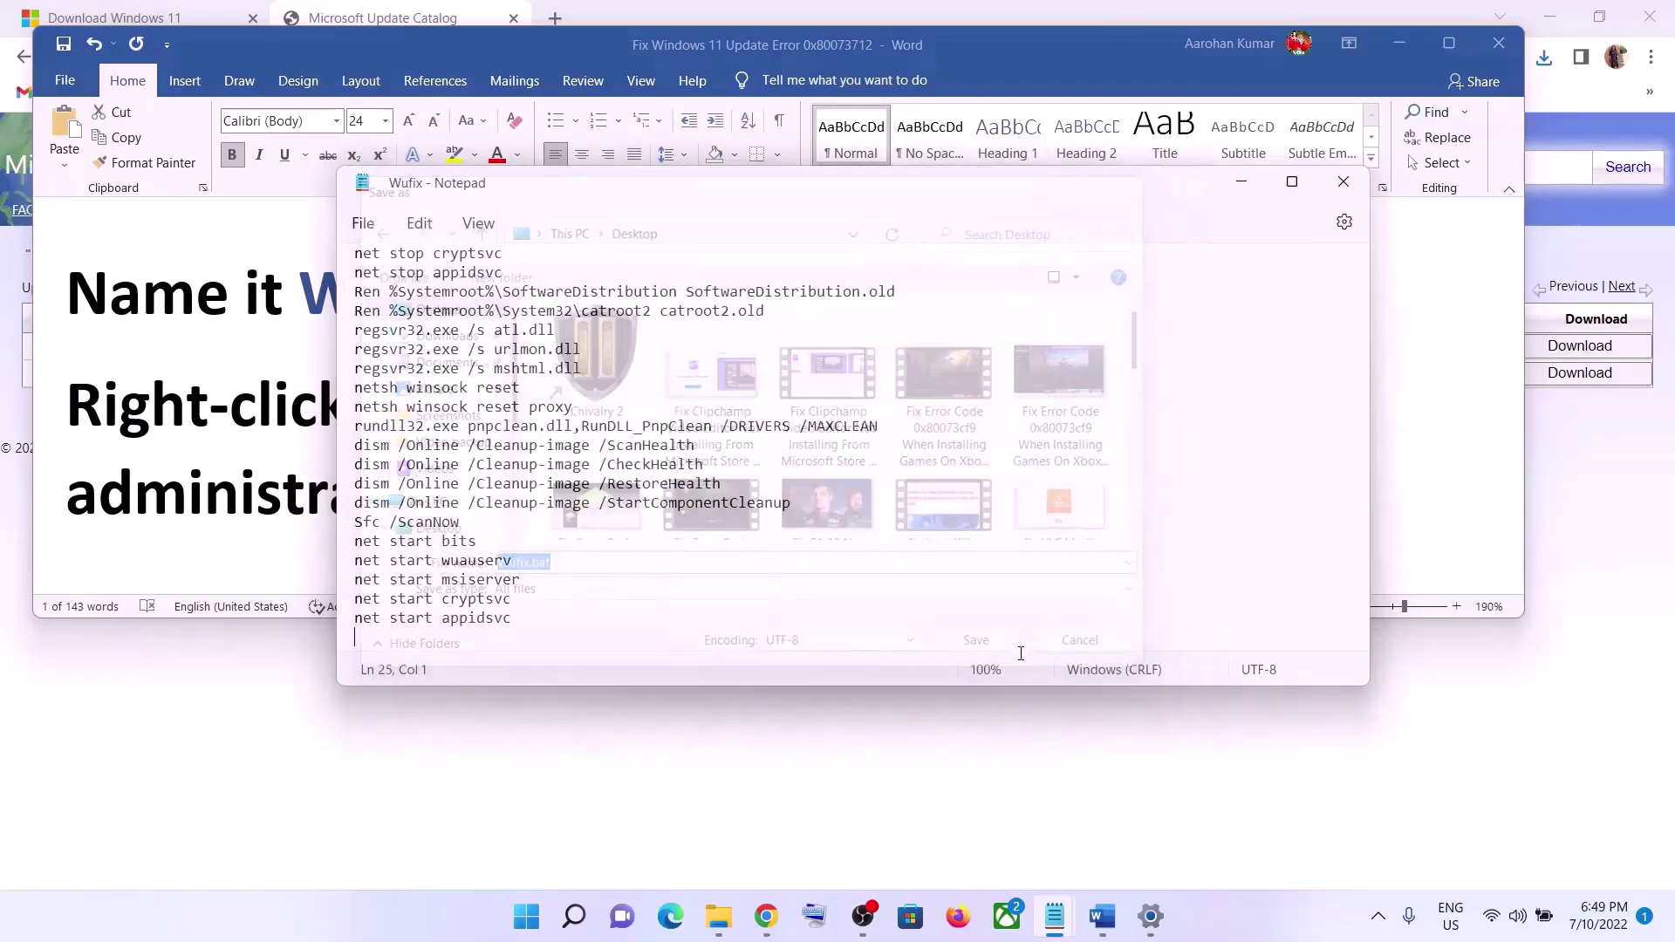
key(super+d)
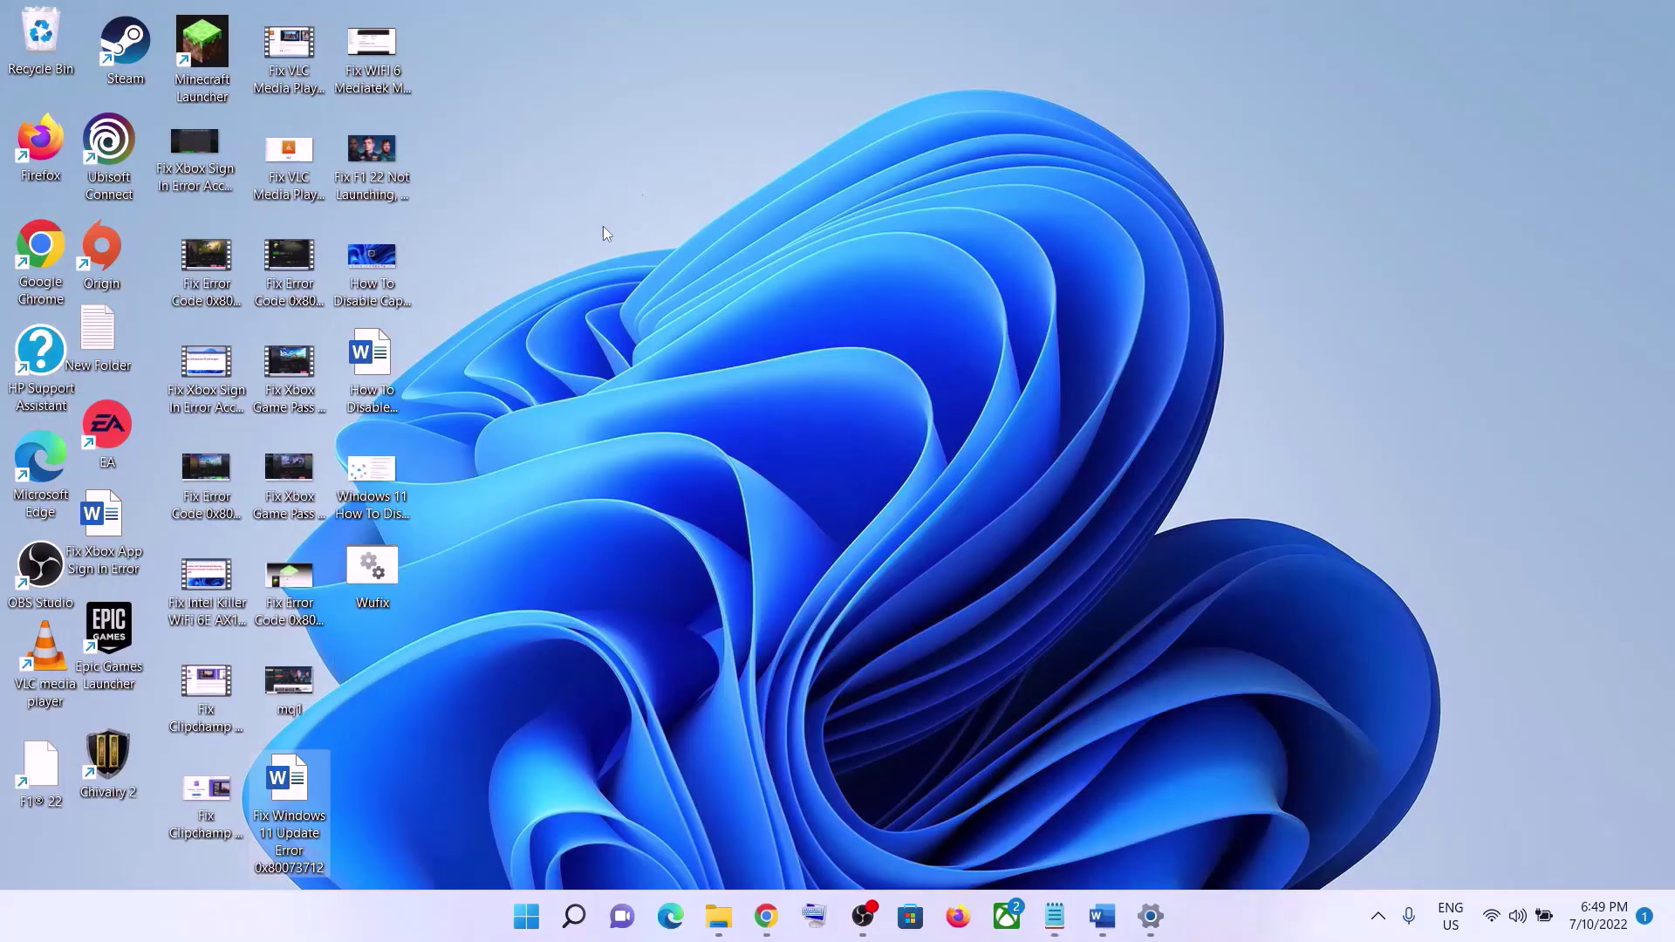
- Run Wufix.bat as administrator to reset Winsock and start DISM ScanHealth
right_click(391, 574)
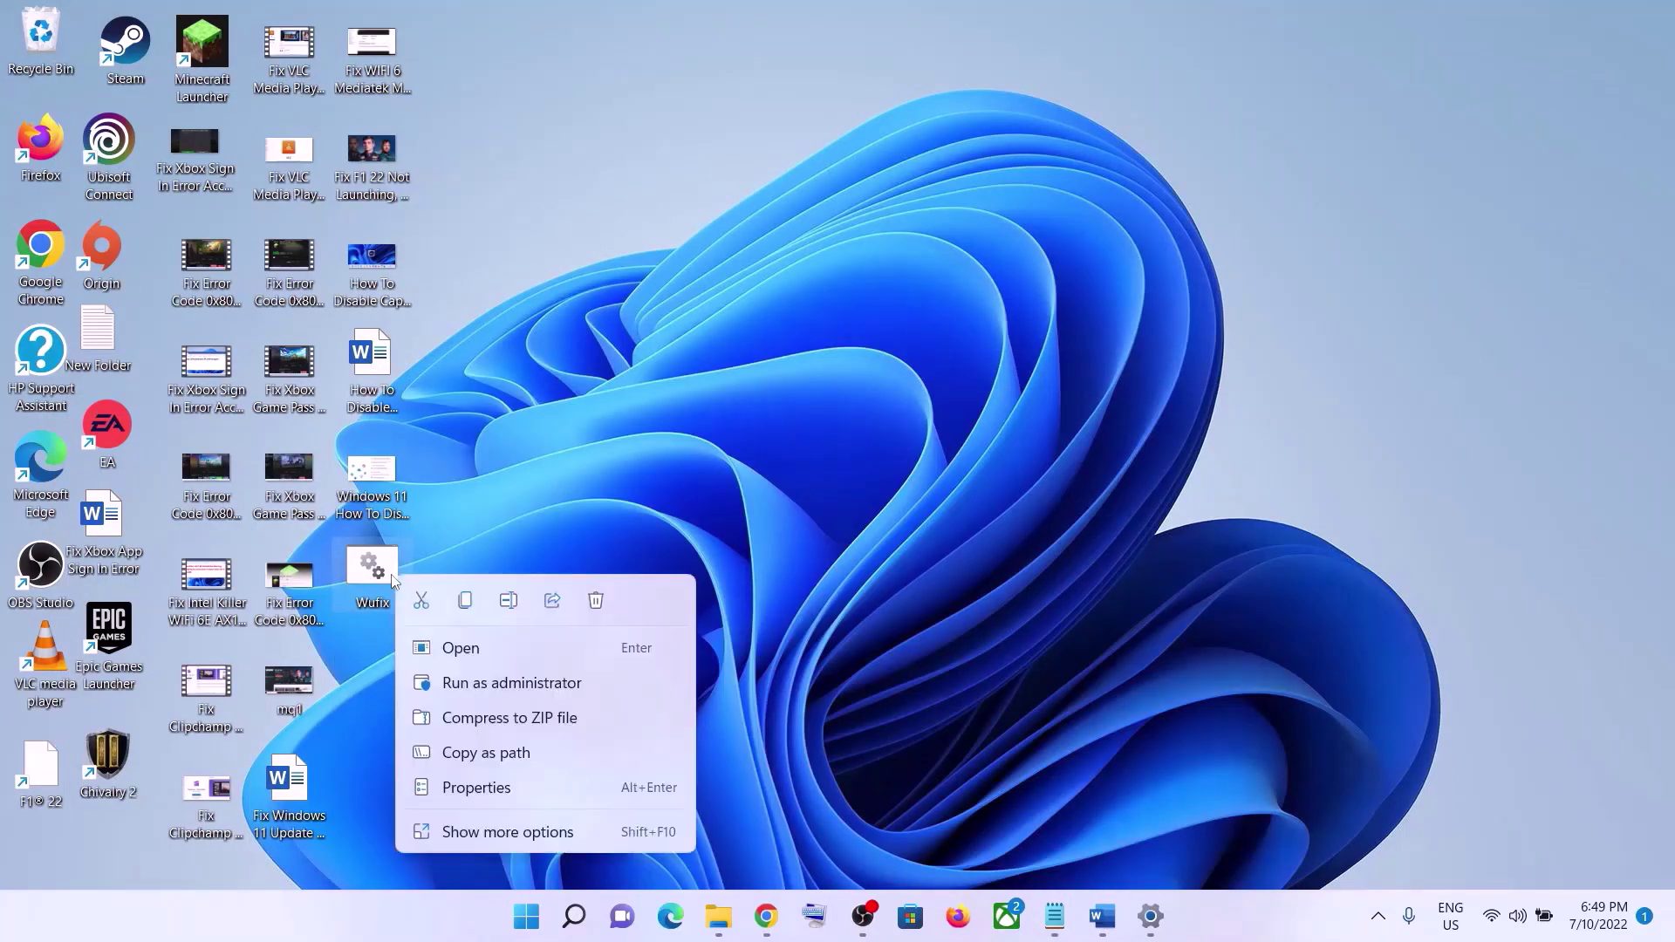
click(550, 684)
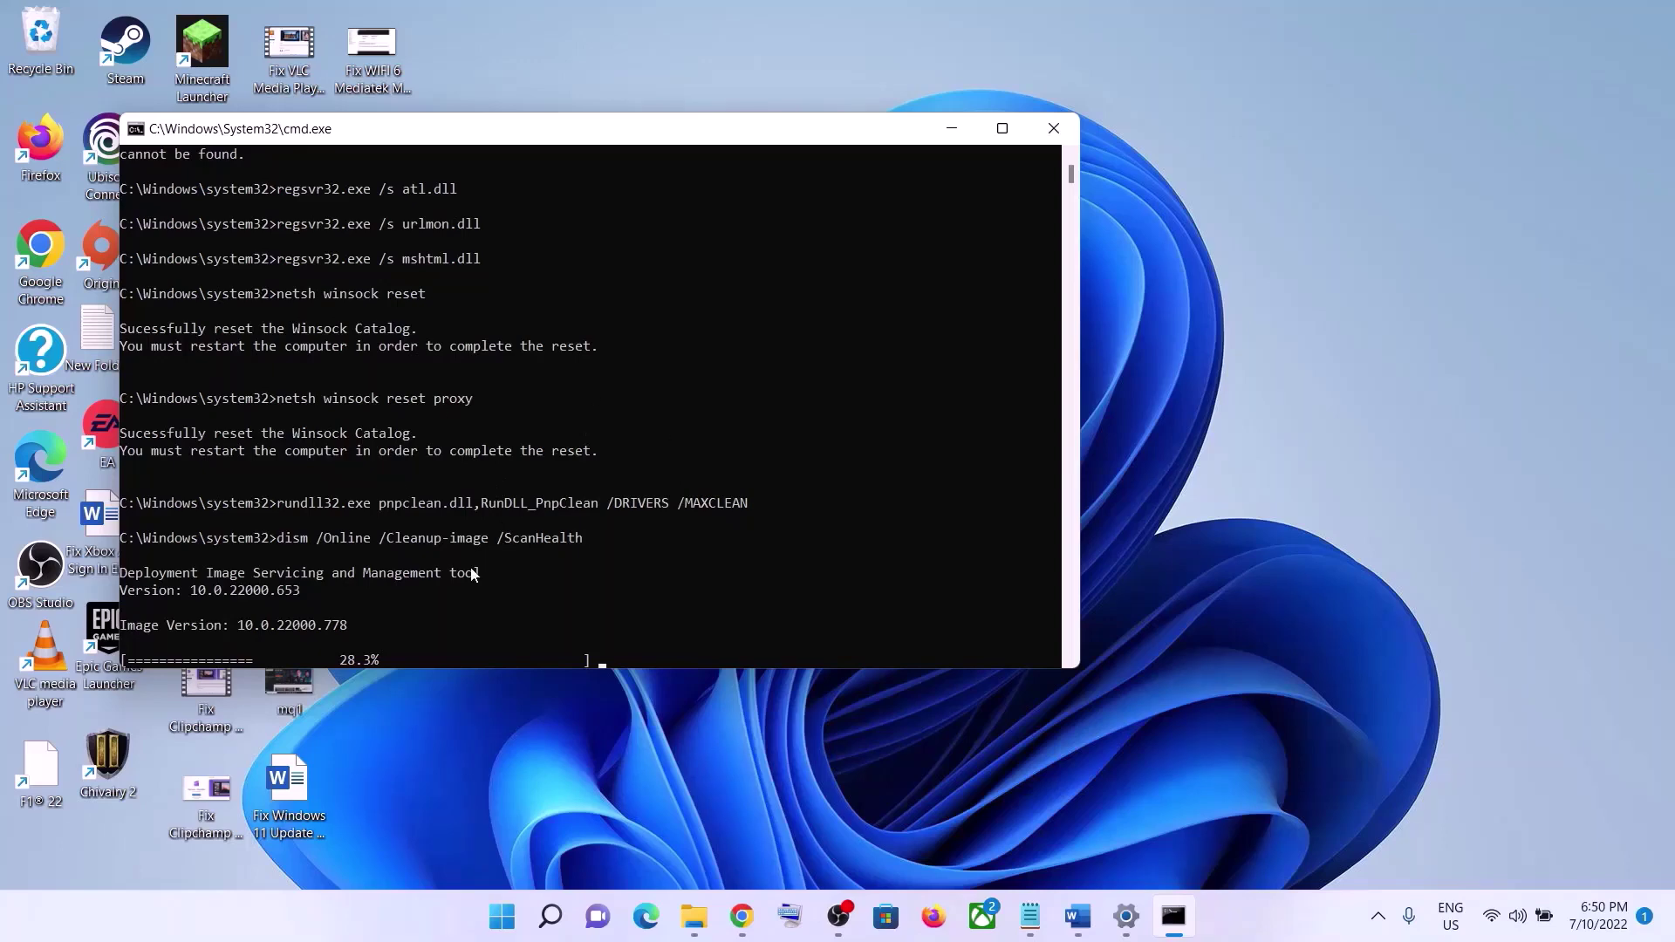
- Dismiss the Start power menu without restarting and bring back Settings' About page
click(502, 916)
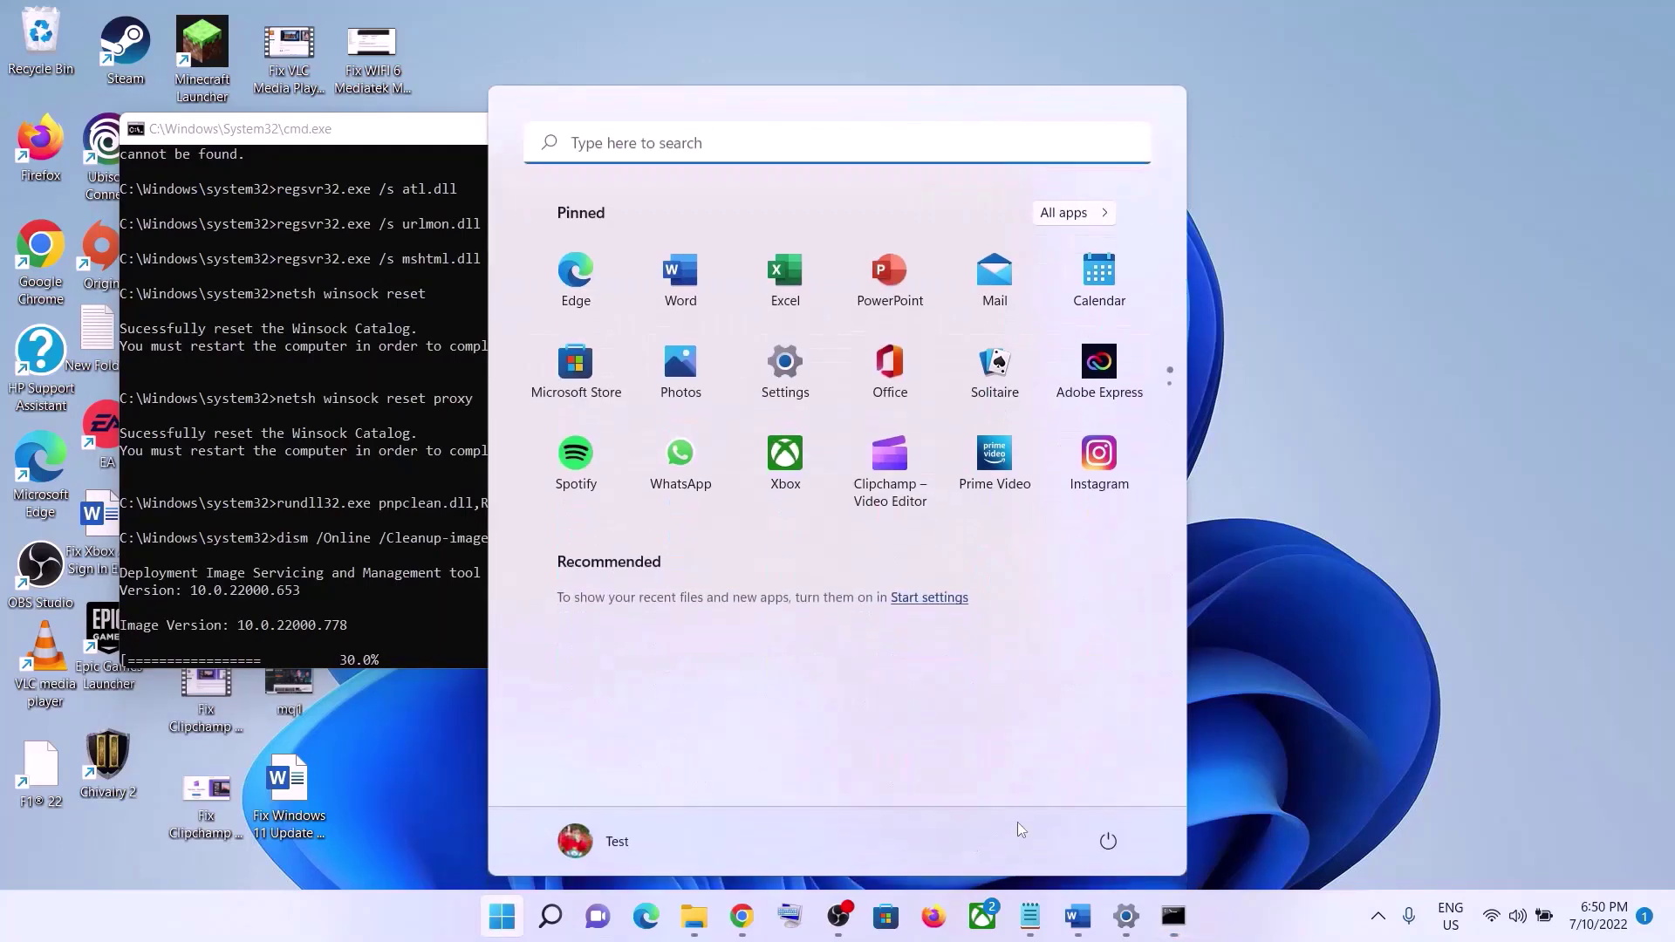
click(1108, 842)
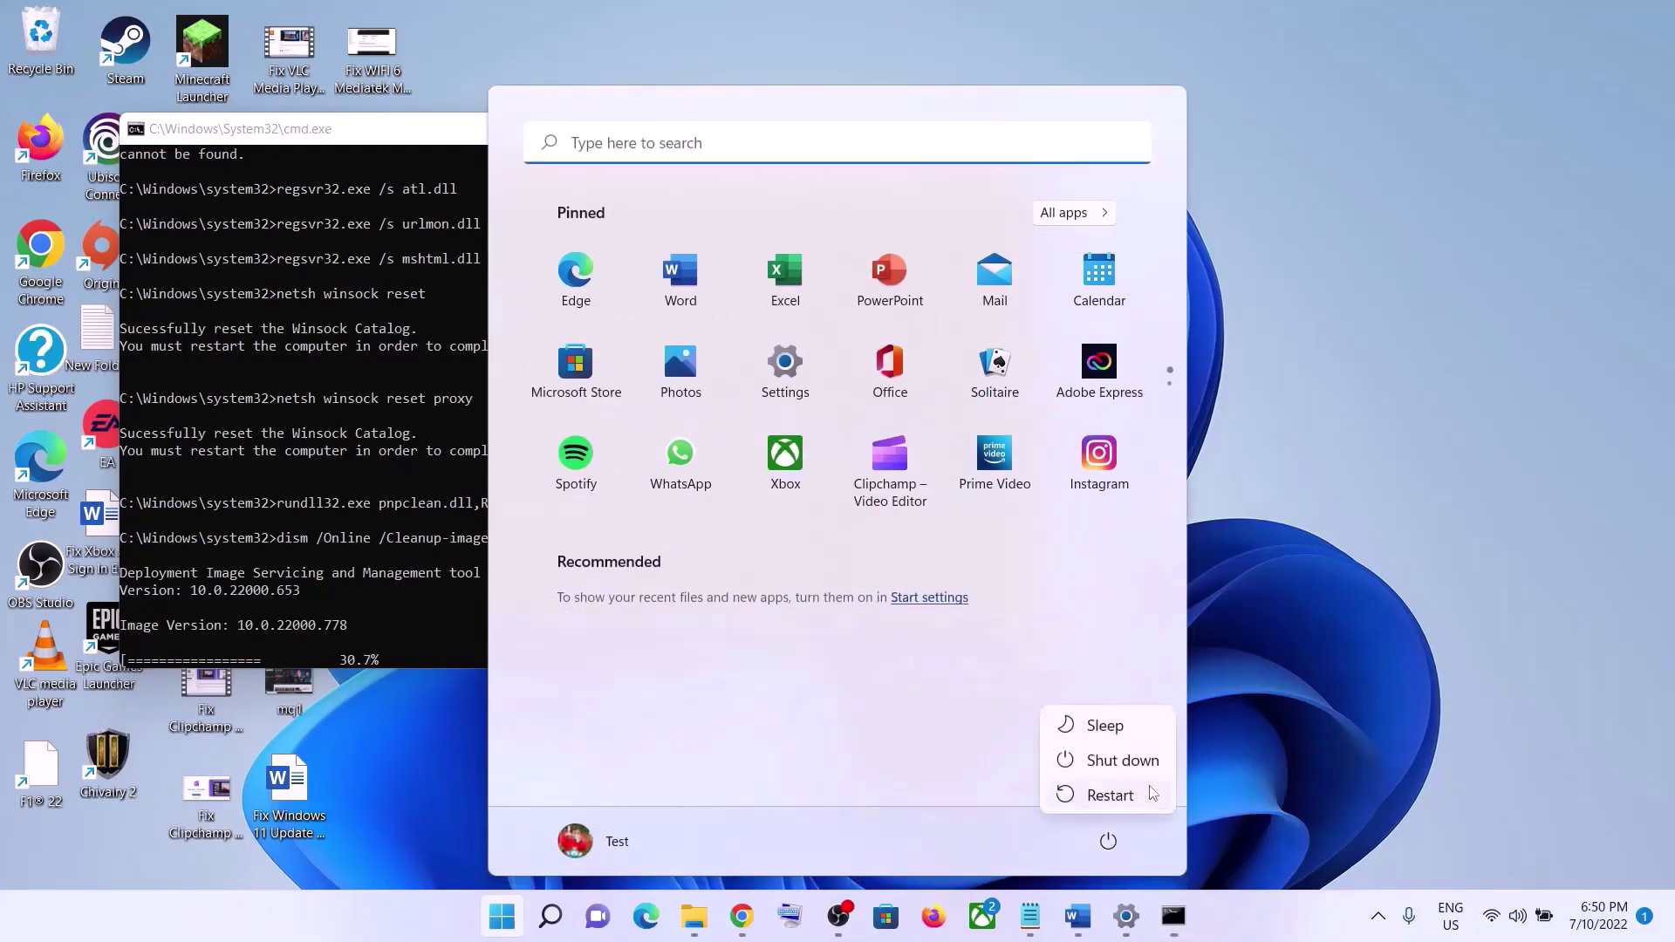
click(1323, 720)
click(1323, 720)
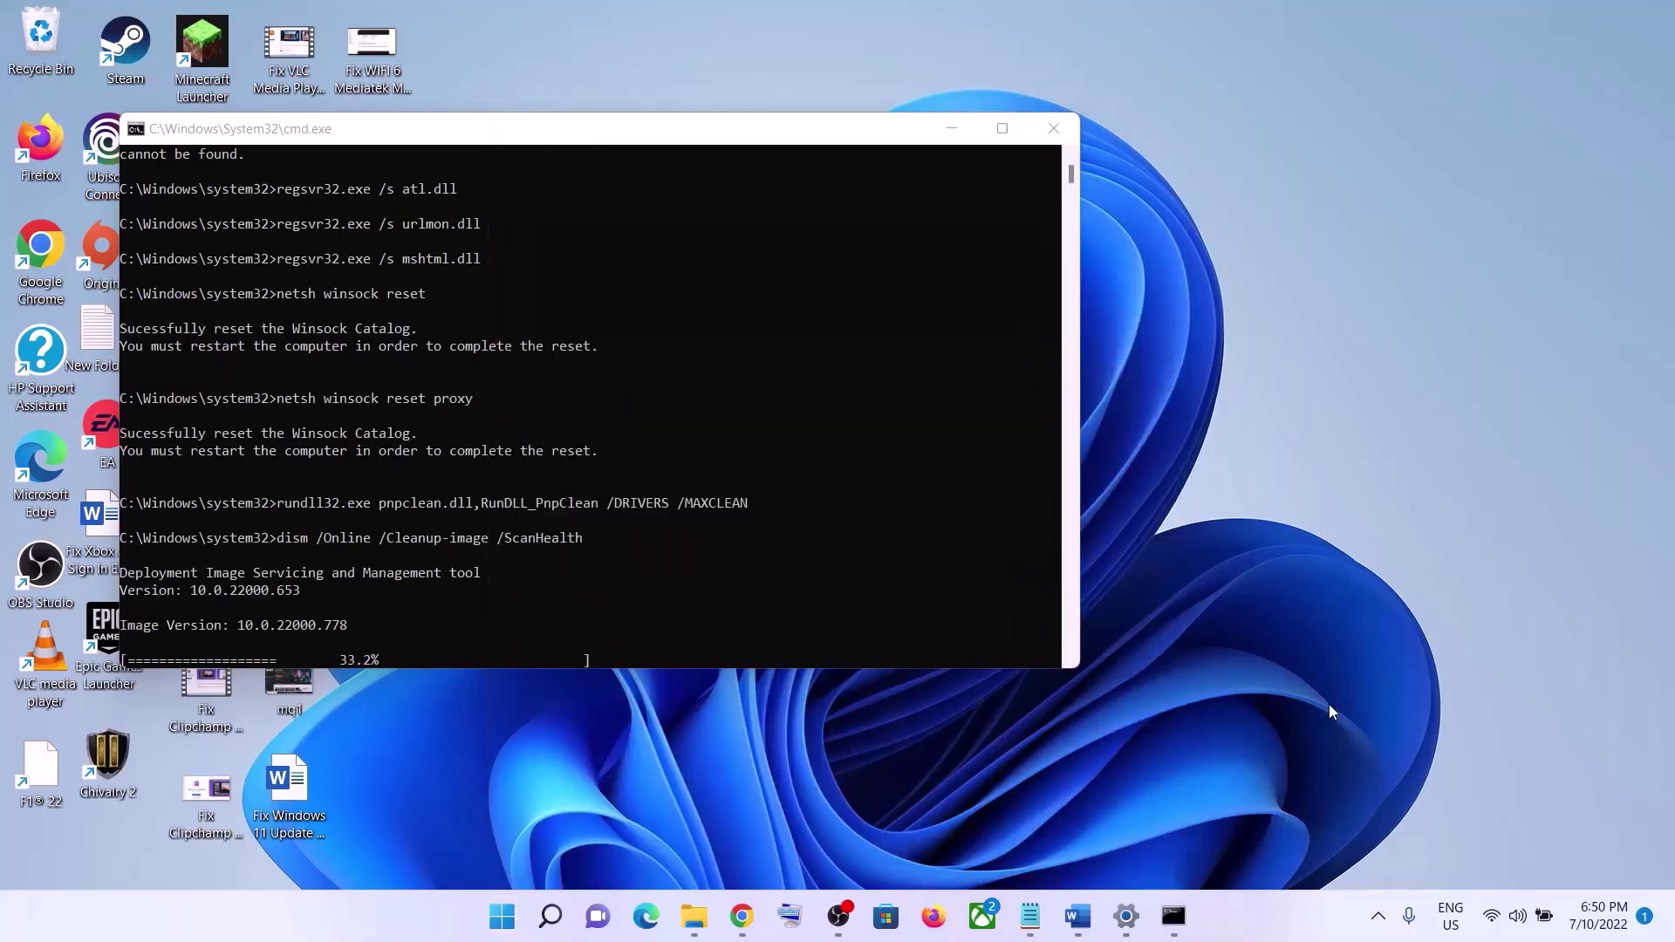
click(1126, 917)
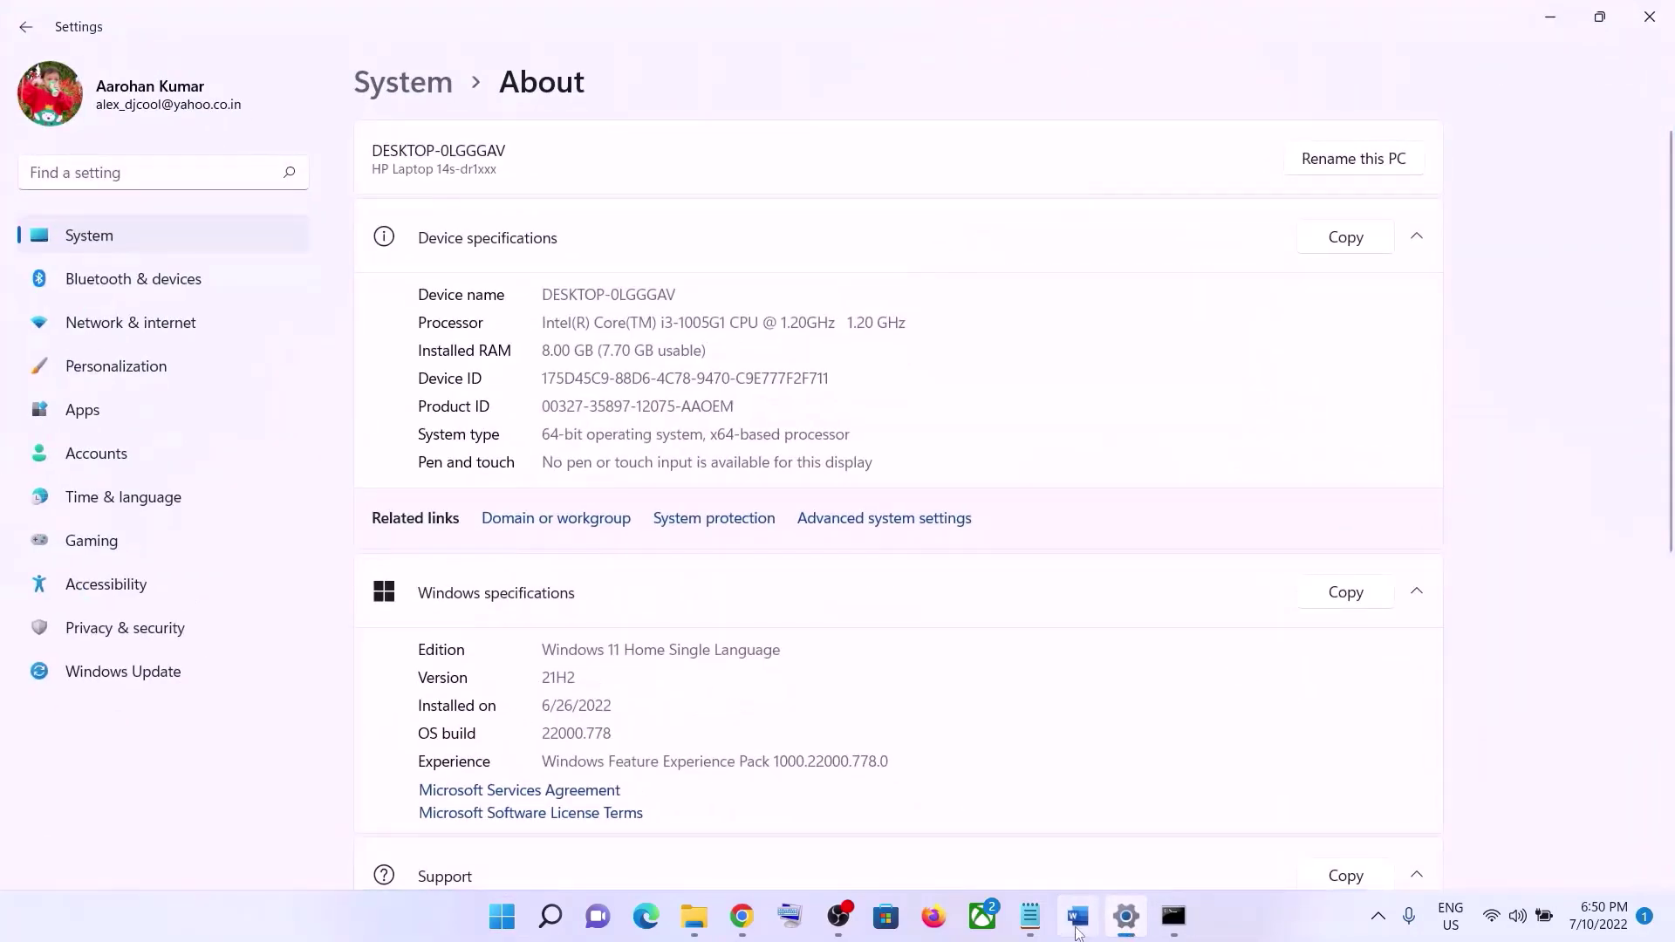
- In the Word guide, select the Step 6 heading 'Use Media Creation Tool'
click(1079, 932)
scroll(753, 376, down, 5)
scroll(753, 376, down, 2)
drag(274, 293, 883, 313)
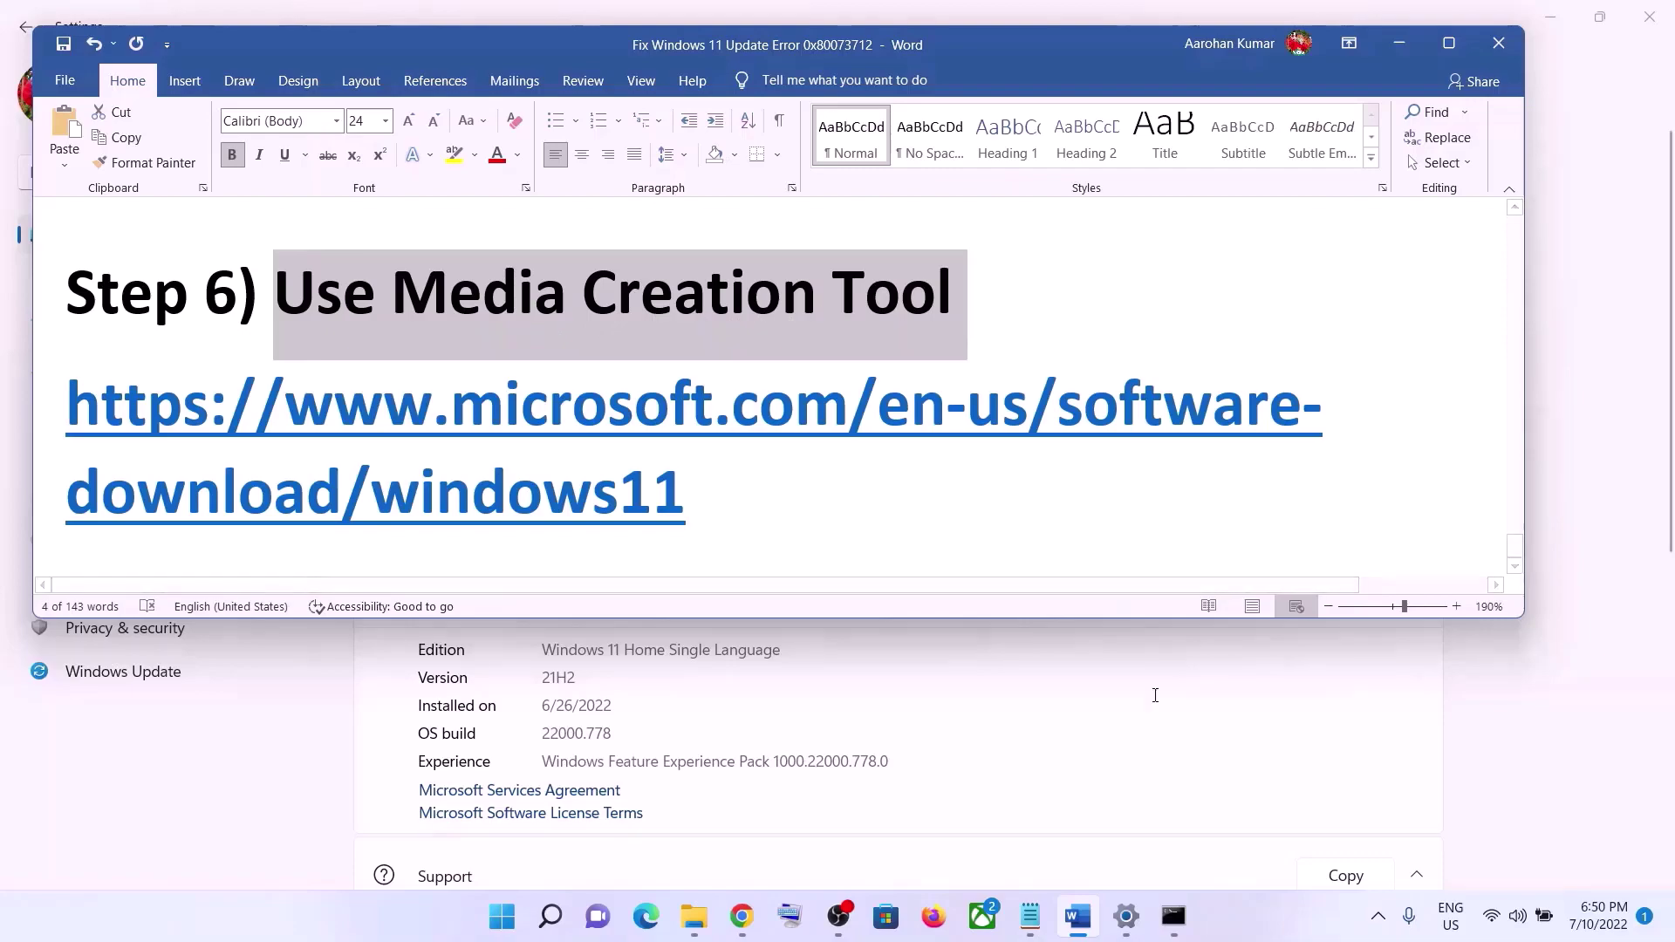
- Download the Media Creation Tool from Create Windows 11 Installation Media on the download page
click(1219, 930)
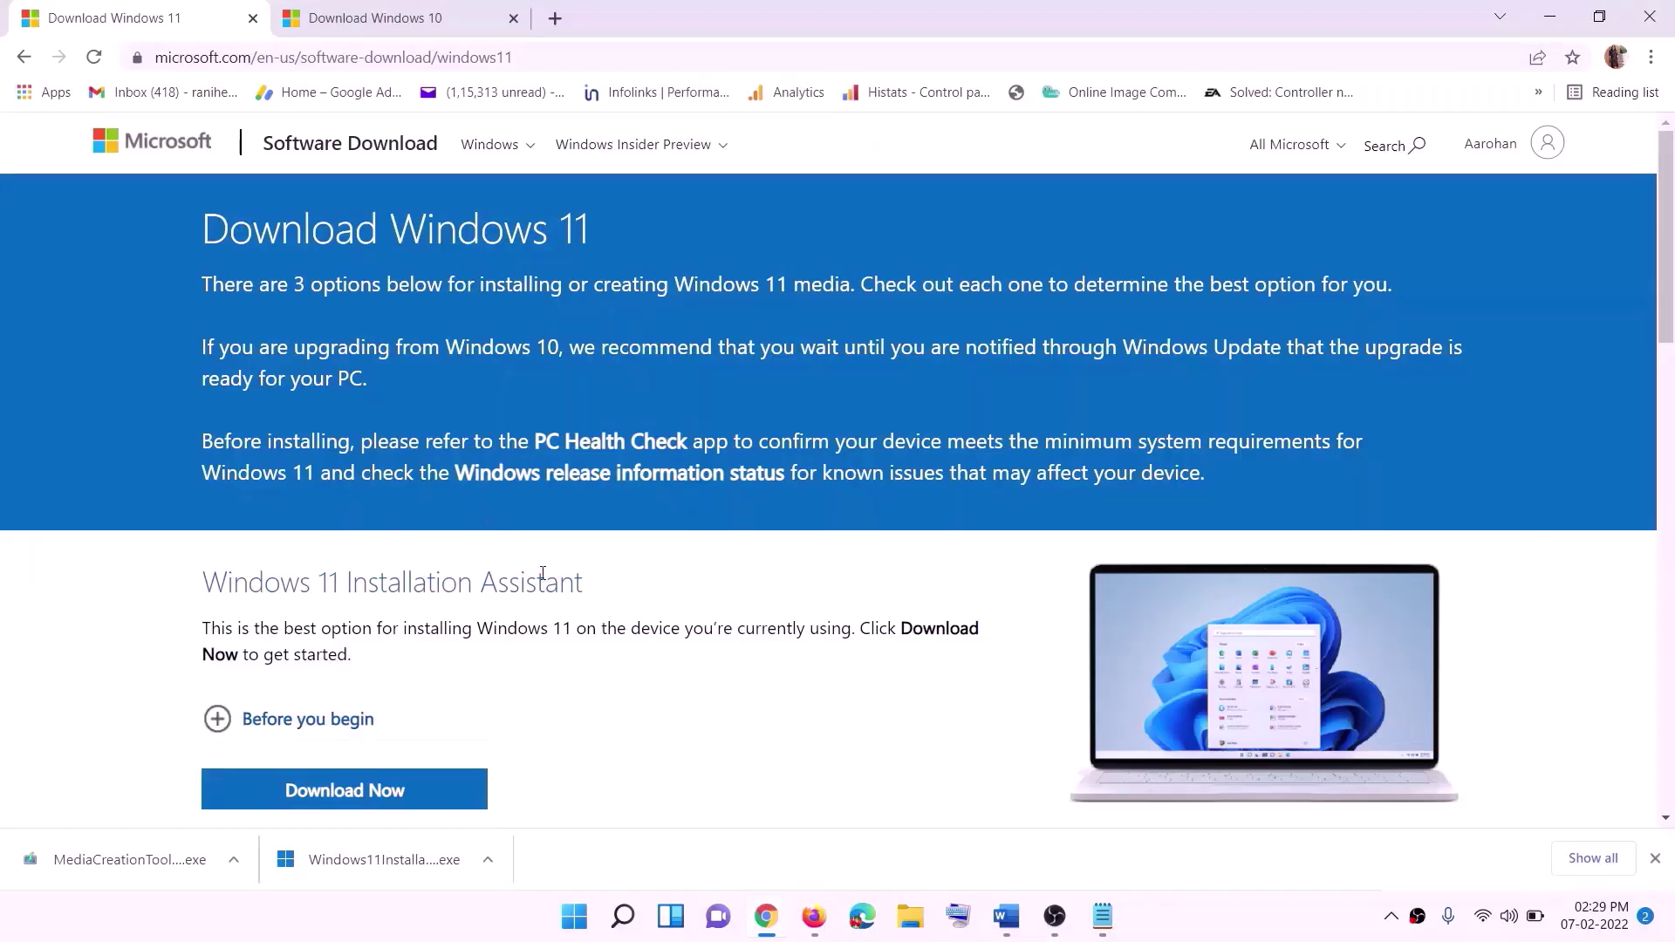
scroll(534, 612, down, 5)
drag(313, 517, 484, 518)
click(333, 664)
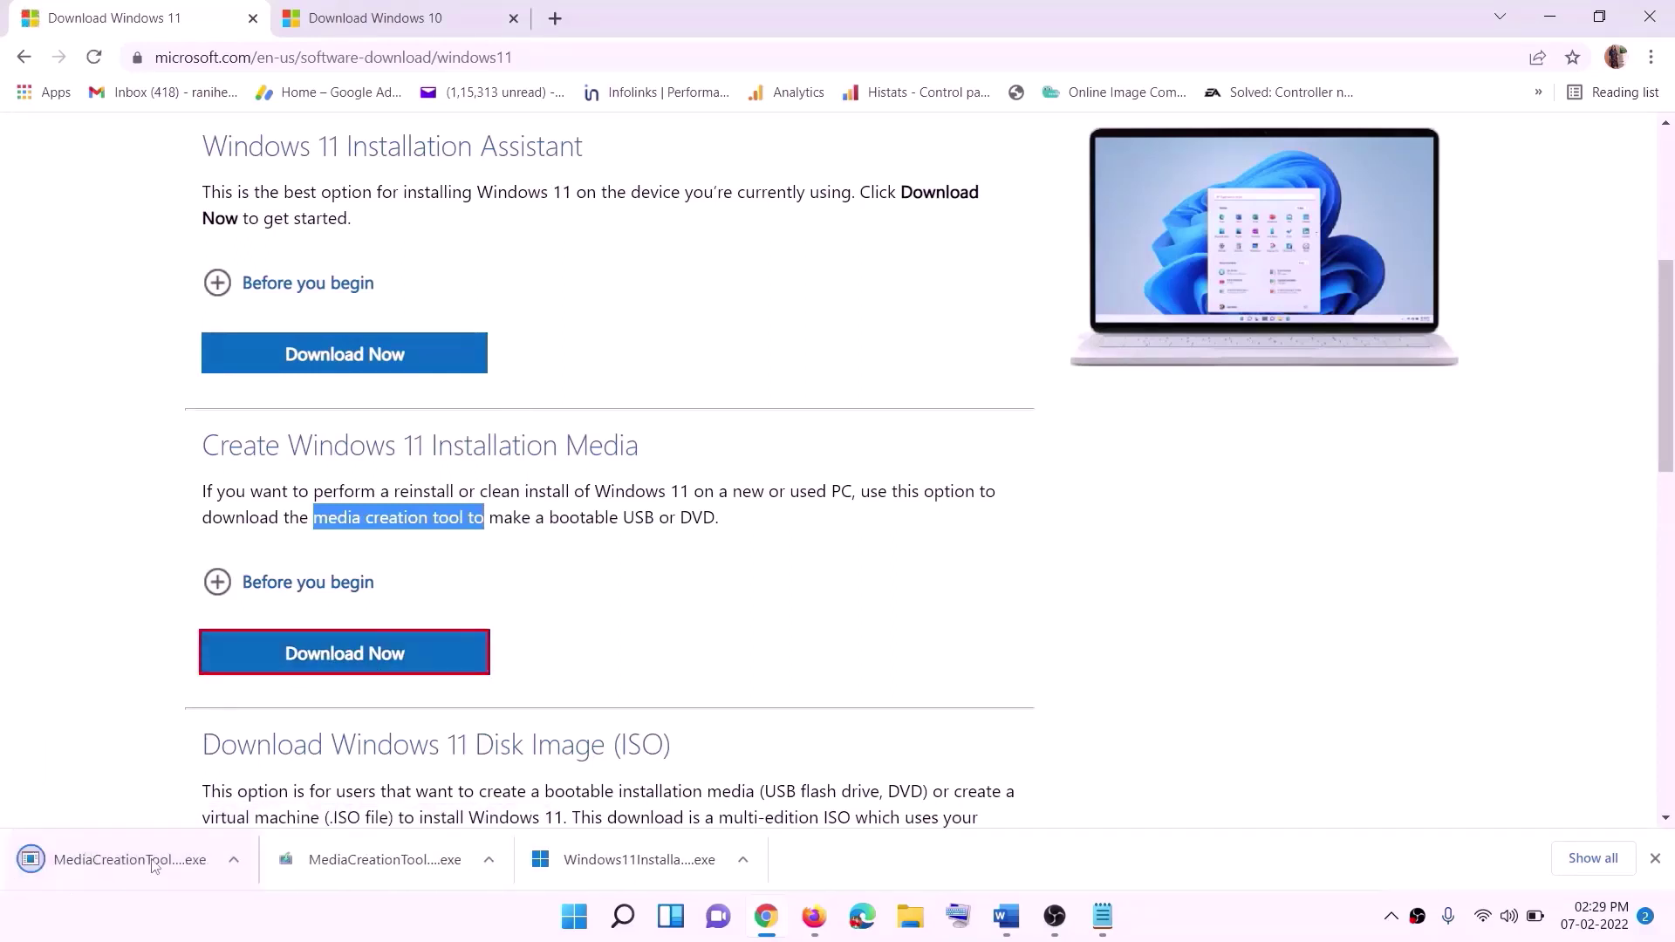
- Run MediaCreationTool, accept the license, and create an ISO file named Windows on the Desktop
click(118, 864)
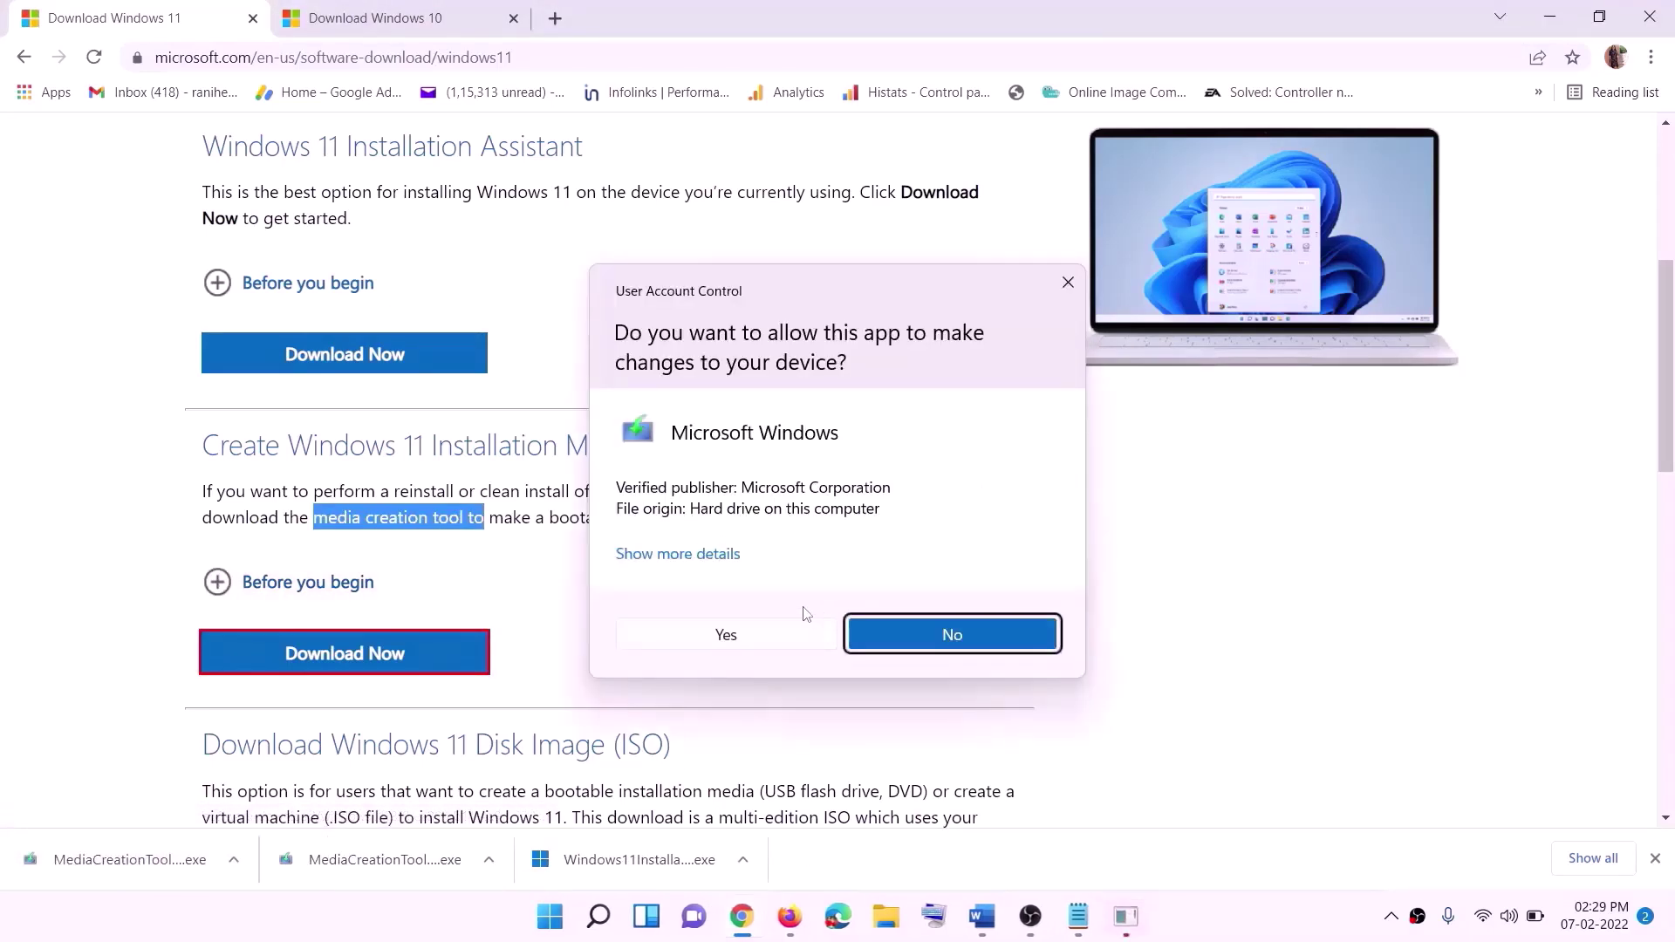
click(742, 643)
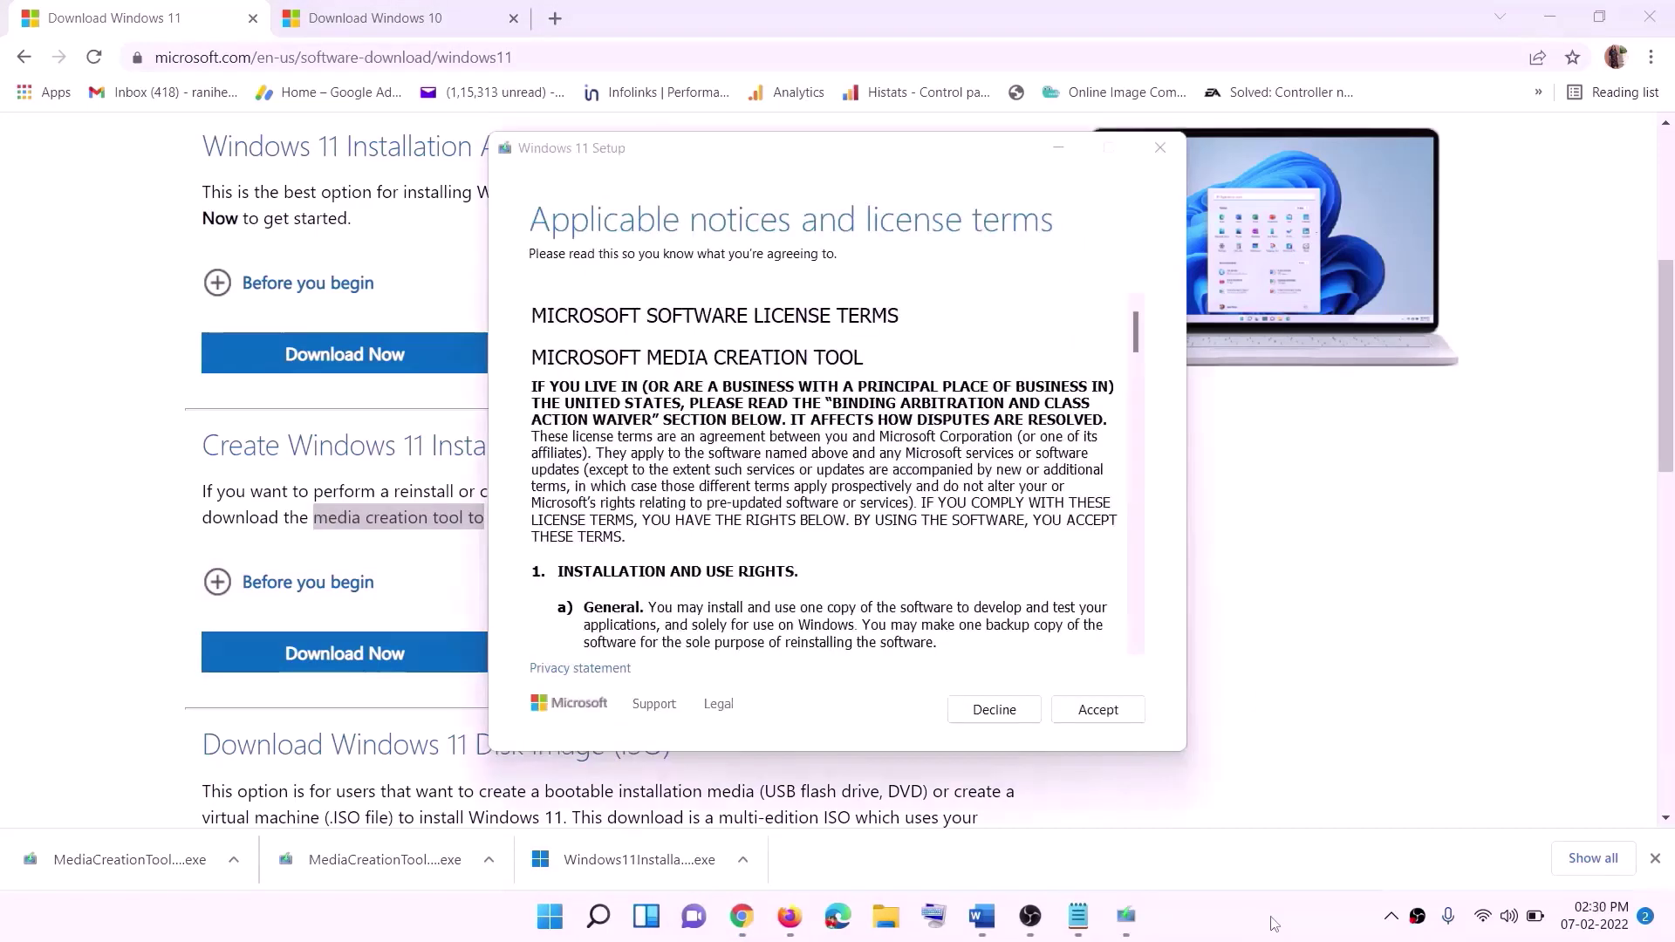
click(1096, 709)
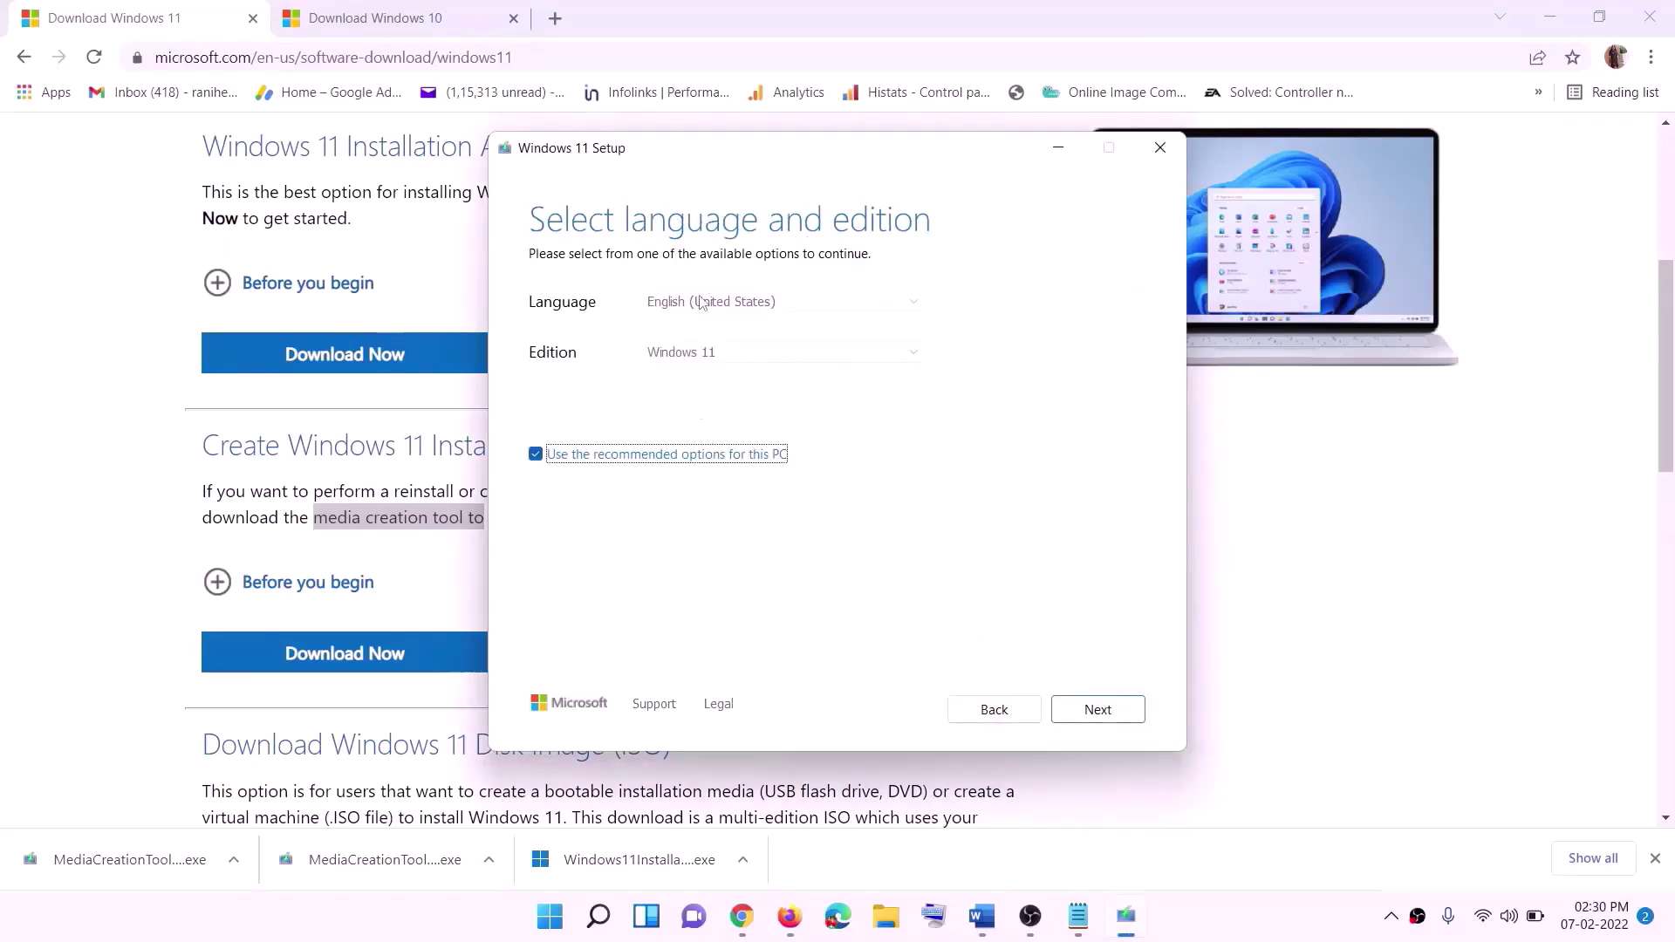
click(1091, 708)
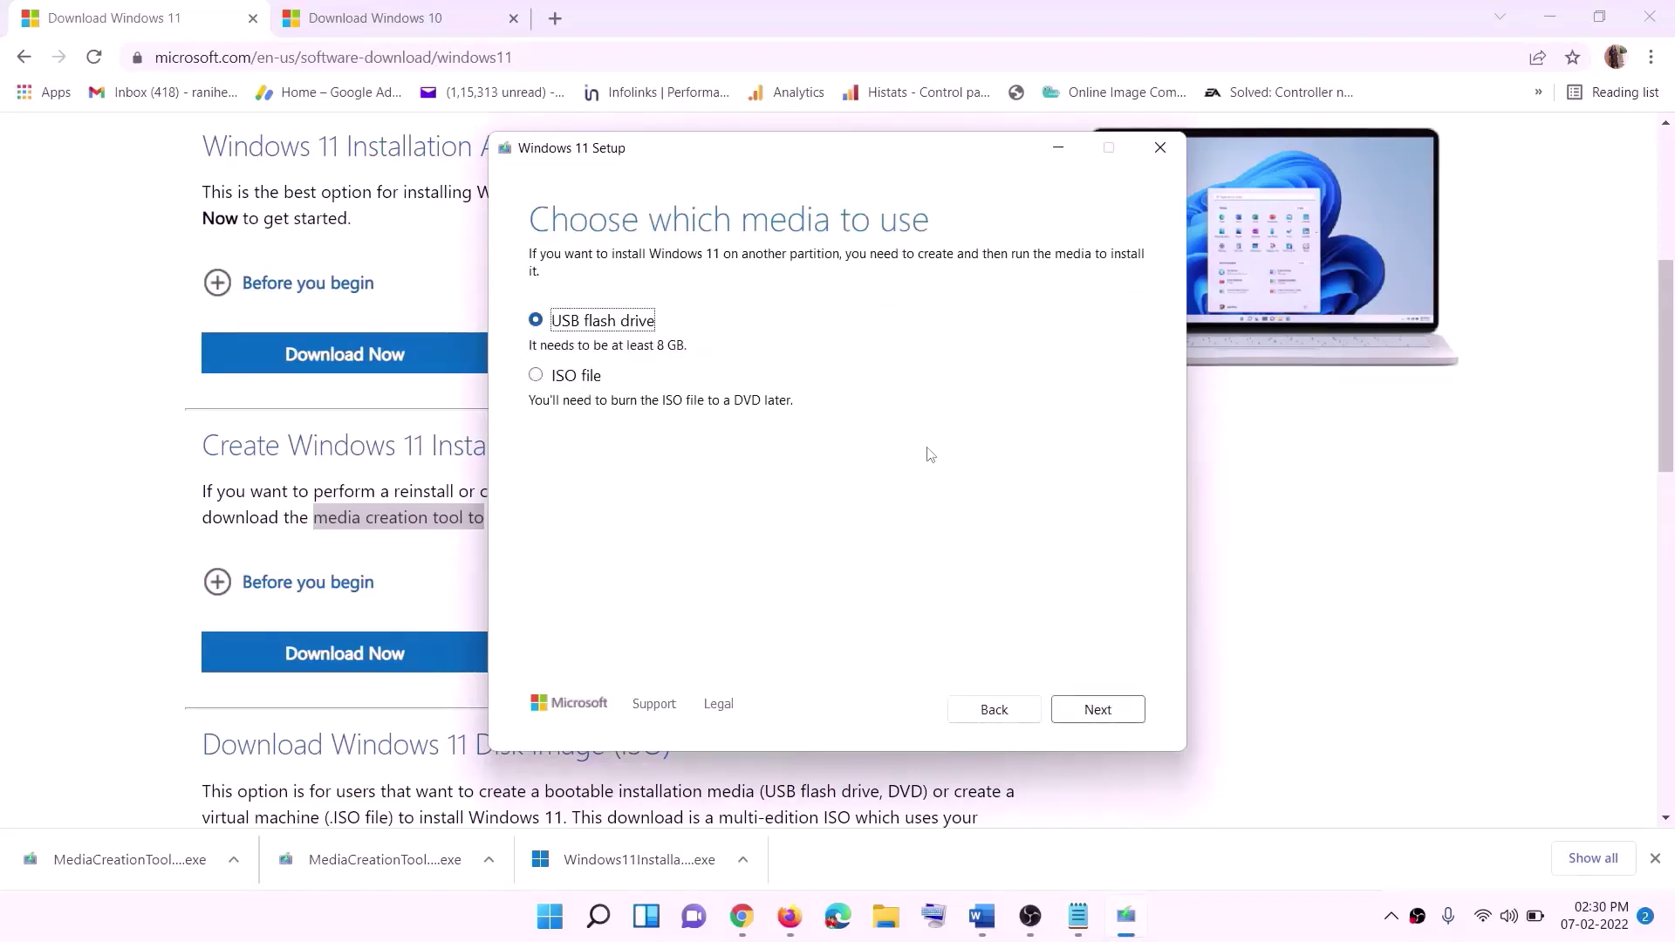
click(553, 384)
click(1096, 708)
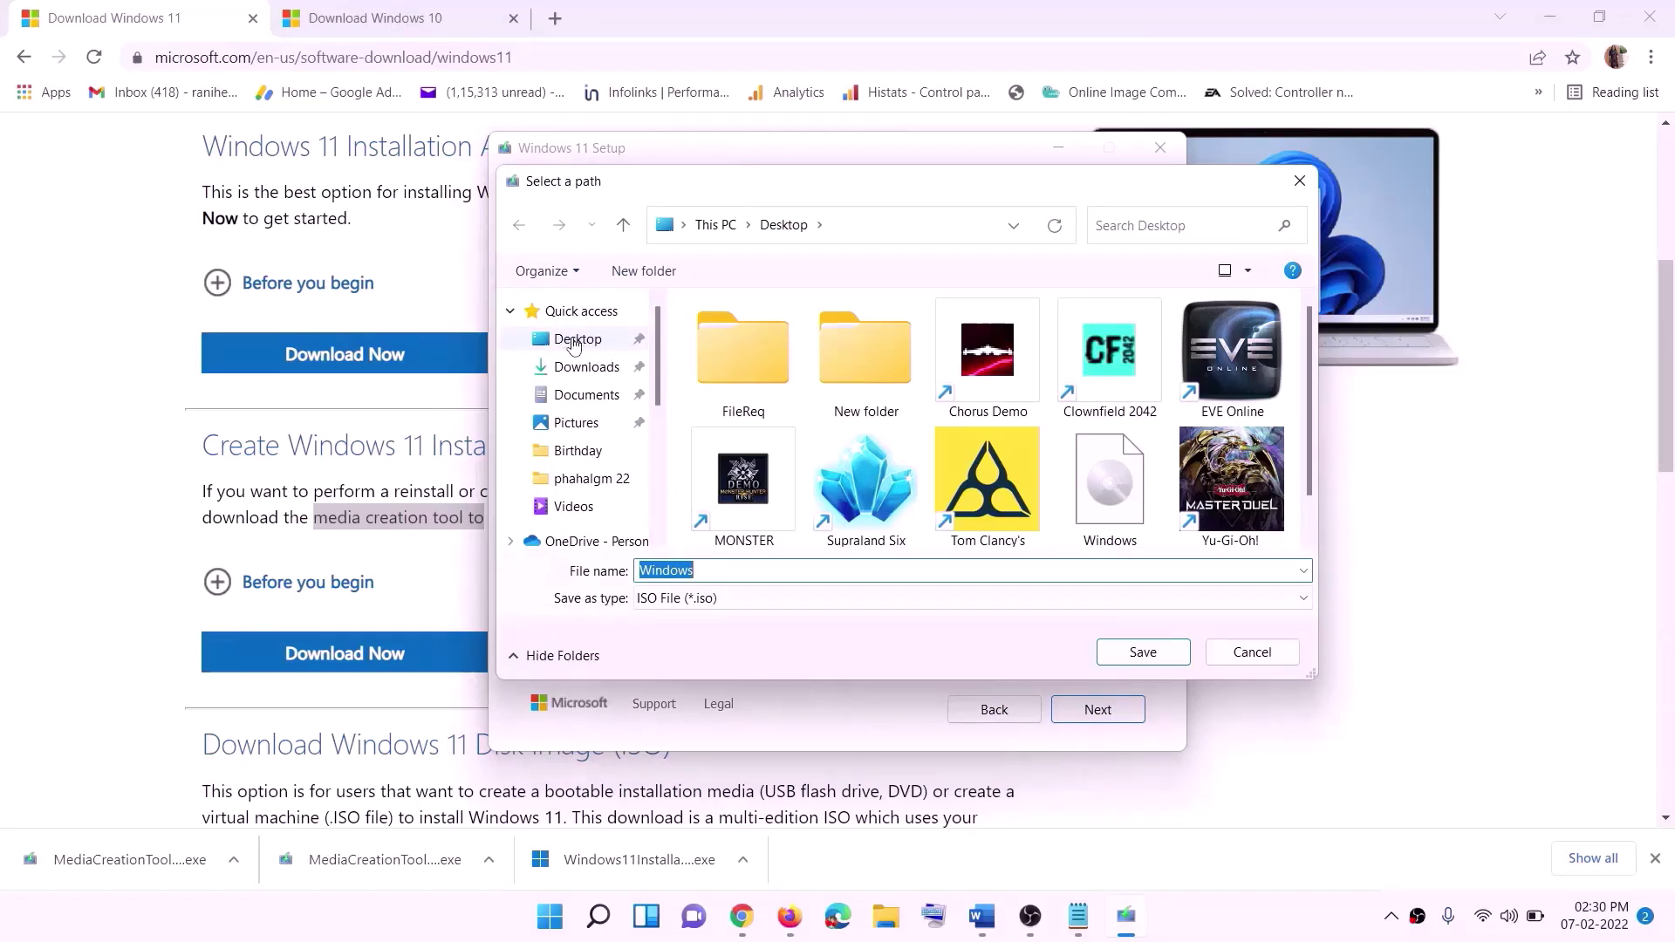
click(532, 348)
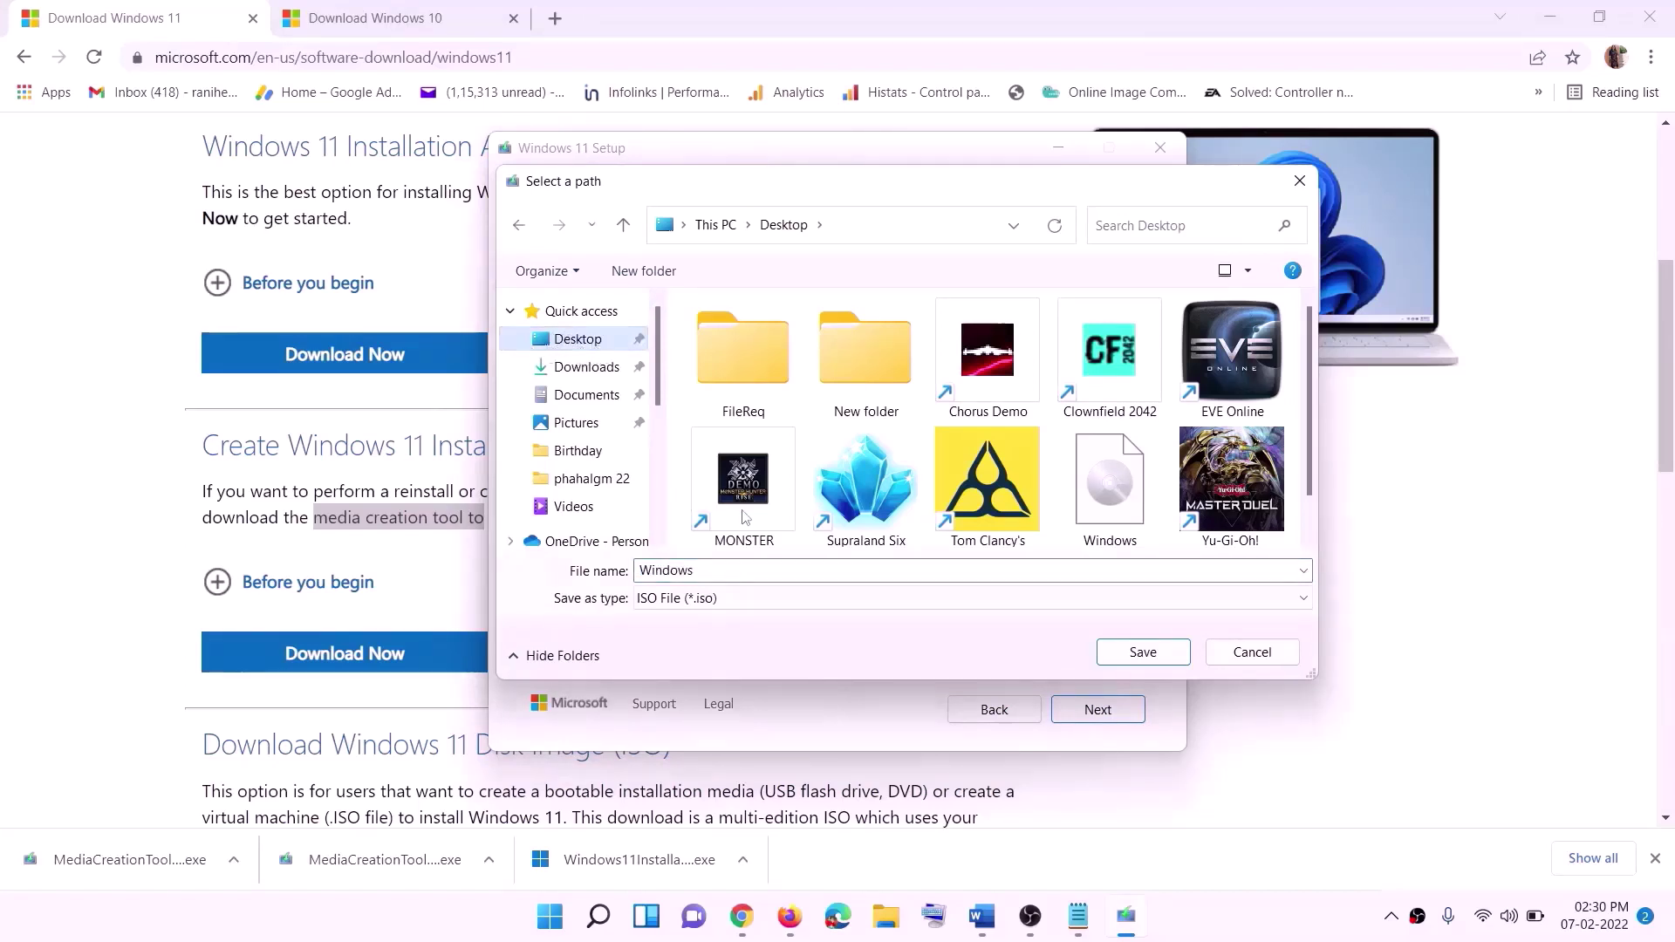
click(1150, 656)
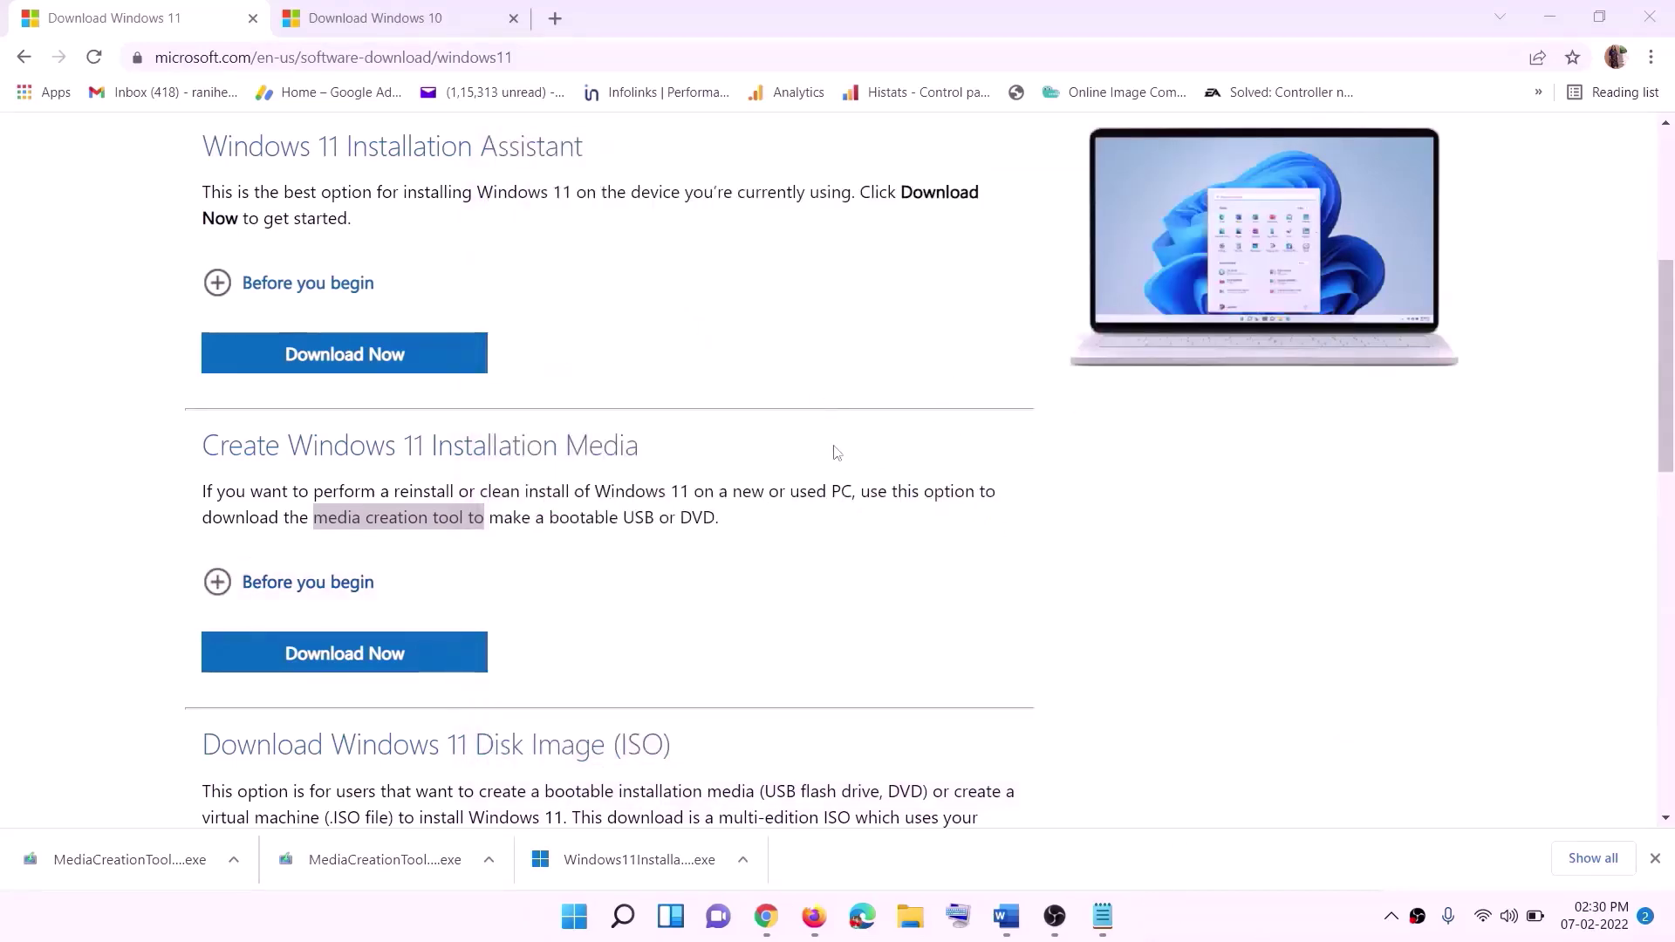
- Mount the Windows ISO from the desktop and launch its setup with administrator approval
key(super+d)
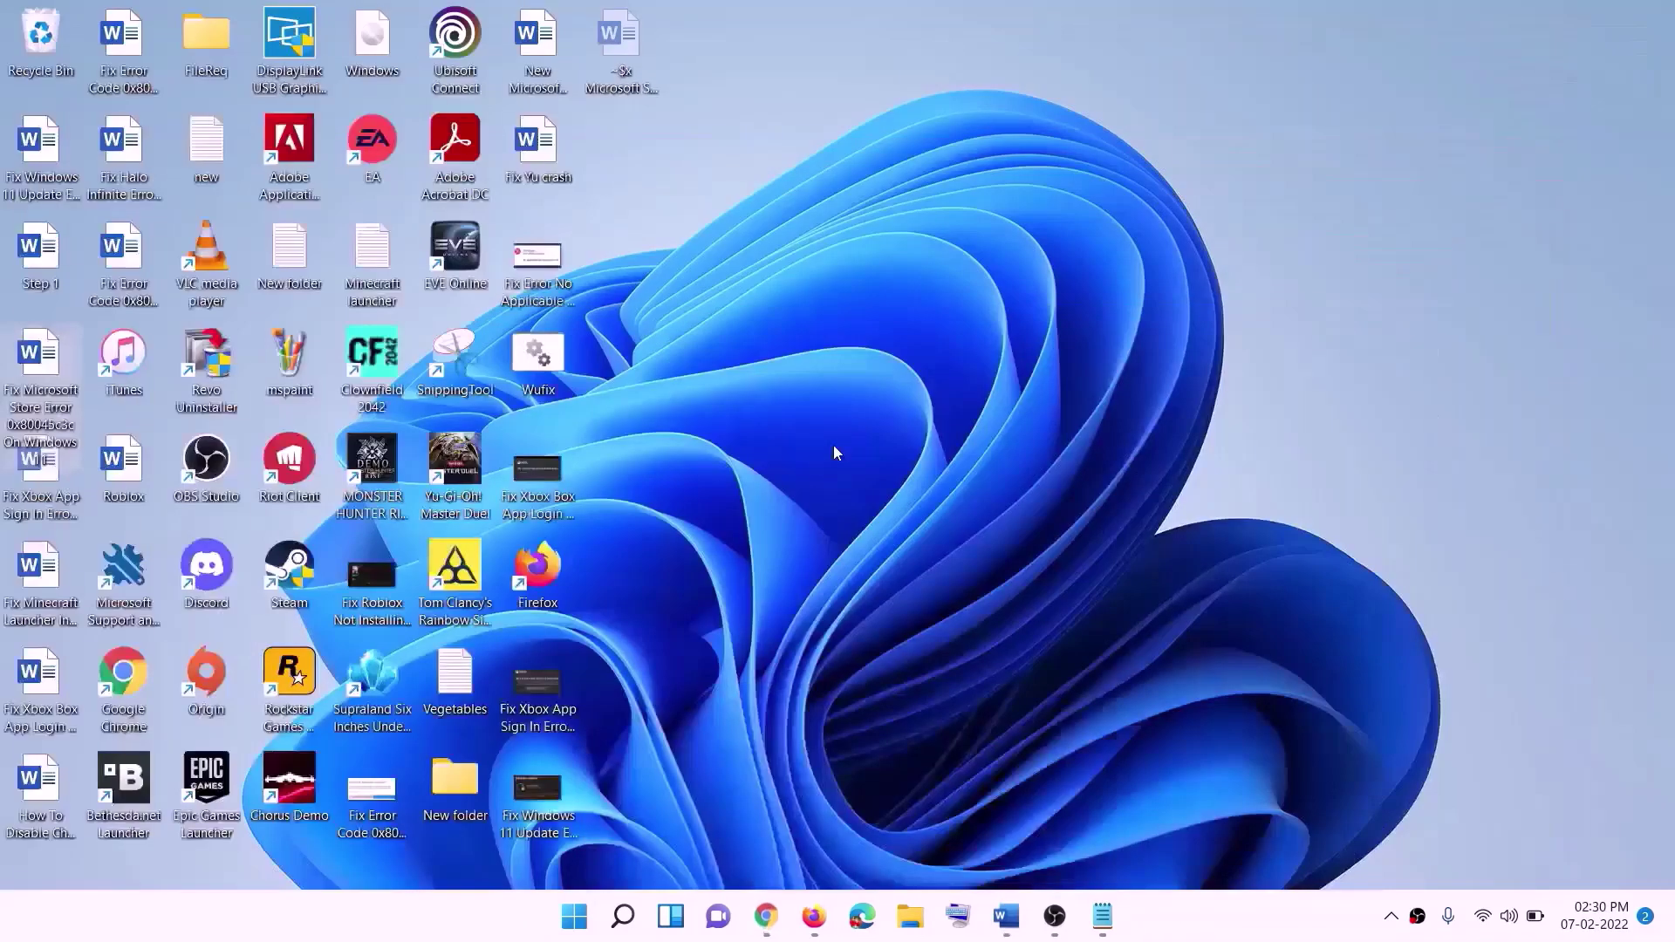
drag(397, 48, 659, 501)
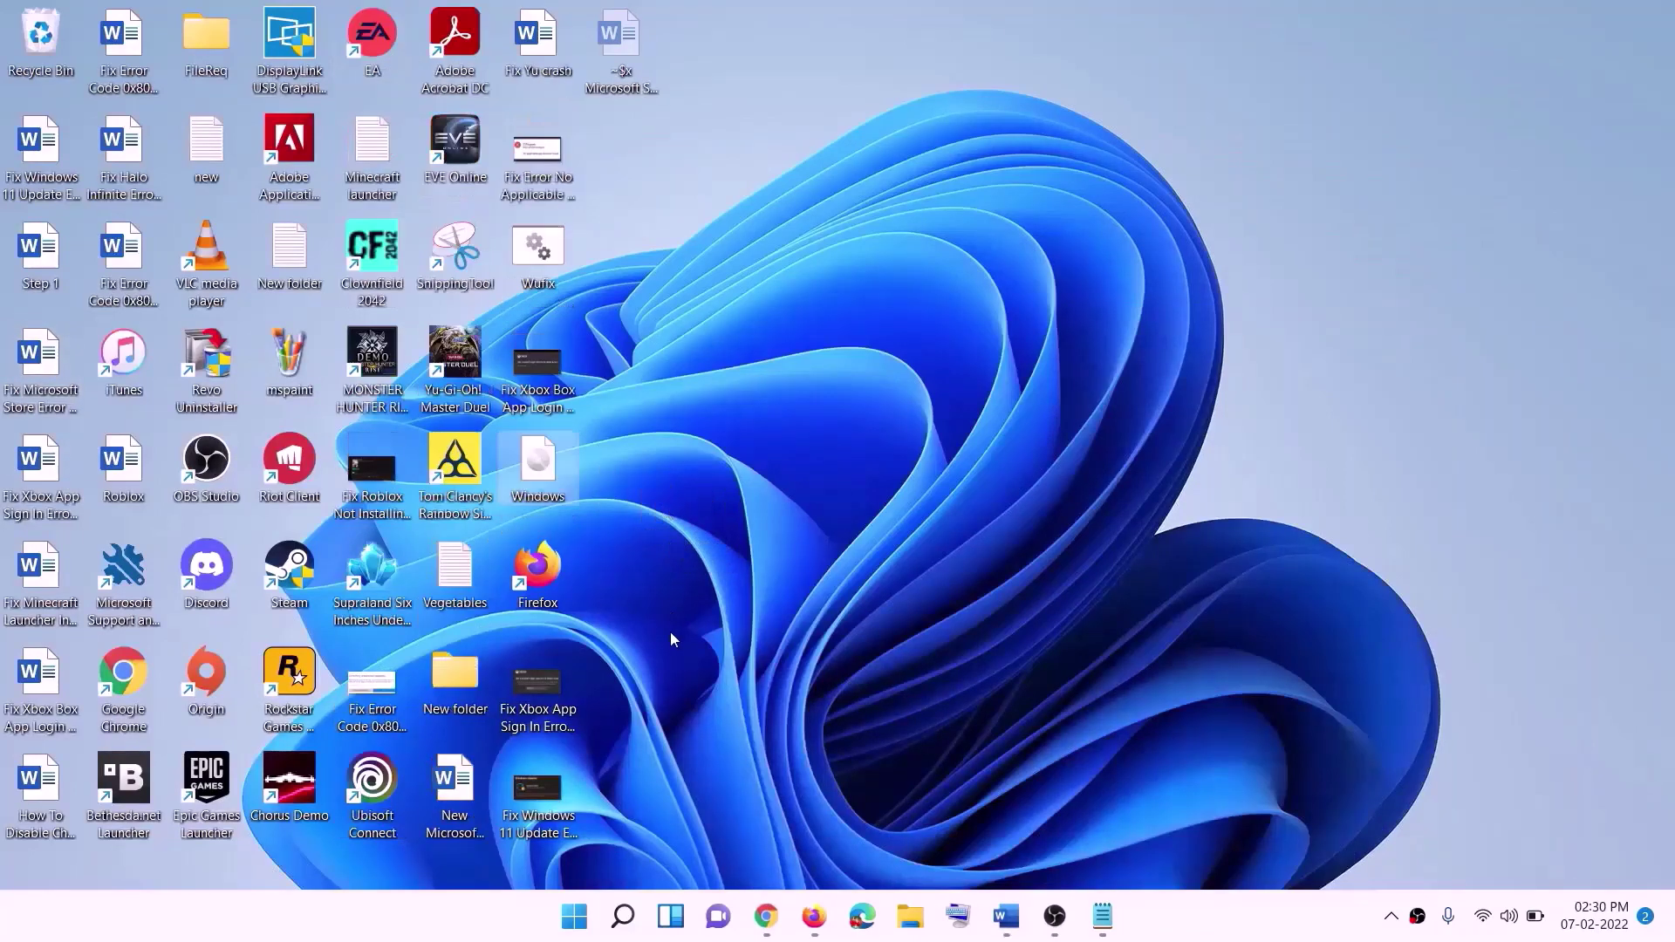
double_click(548, 462)
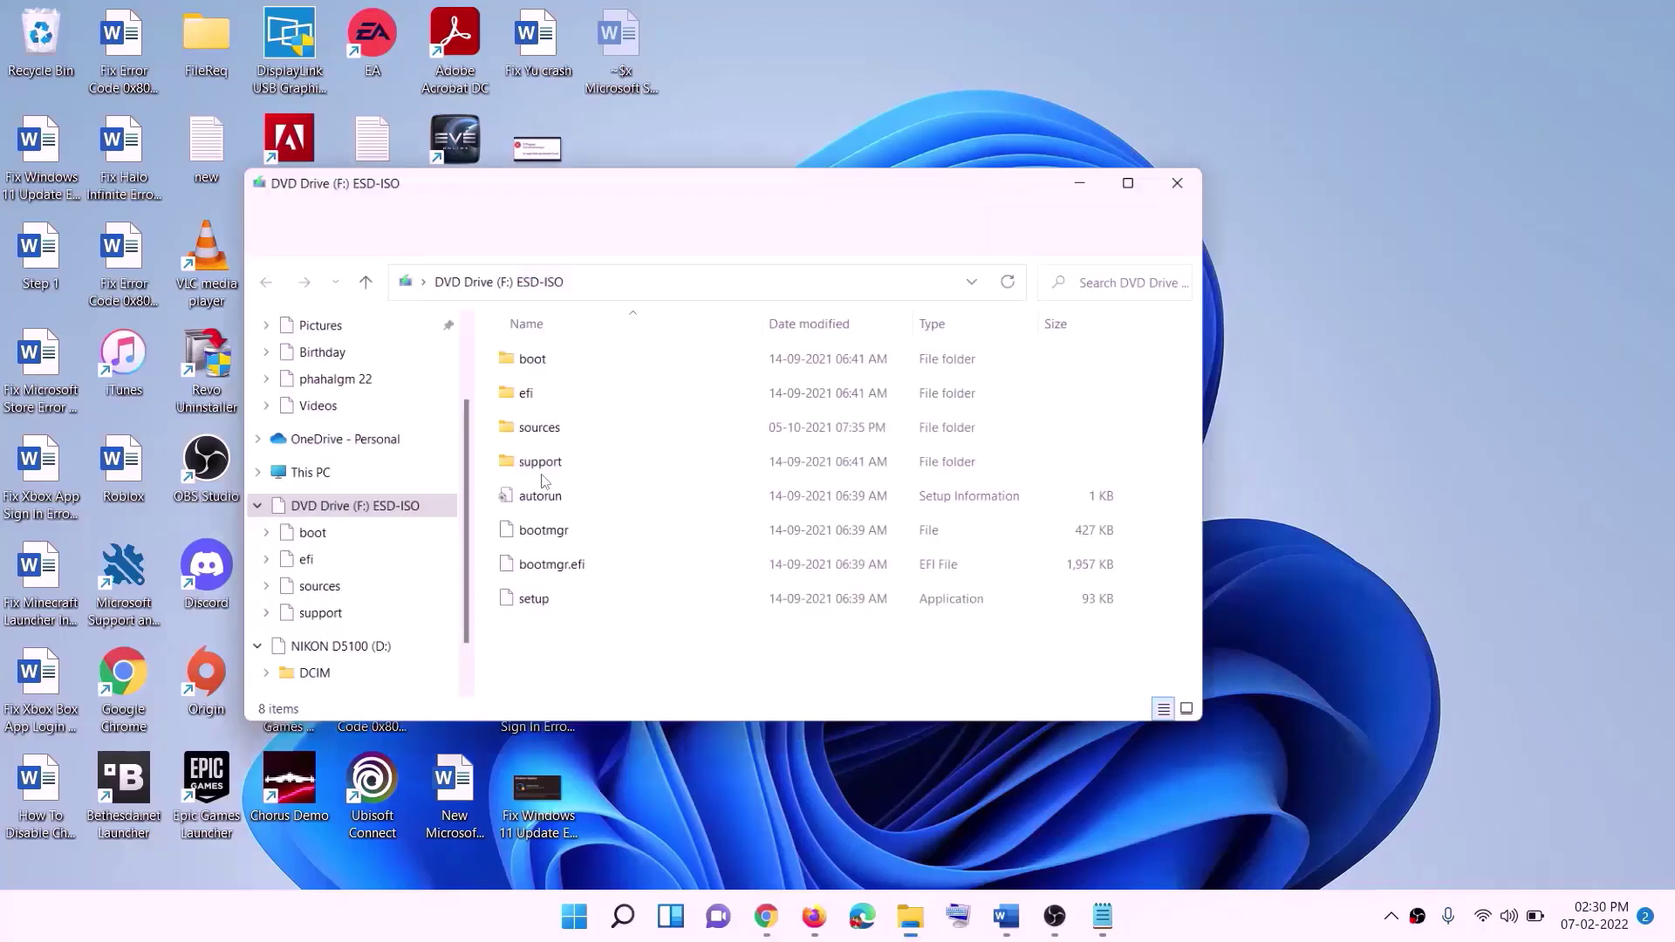
click(530, 612)
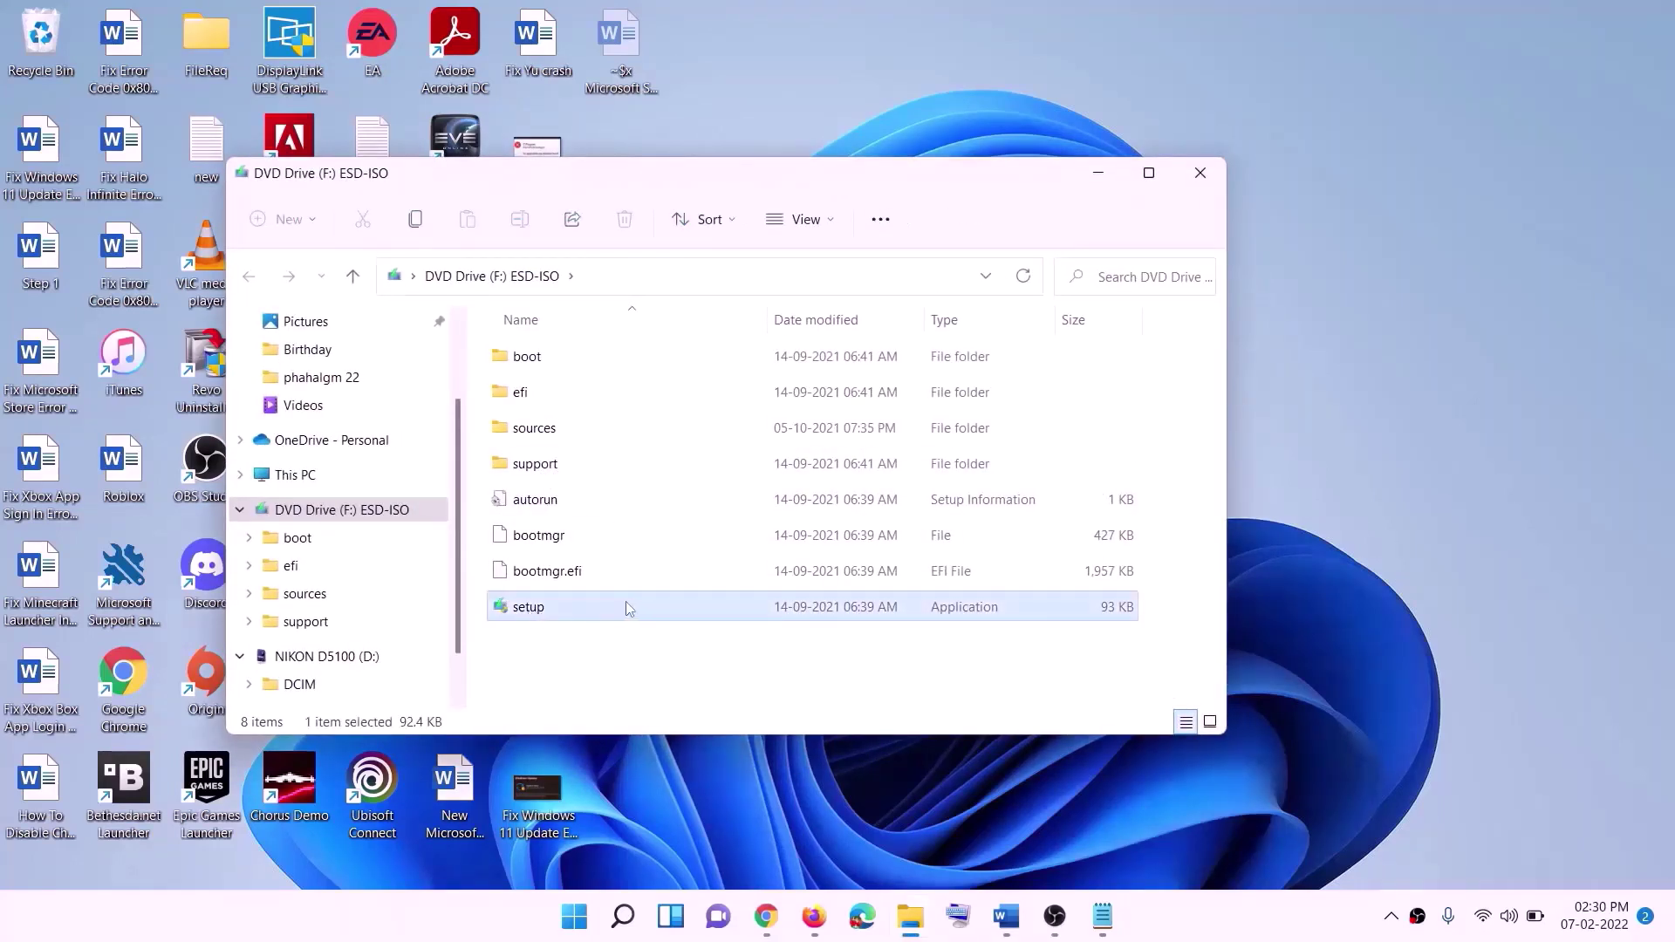
double_click(571, 607)
click(672, 683)
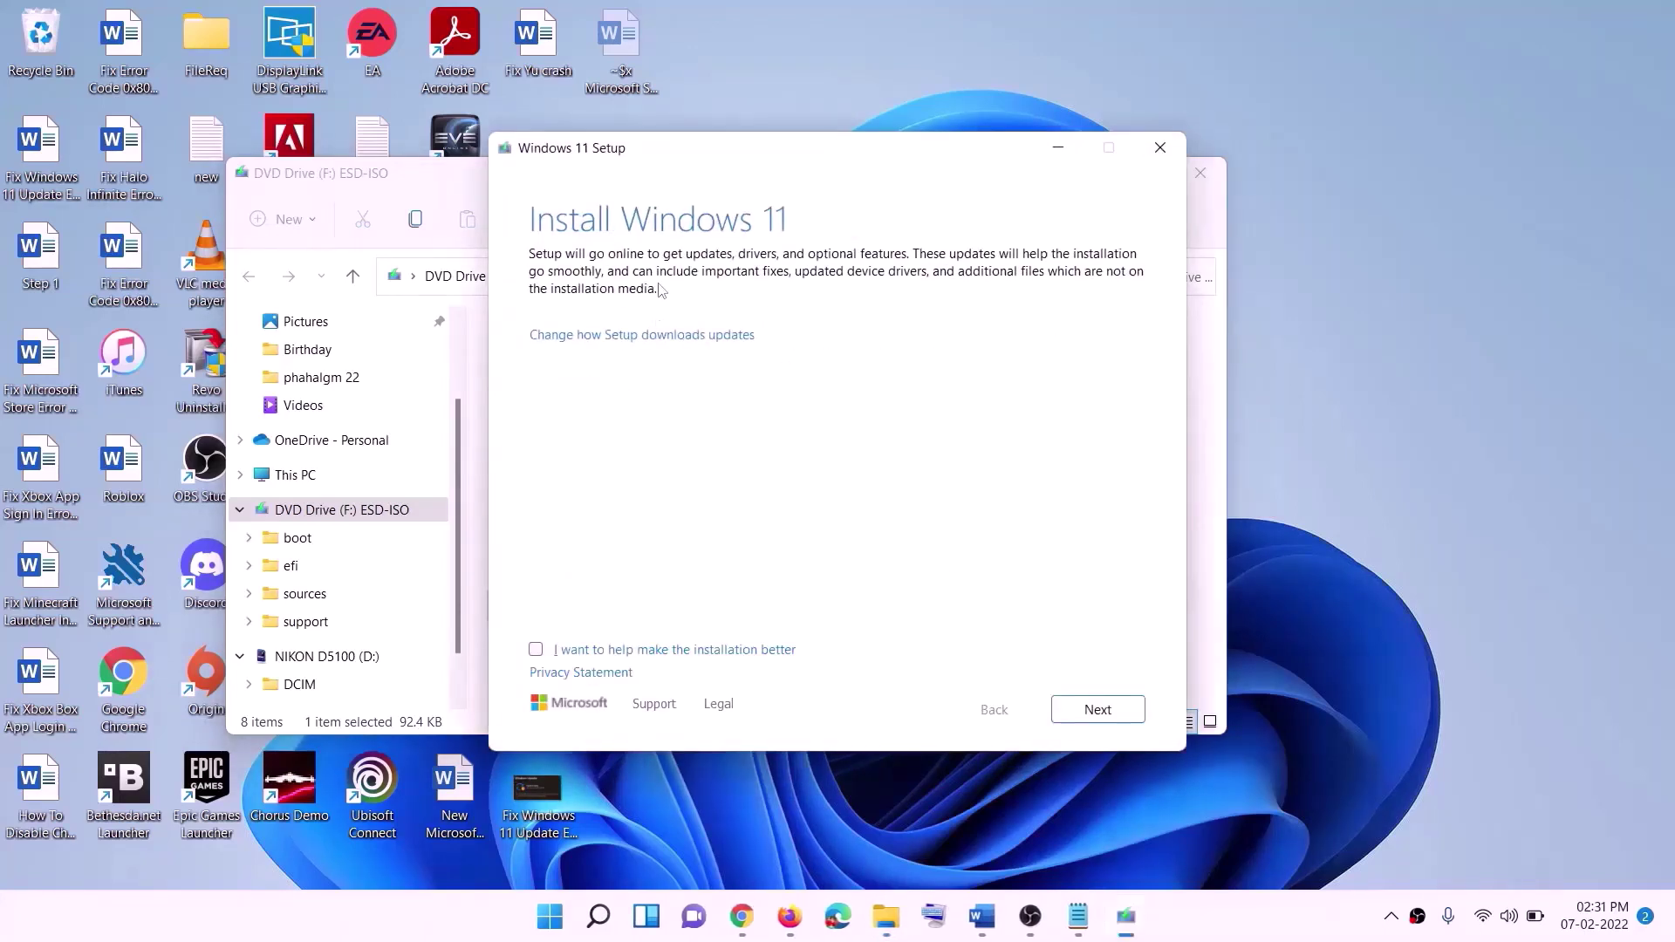
- Advance setup to checking for updates and bring the guide to its Ready to install screenshot
click(1107, 711)
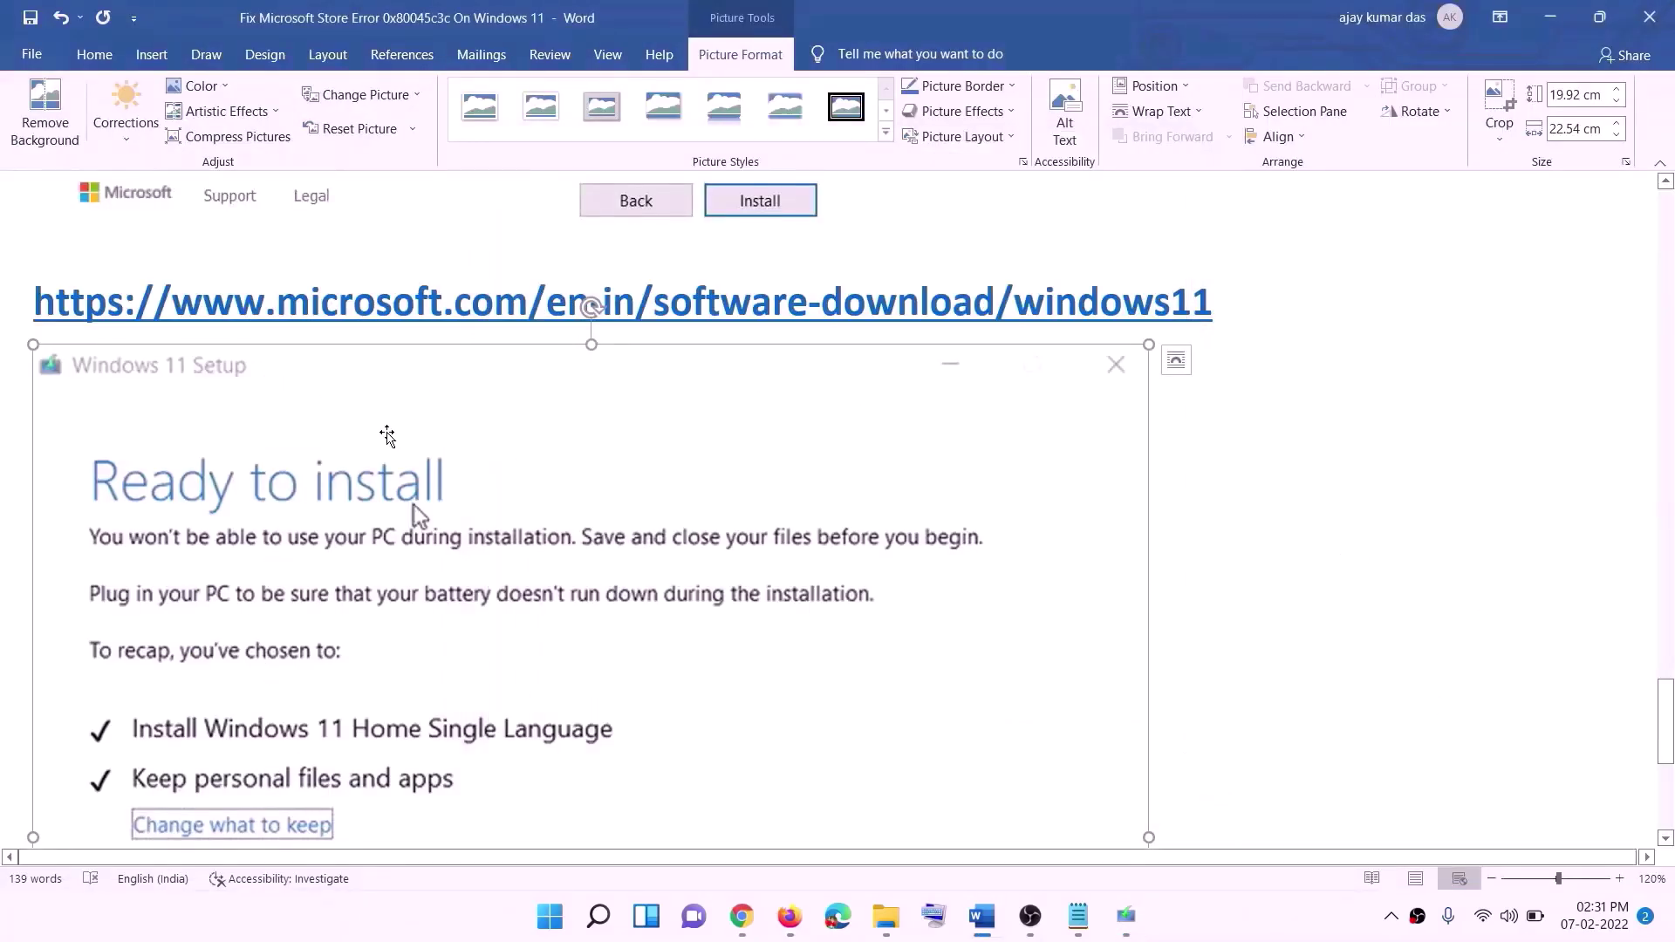
scroll(387, 436, down, 5)
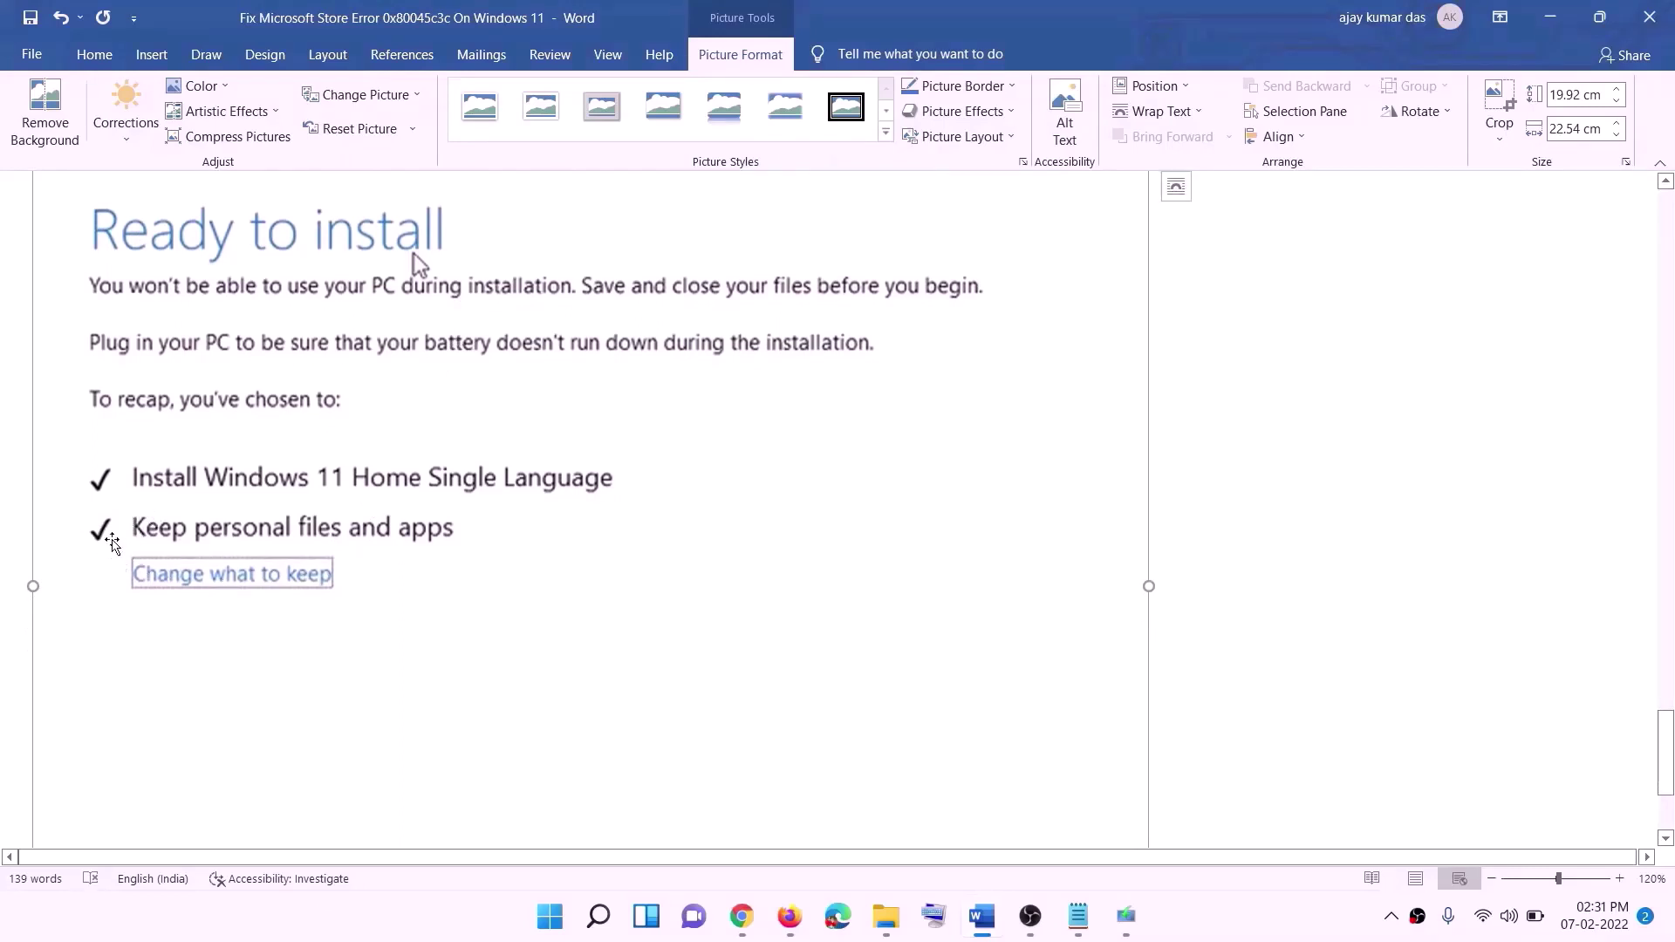
scroll(684, 564, down, 4)
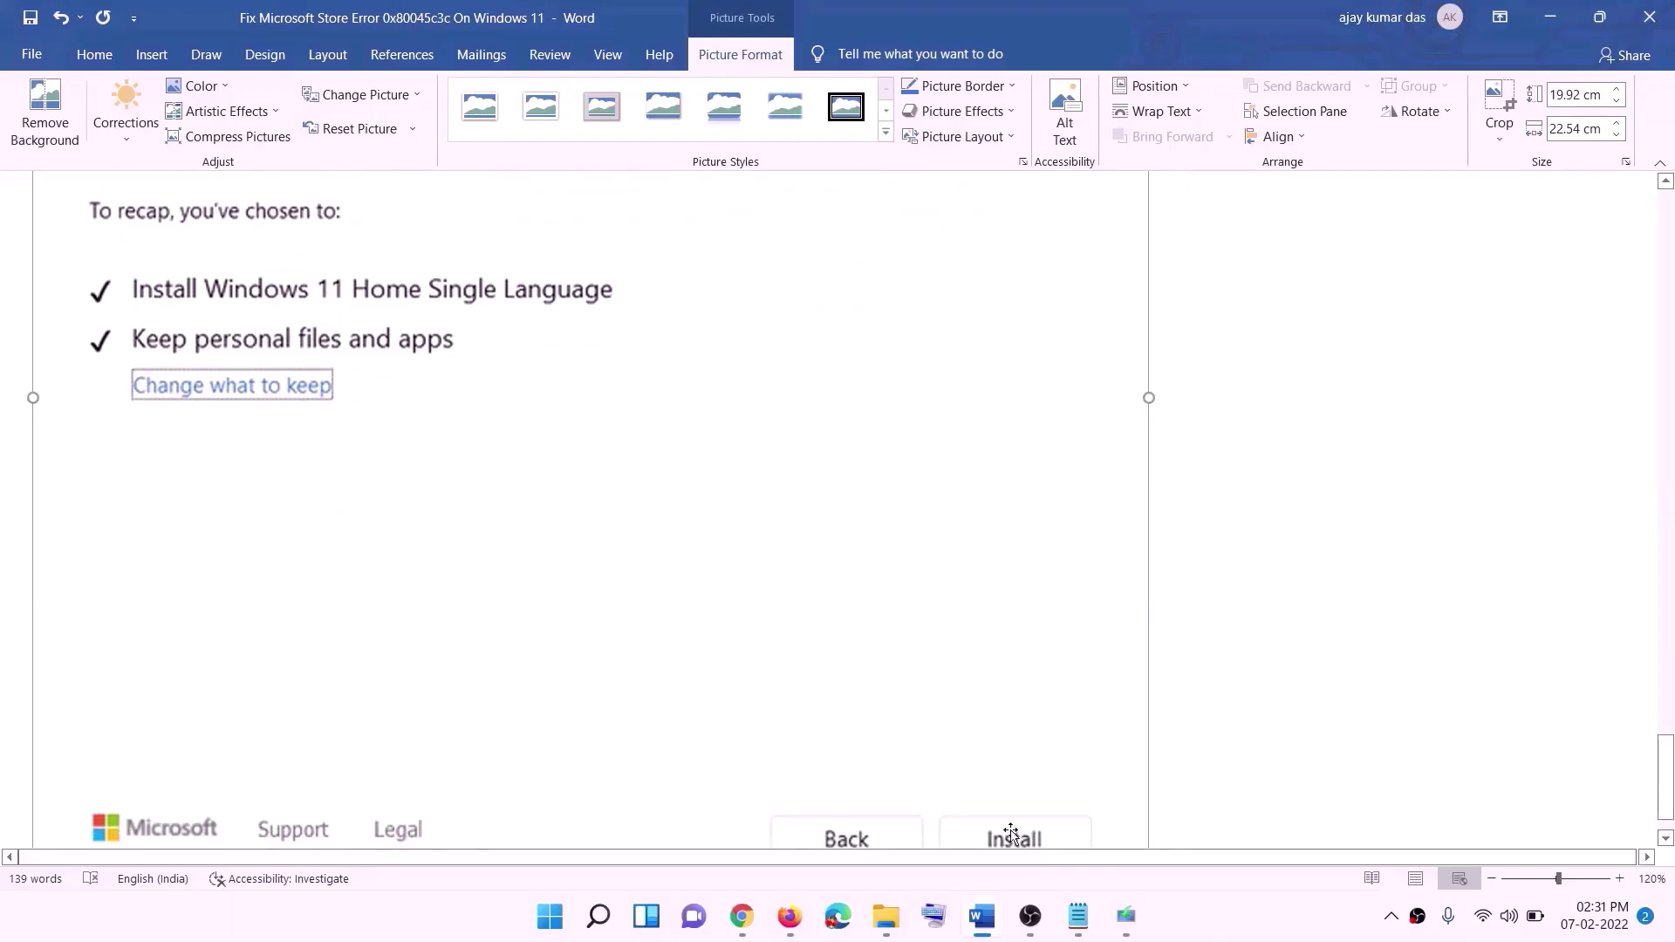
scroll(879, 620, up, 5)
scroll(890, 652, up, 3)
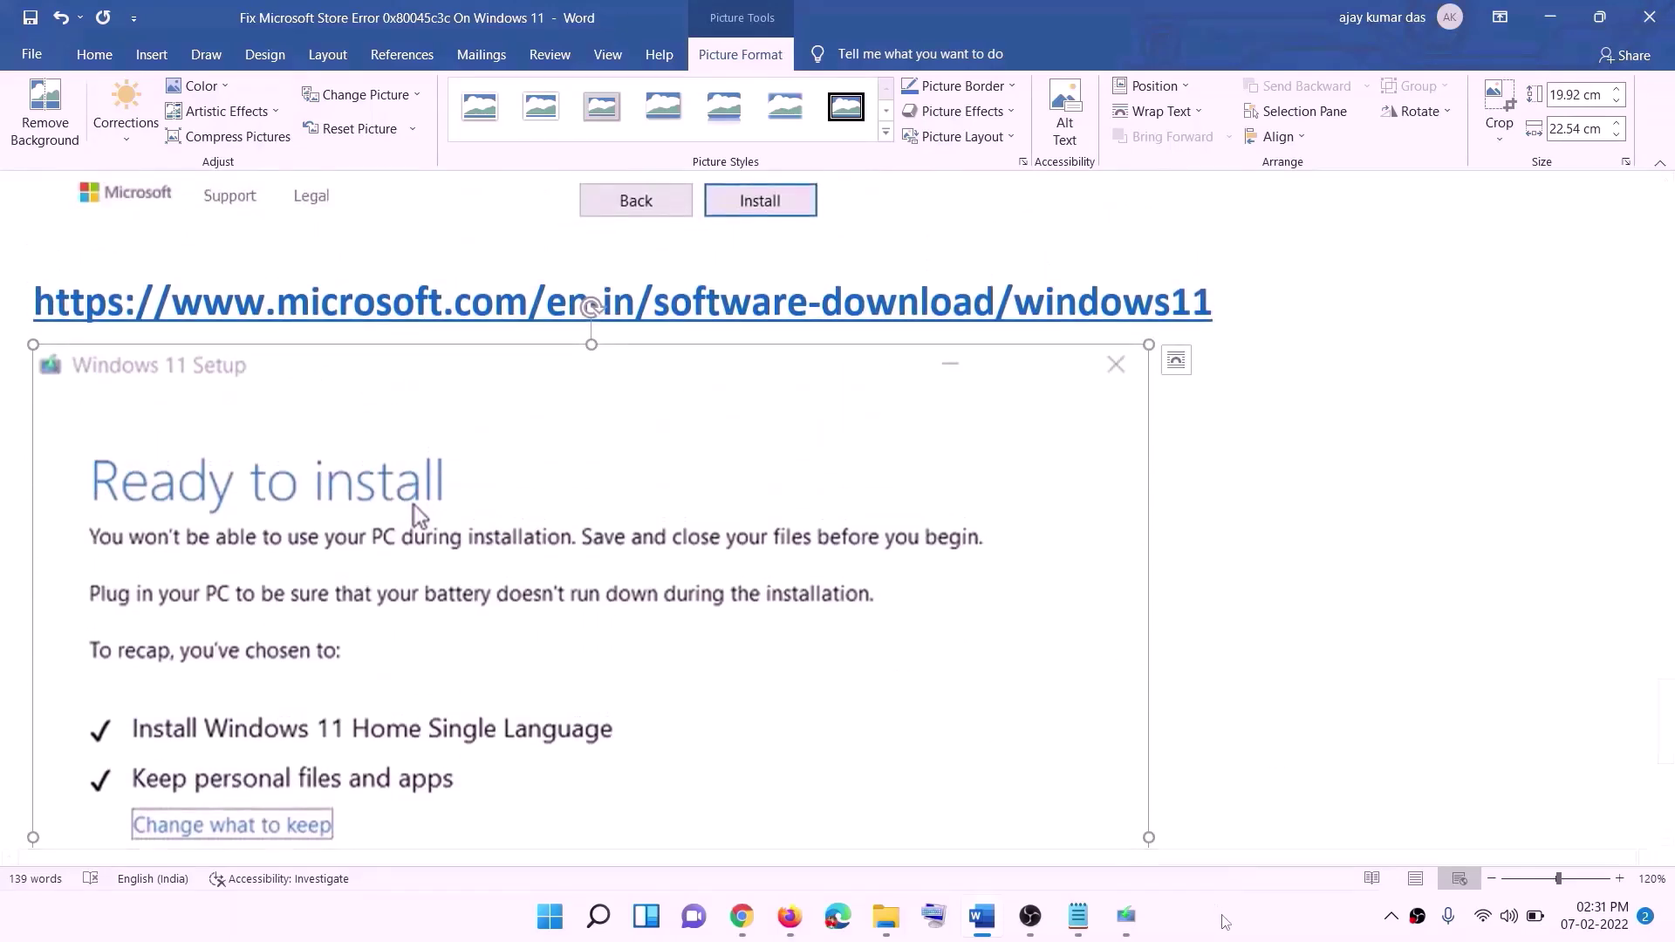